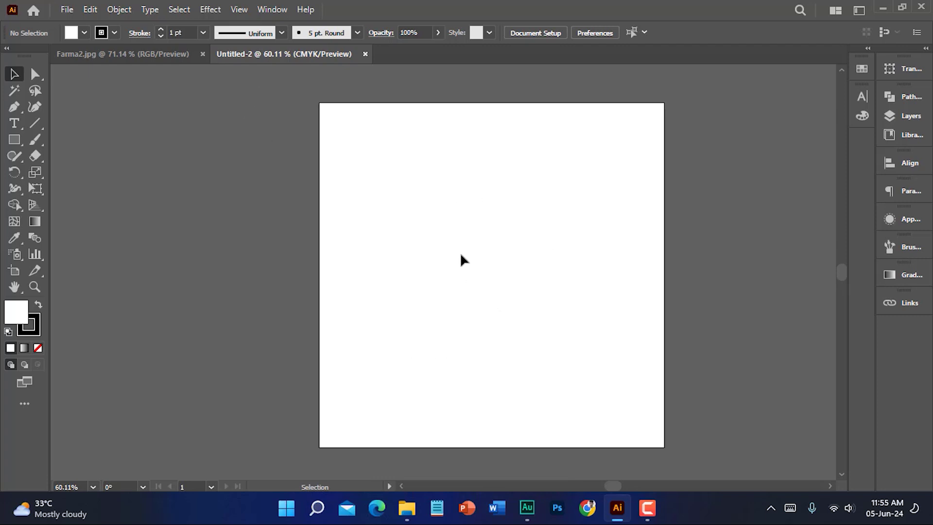
# Step: Make sure Snap to Pixel is switched off
pyautogui.click(242, 13)
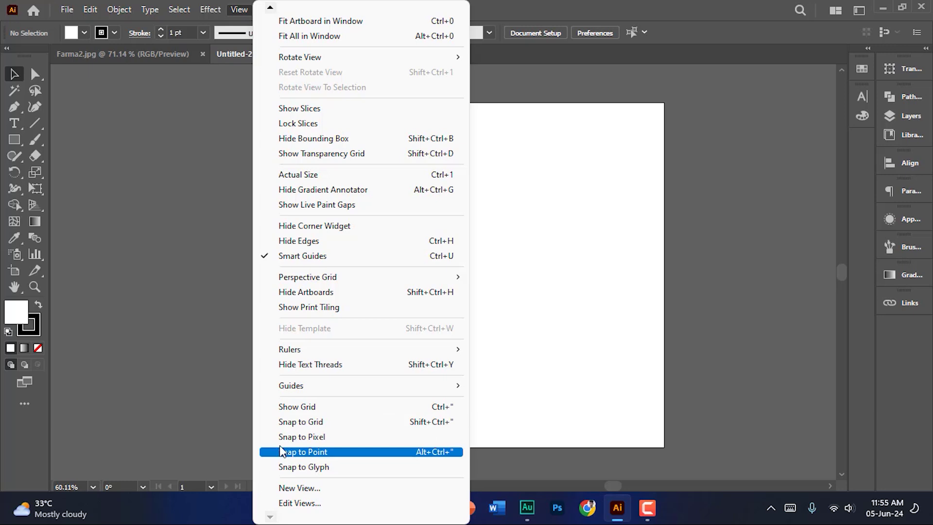
pyautogui.click(339, 437)
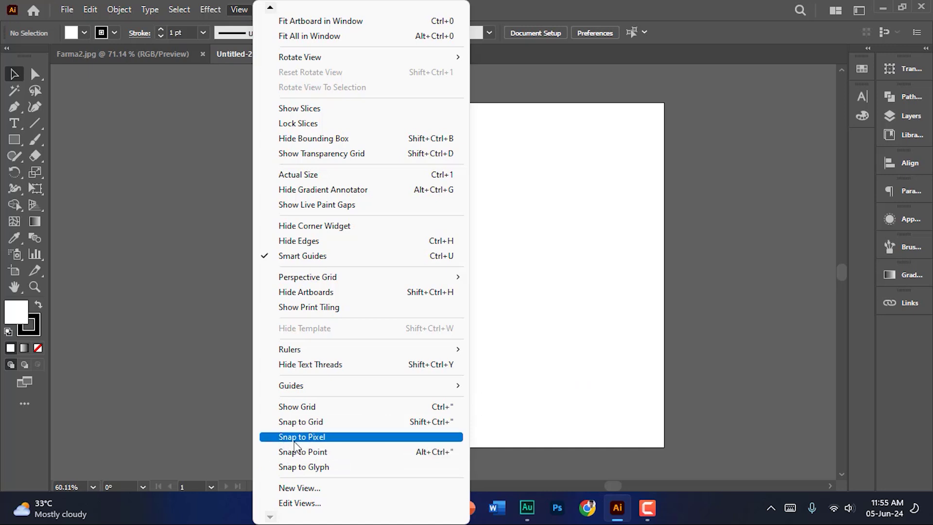
pyautogui.click(319, 438)
pyautogui.click(233, 10)
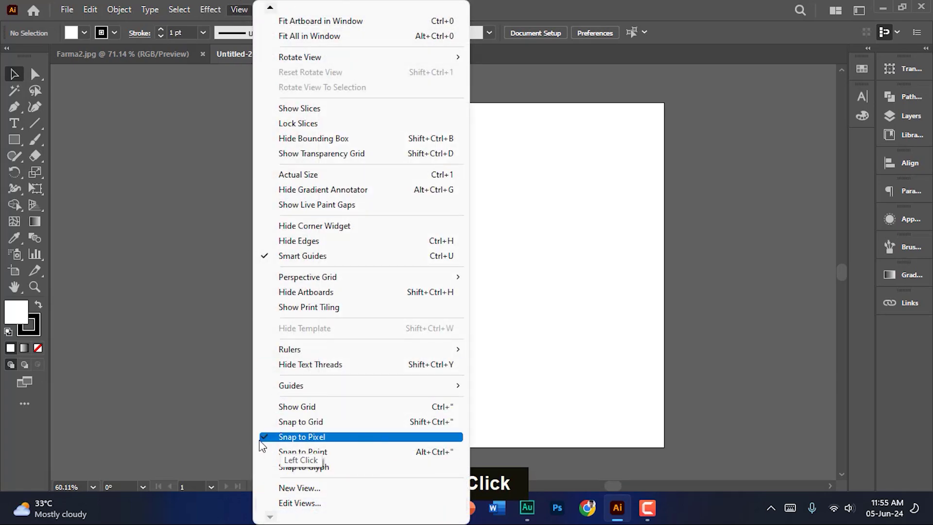
pyautogui.click(327, 439)
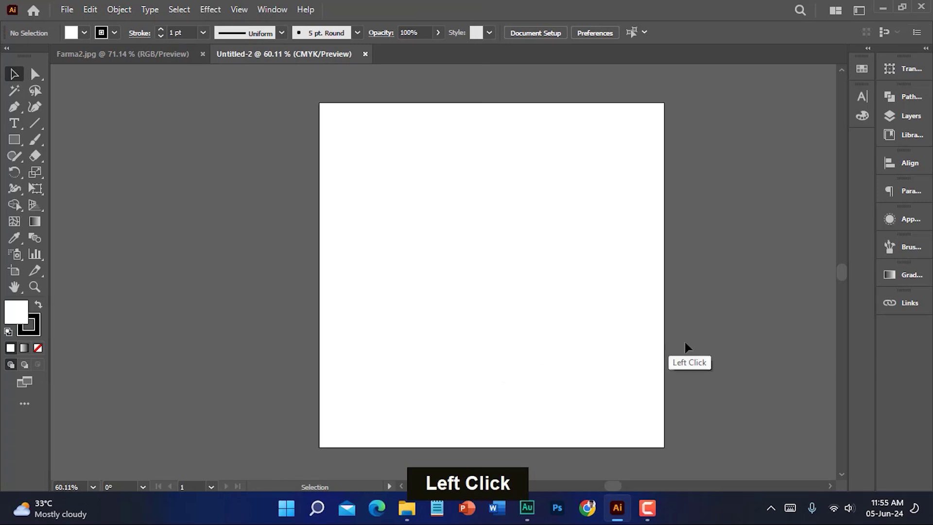
# Step: Place the reference image IMG_20240605_092418.jpg beside the left edge of the artboard and deselect it
pyautogui.hotkey('ctrl', 'shift', 'p')
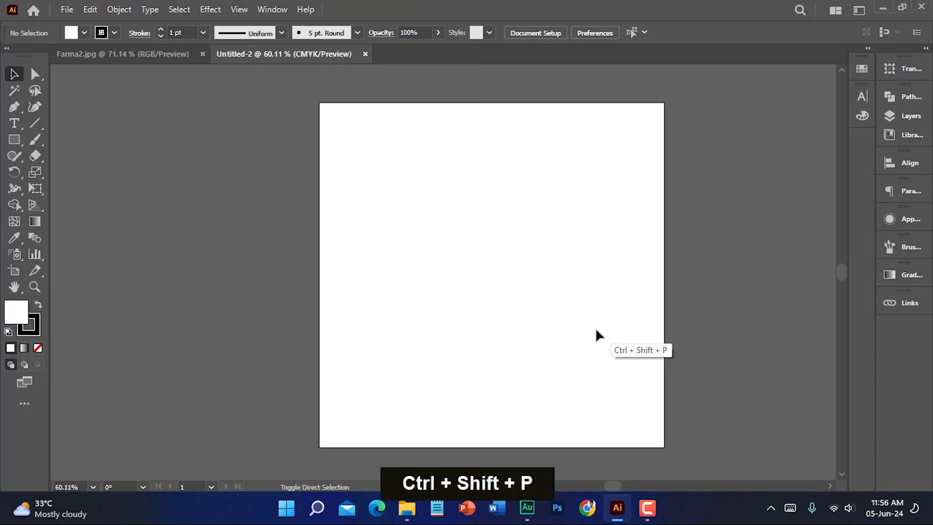
pyautogui.click(143, 146)
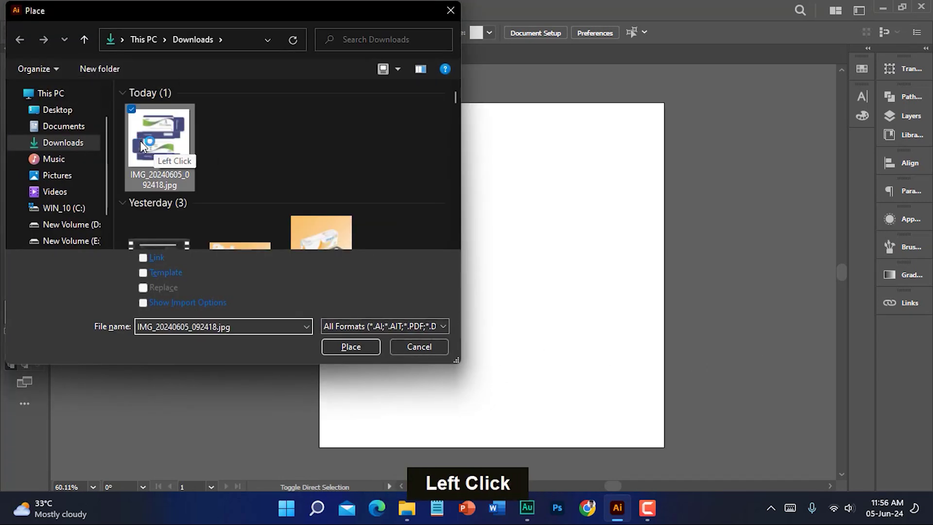
pyautogui.click(355, 346)
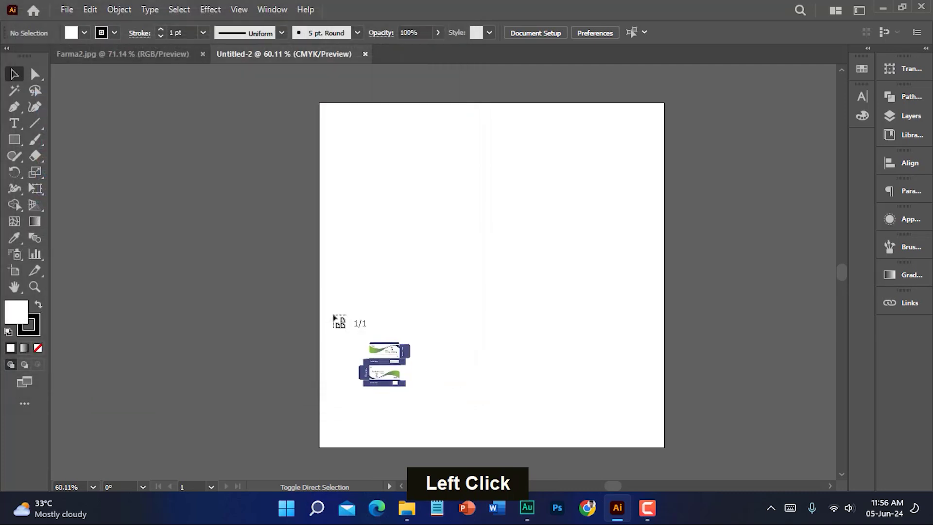
pyautogui.moveTo(54, 106); pyautogui.dragTo(320, 384)
pyautogui.click(14, 74)
pyautogui.moveTo(232, 275)
pyautogui.mouseDown()
pyautogui.moveTo(218, 278)
pyautogui.moveTo(223, 286)
pyautogui.mouseUp()
pyautogui.hotkey('ctrl', 'shift', 'a')
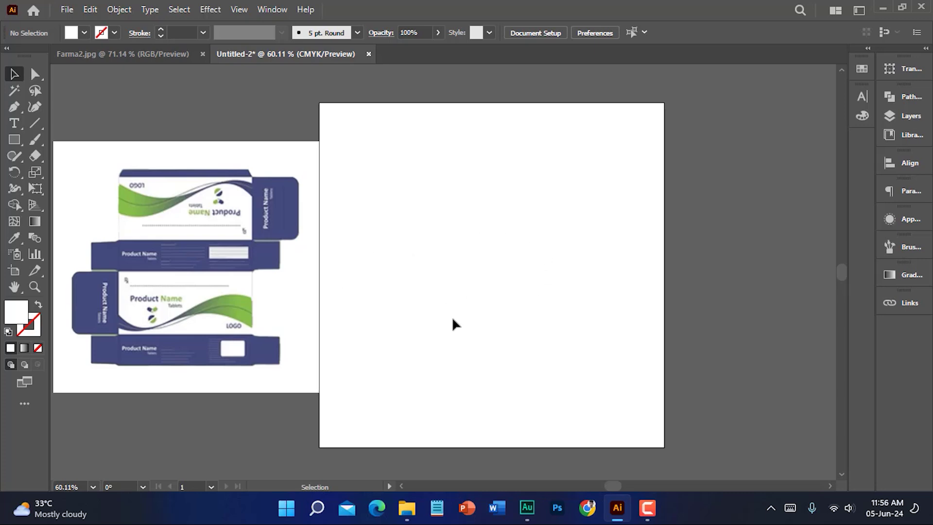
pyautogui.rightClick(14, 141)
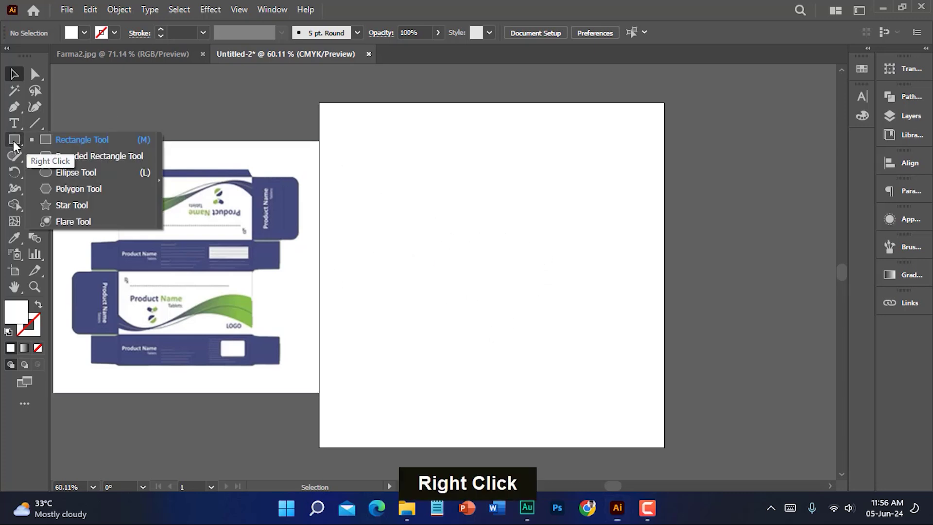
pyautogui.click(70, 159)
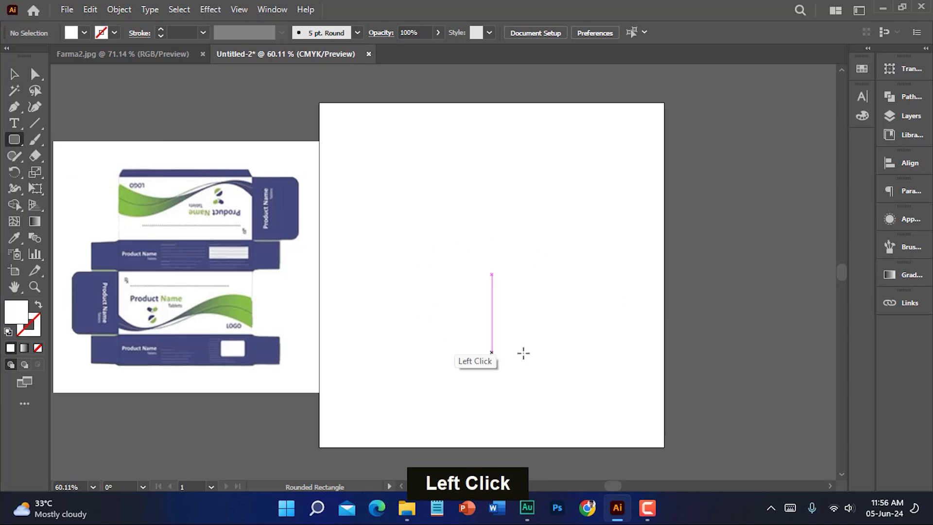
pyautogui.rightClick(15, 141)
pyautogui.click(63, 156)
# Step: Create a rectangle 6 in wide and 2 in high, starting from the artboard's center
pyautogui.rightClick(30, 142)
pyautogui.click(68, 140)
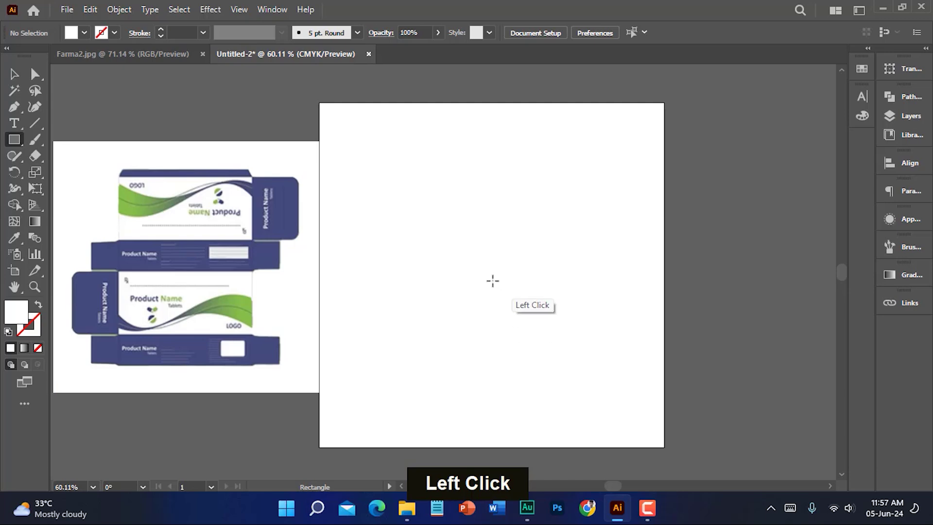
pyautogui.click(491, 277)
pyautogui.click(440, 223)
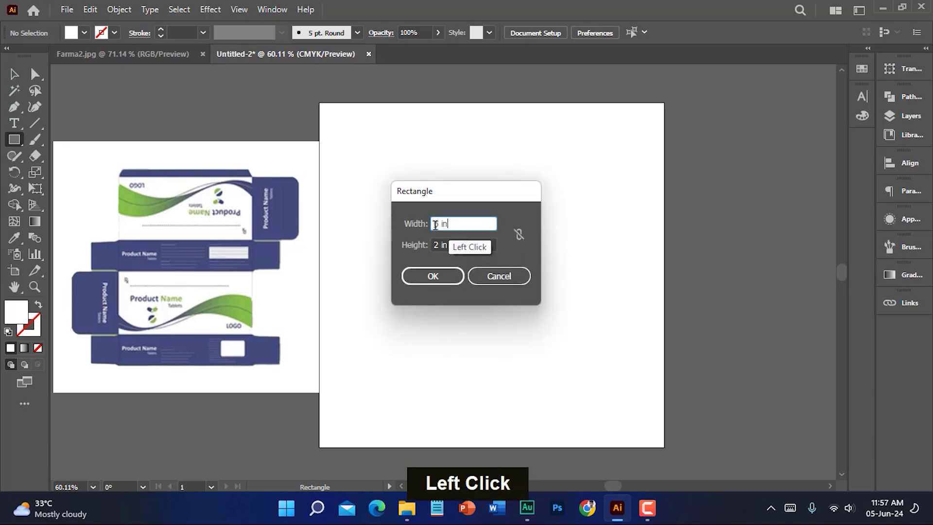
pyautogui.click(449, 224)
pyautogui.moveTo(449, 224); pyautogui.dragTo(440, 245)
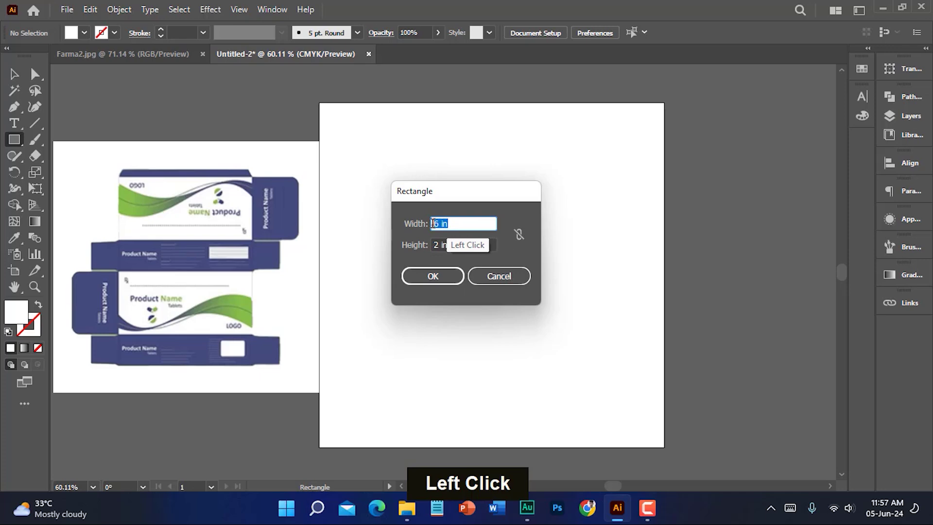
pyautogui.click(452, 245)
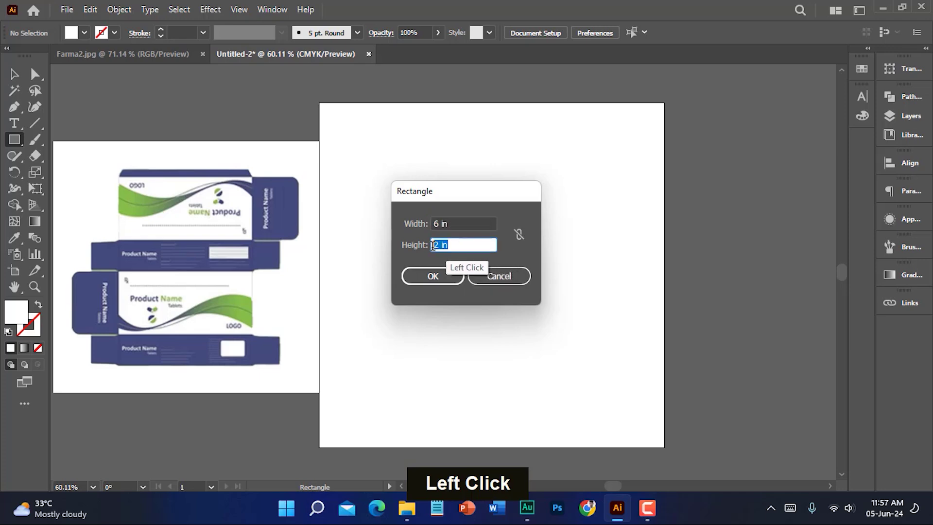
pyautogui.click(456, 223)
pyautogui.moveTo(456, 223); pyautogui.dragTo(434, 224)
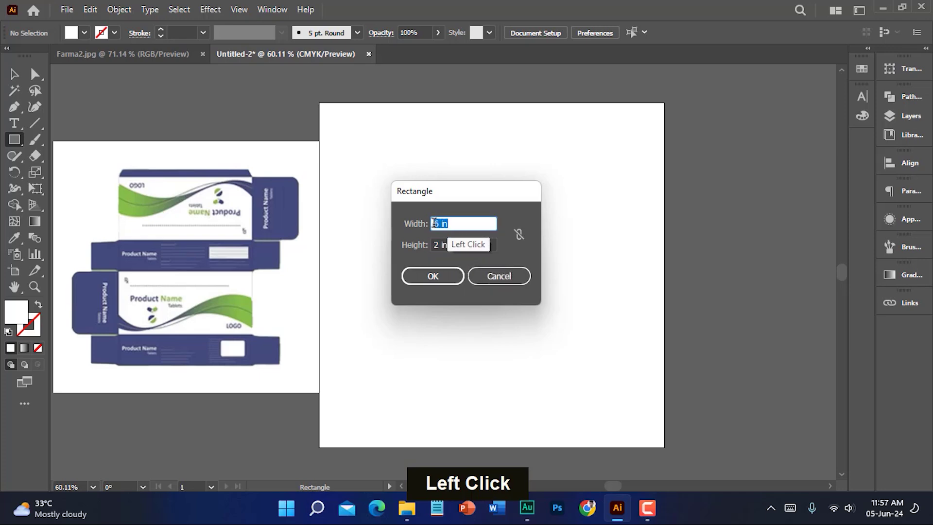
pyautogui.click(452, 245)
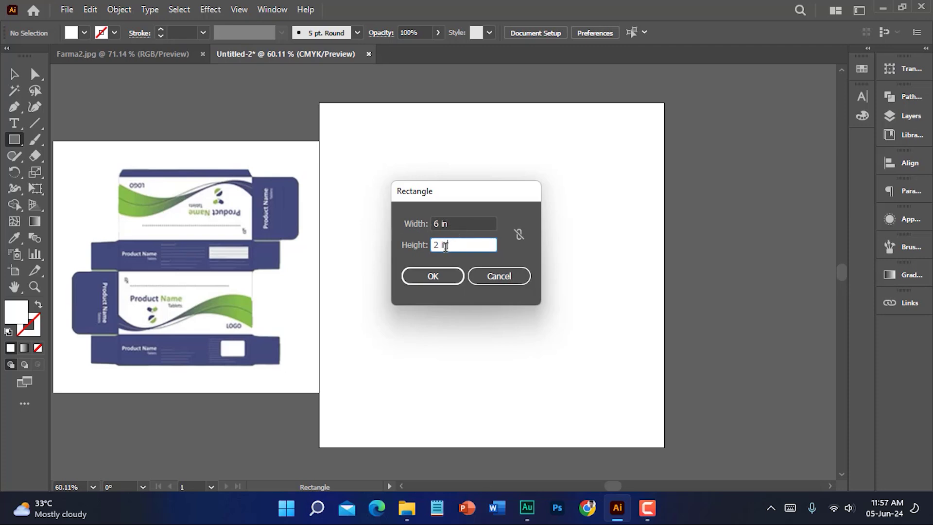
pyautogui.click(455, 276)
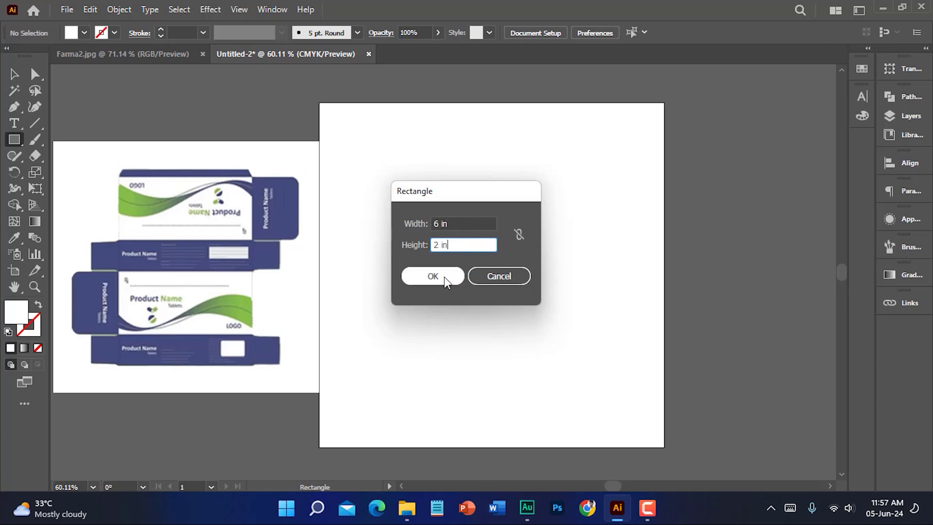
pyautogui.click(444, 276)
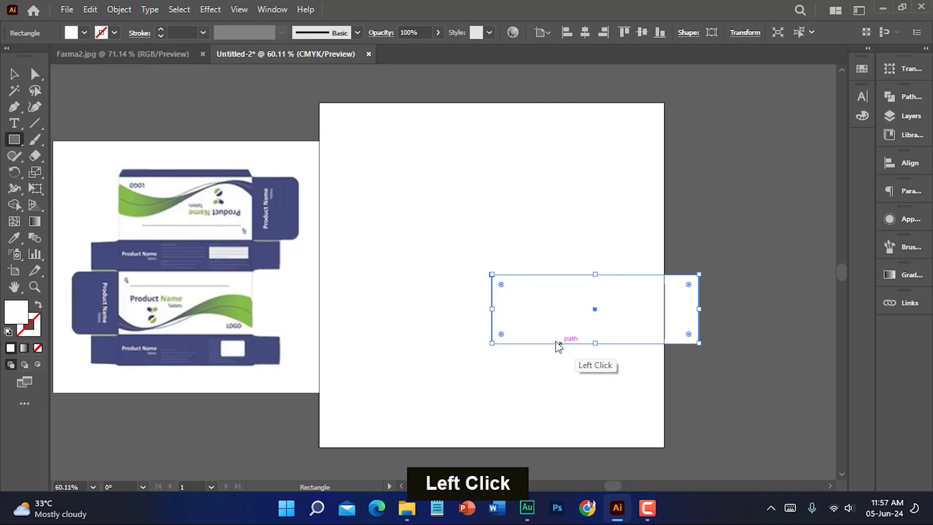
# Step: Remove the rectangle's fill and give it a 1 pt black stroke
pyautogui.press('v')
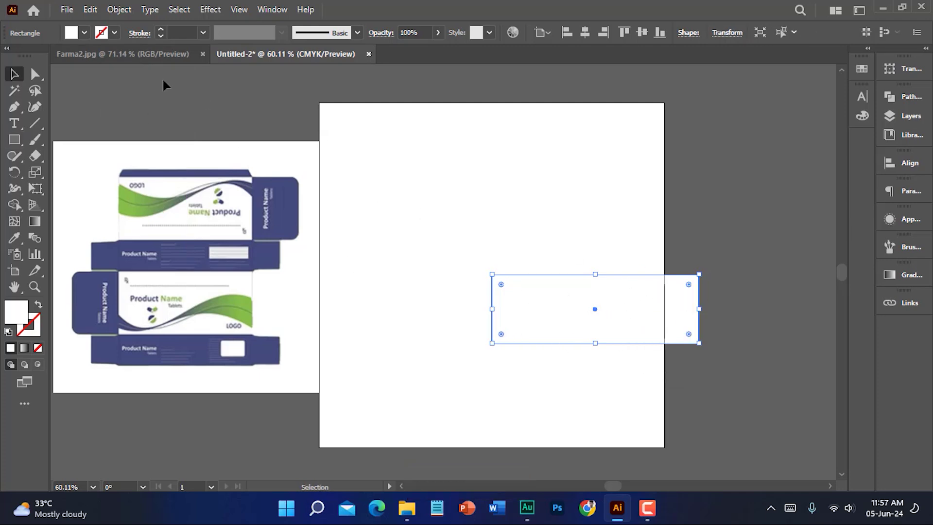
pyautogui.click(73, 33)
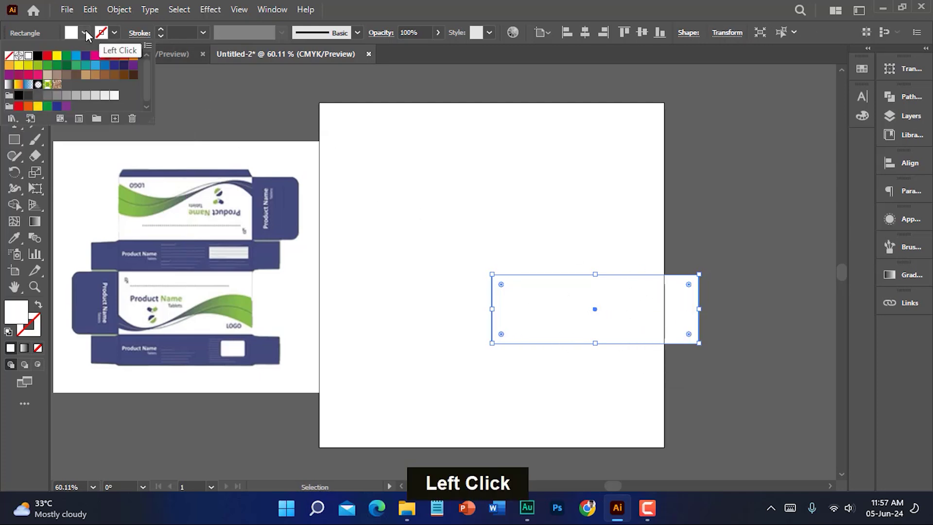
pyautogui.click(8, 58)
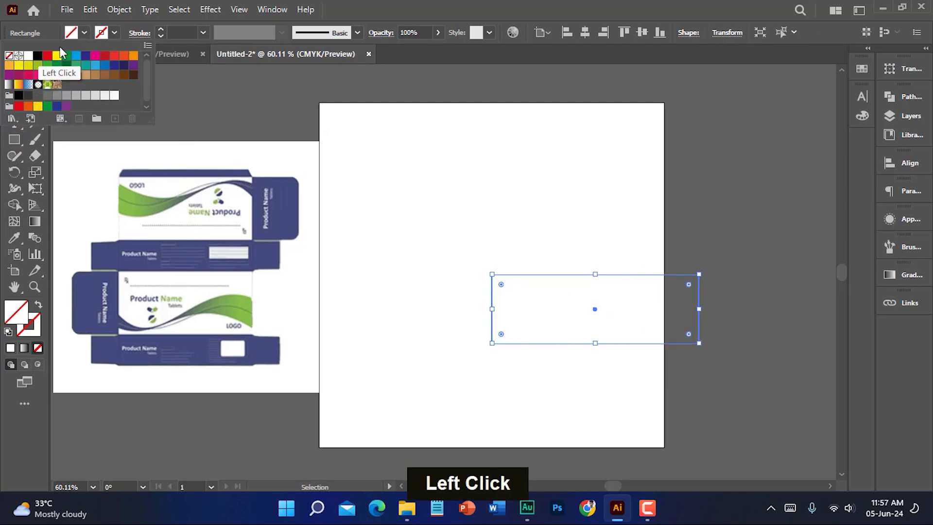
pyautogui.doubleClick(162, 33)
pyautogui.click(162, 35)
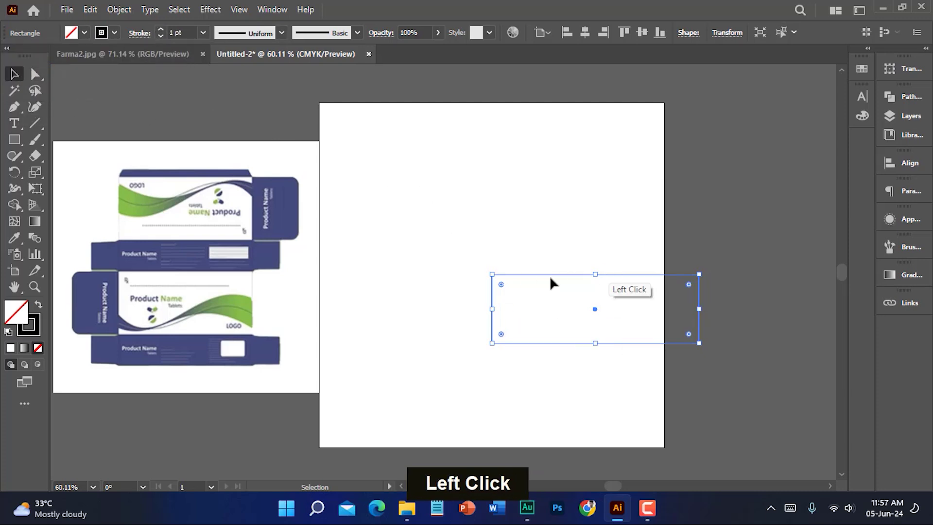
# Step: Center the rectangle horizontally and vertically on the artboard and deselect it
pyautogui.click(586, 32)
pyautogui.click(642, 32)
pyautogui.click(739, 365)
# Step: Check the rectangle's height in its transform values and set the keyboard increment to 2 in
pyautogui.click(460, 241)
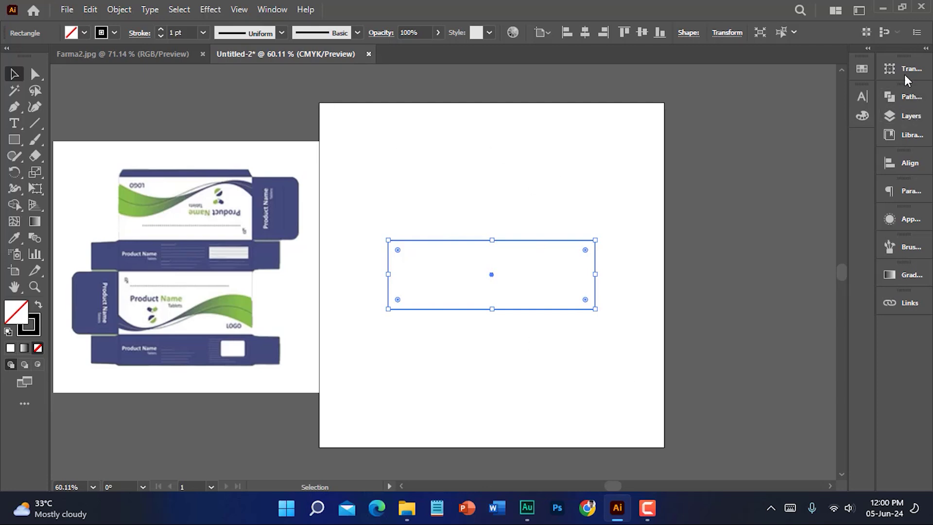
pyautogui.click(888, 68)
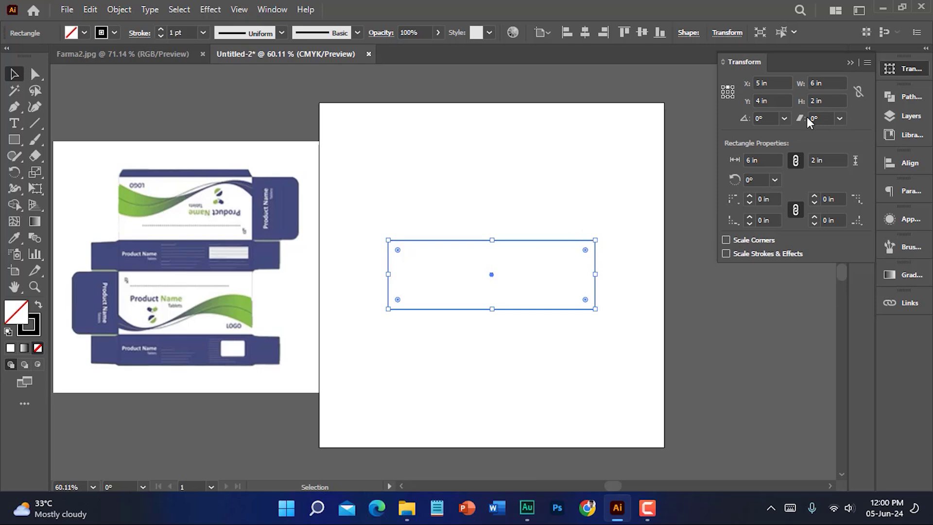
pyautogui.click(819, 101)
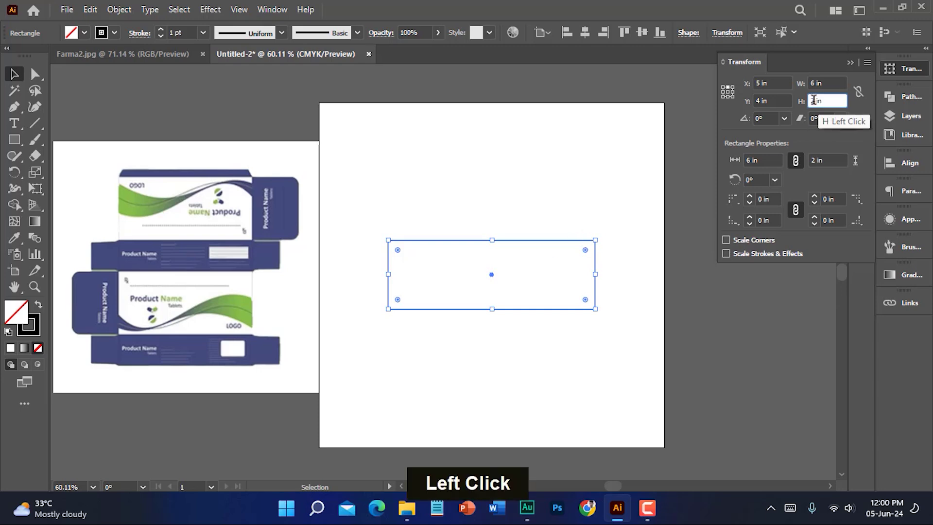
pyautogui.click(849, 62)
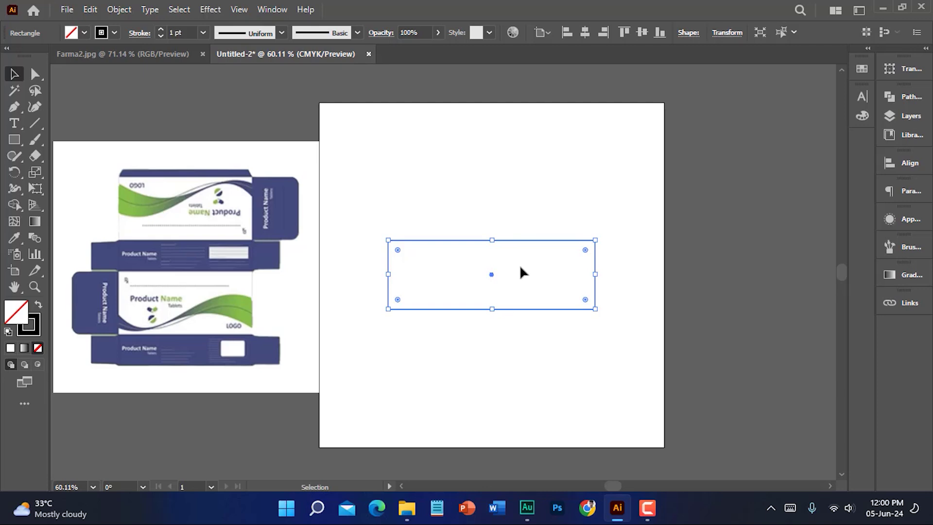
pyautogui.press('ctrl')
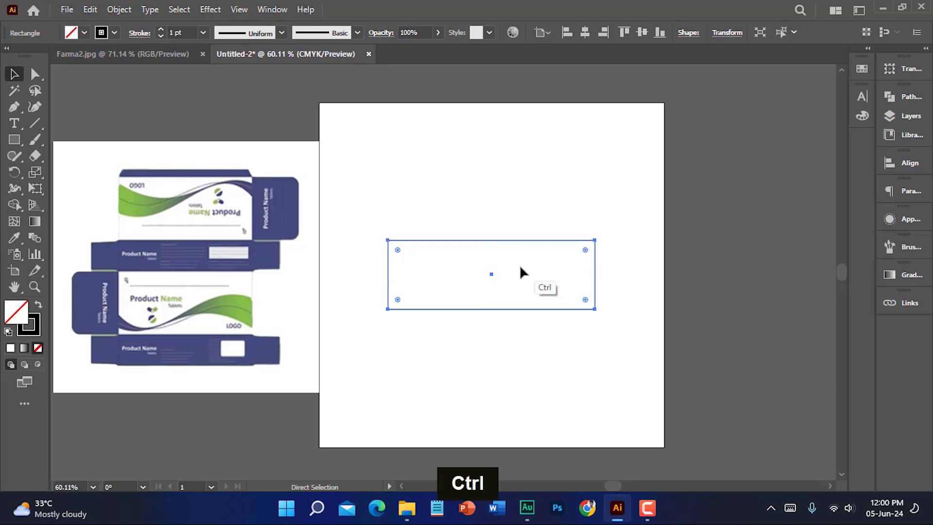
pyautogui.hotkey('ctrl', 'k')
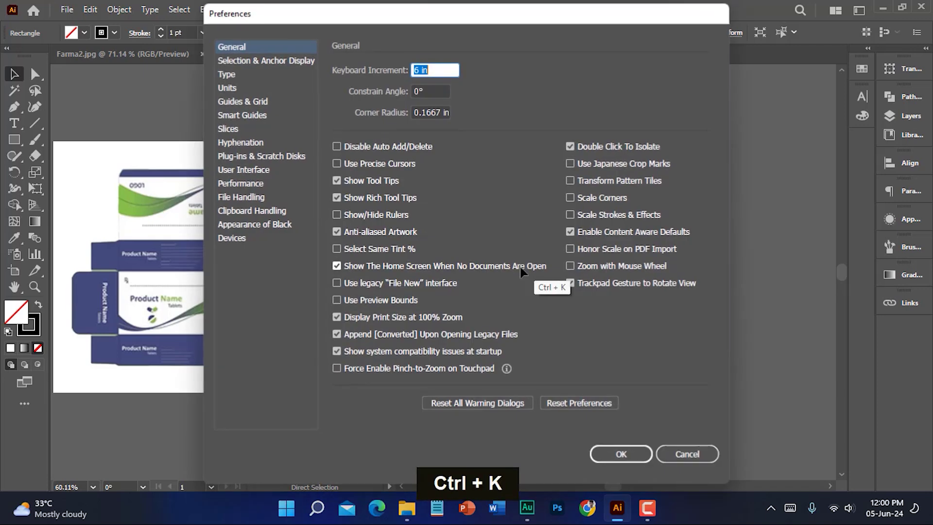
pyautogui.click(418, 69)
pyautogui.press('BackSpace')
pyautogui.write('2')
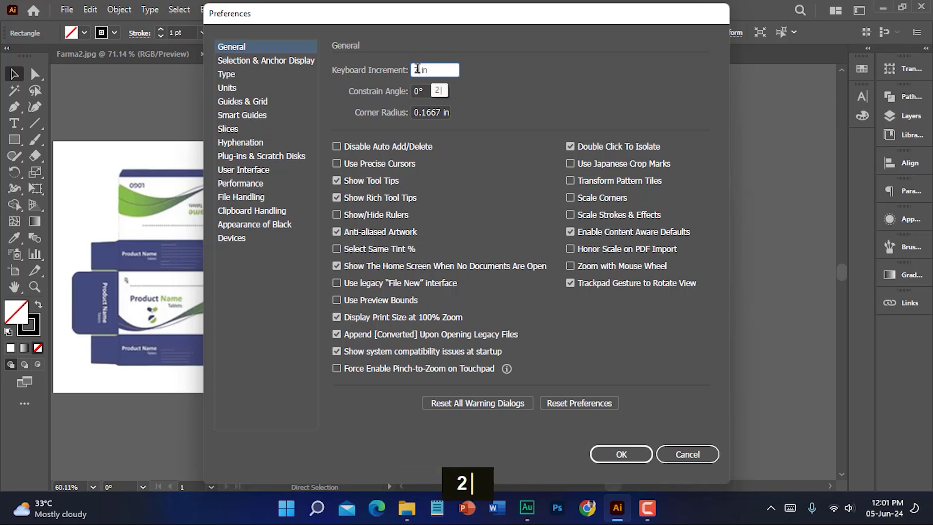
pyautogui.press('Return')
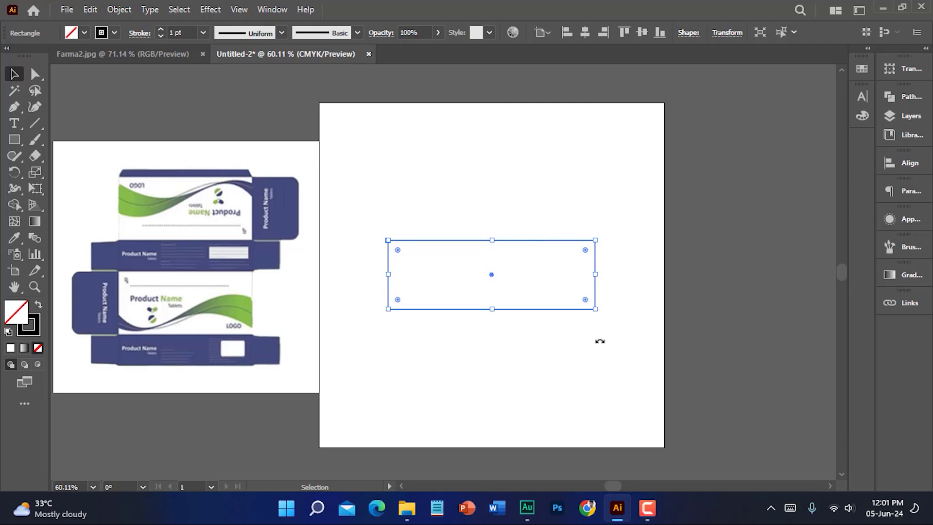
# Step: Duplicate the rectangle straight down by one keyboard increment, directly below the original, and deselect the copy
pyautogui.hotkey('ctrl', 'alt')
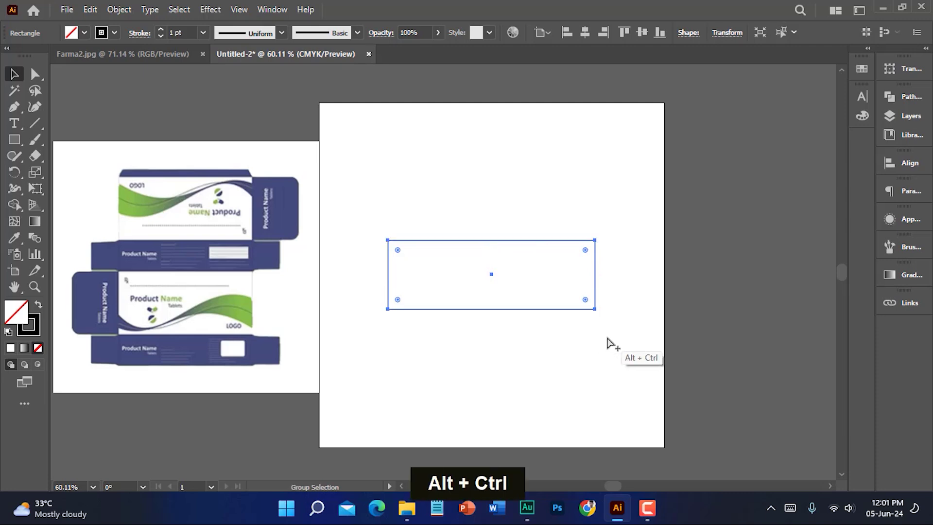
pyautogui.hotkey('ctrl', 'alt', 'Down')
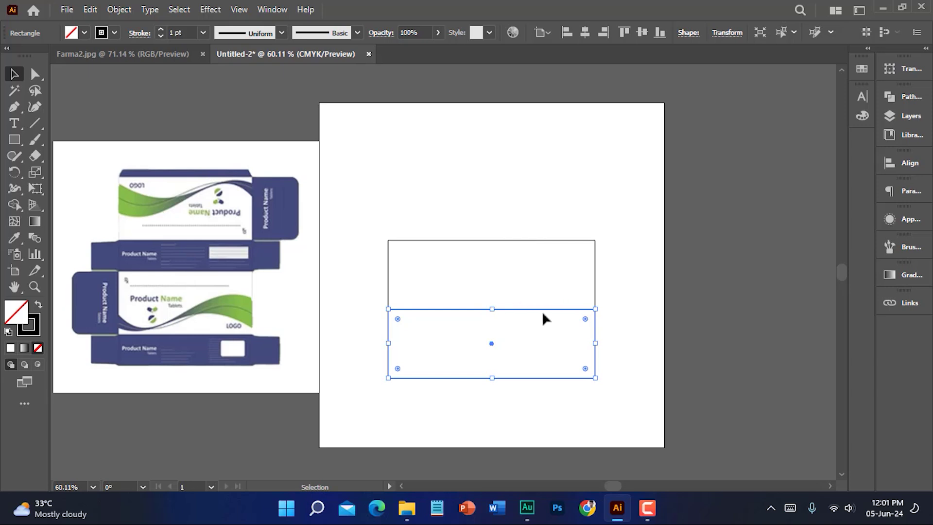
pyautogui.click(603, 297)
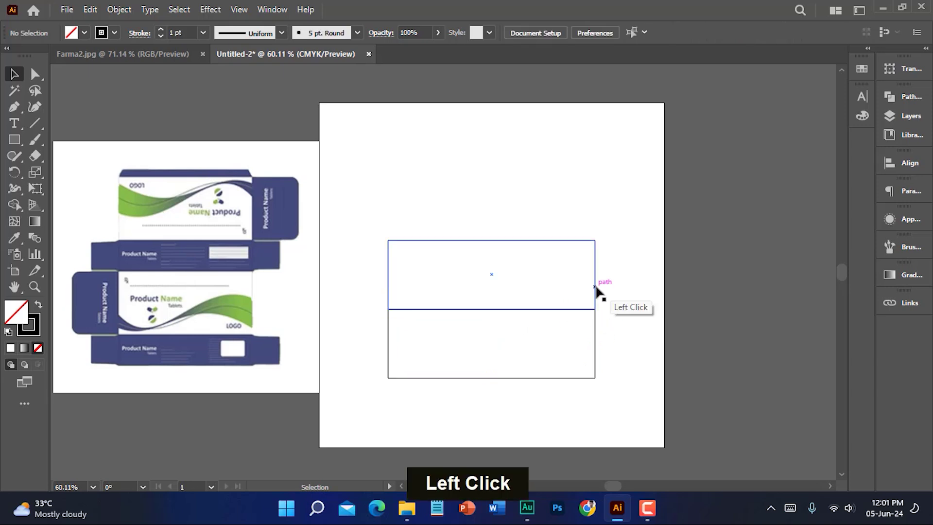
# Step: Copy the upper rectangle freehand straight down so the copy meets its bottom edge
pyautogui.click(588, 280)
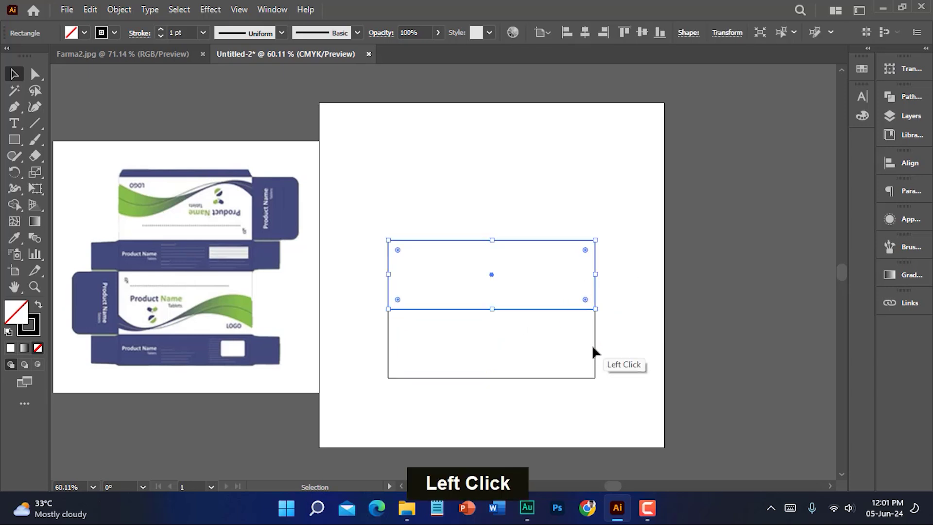
pyautogui.press('alt')
pyautogui.moveTo(599, 297); pyautogui.dragTo(600, 368)
pyautogui.press('shift')
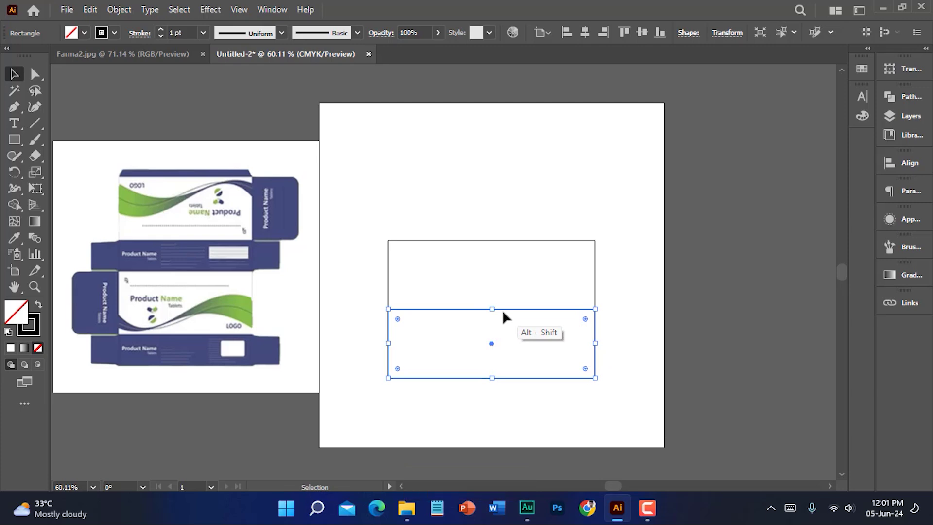
# Step: Undo the freehand copy of the upper rectangle and clear the selection
pyautogui.hotkey('ctrl', 'z')
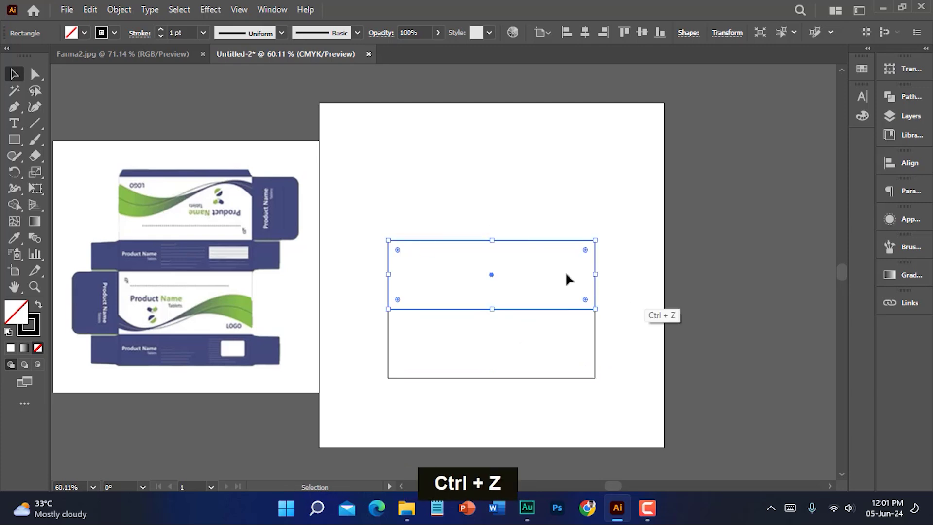
pyautogui.click(702, 323)
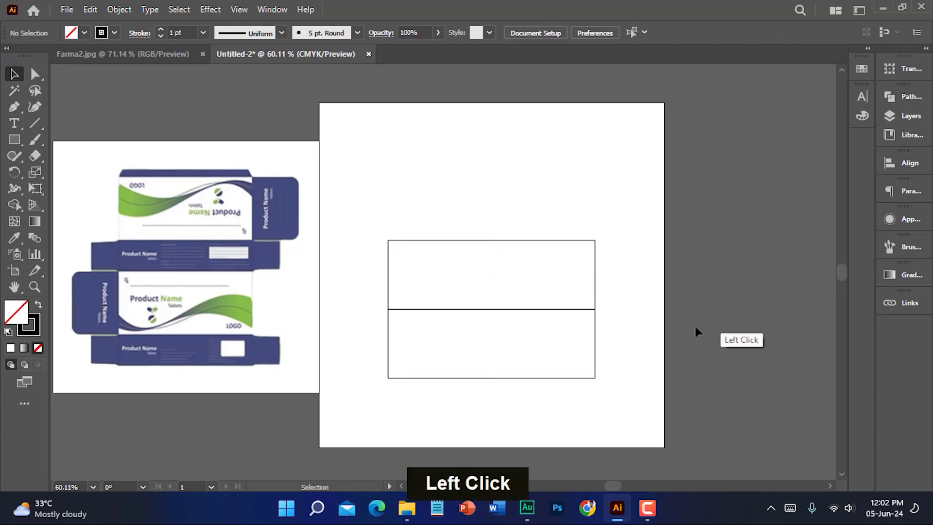
# Step: Set the lower rectangle's height to 1 in with its top-center reference point fixed, and deselect it
pyautogui.click(591, 350)
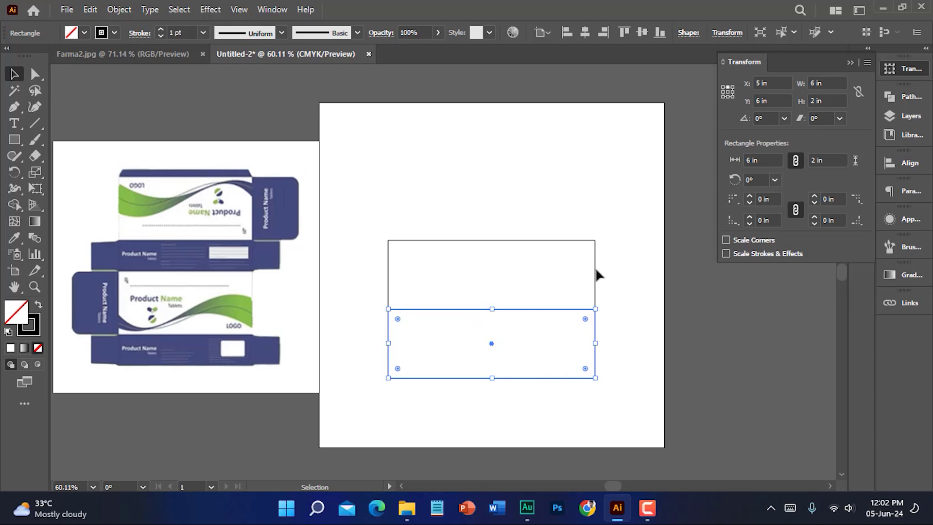
pyautogui.click(728, 90)
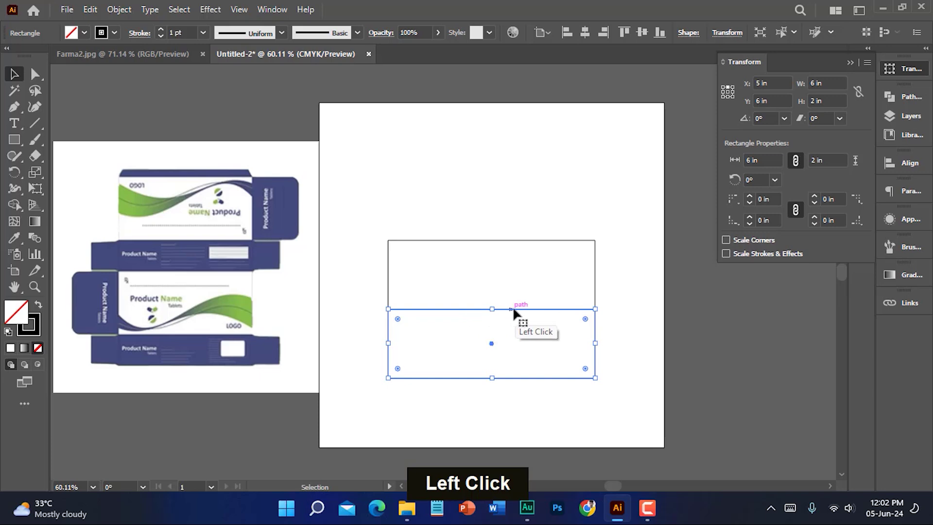
pyautogui.click(758, 101)
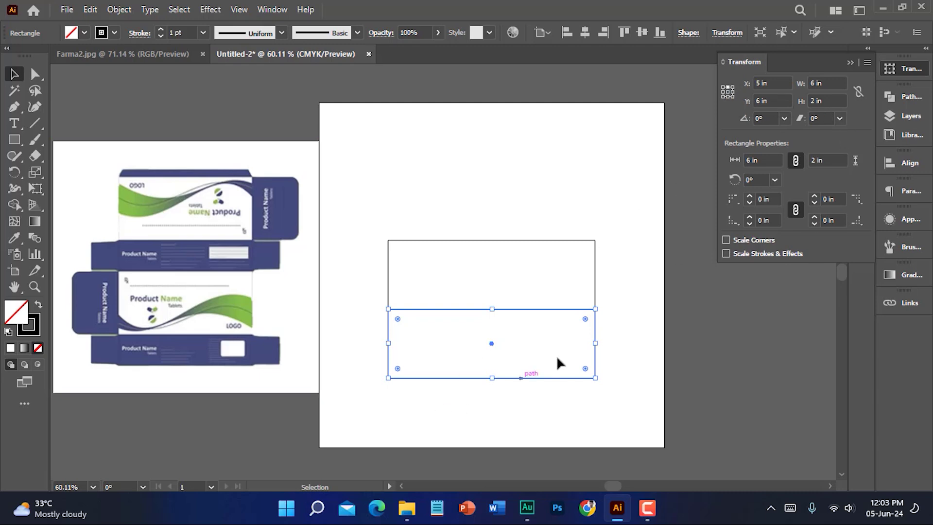
pyautogui.click(815, 101)
pyautogui.press('BackSpace')
pyautogui.write('1')
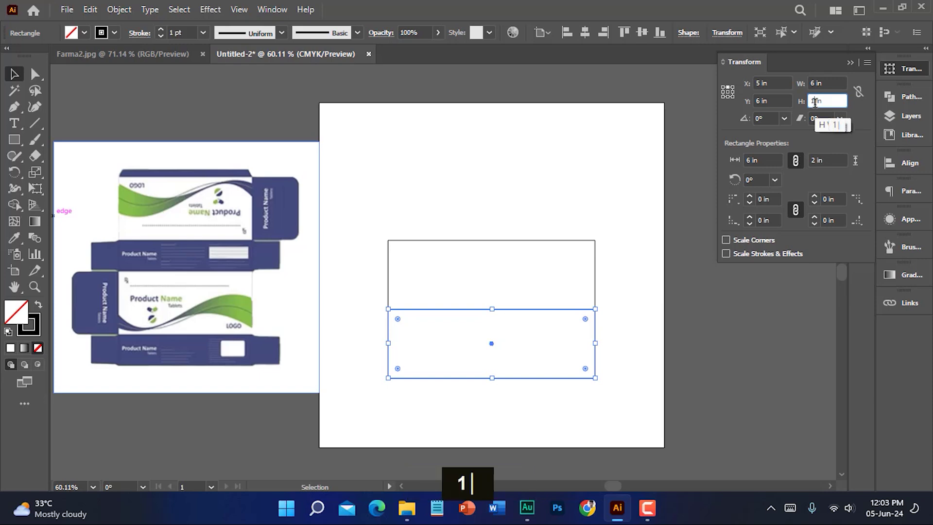
pyautogui.press('Return')
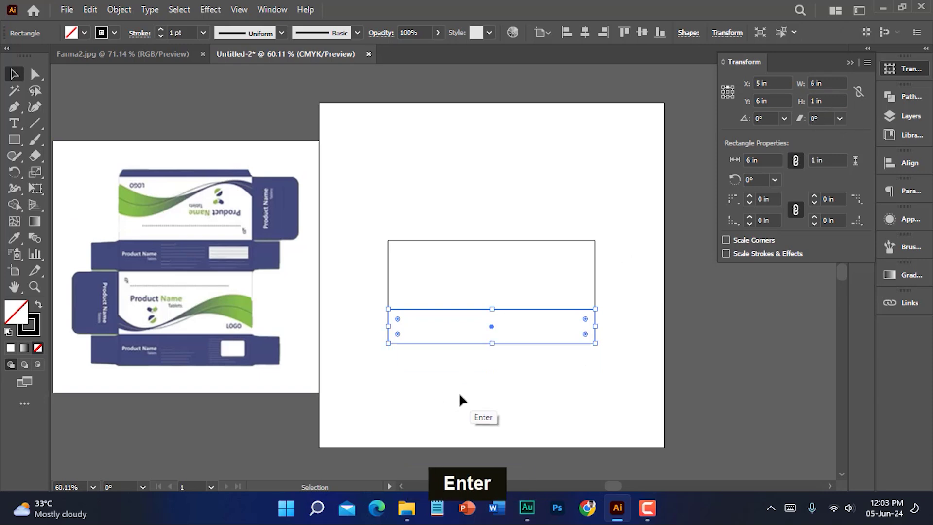
pyautogui.click(634, 379)
# Step: Check the width of the 1 in tall rectangle in its transform values and set the keyboard increment to 6 in
pyautogui.click(484, 340)
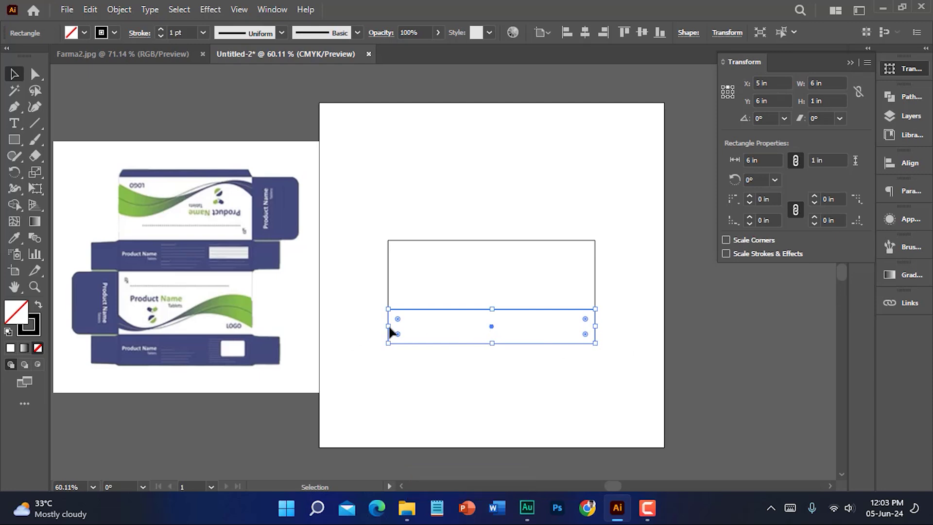
pyautogui.click(589, 350)
pyautogui.click(593, 335)
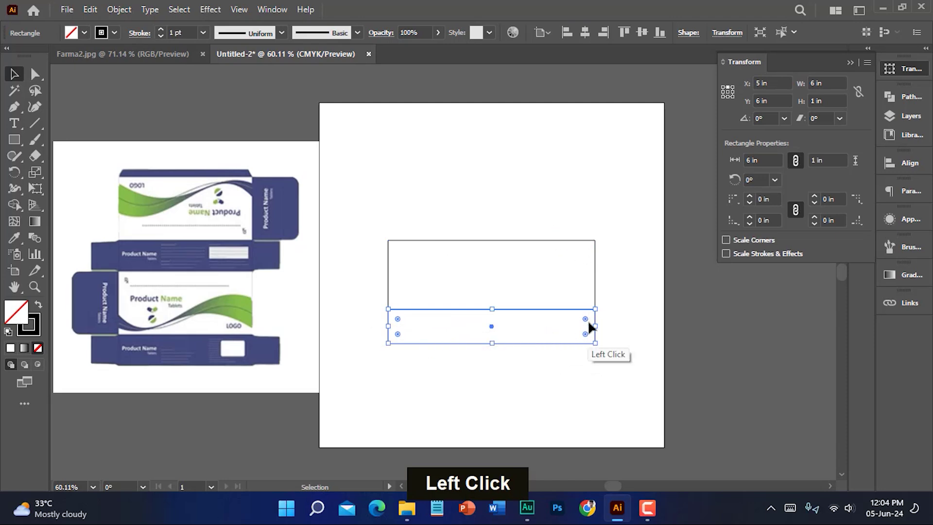
pyautogui.click(813, 84)
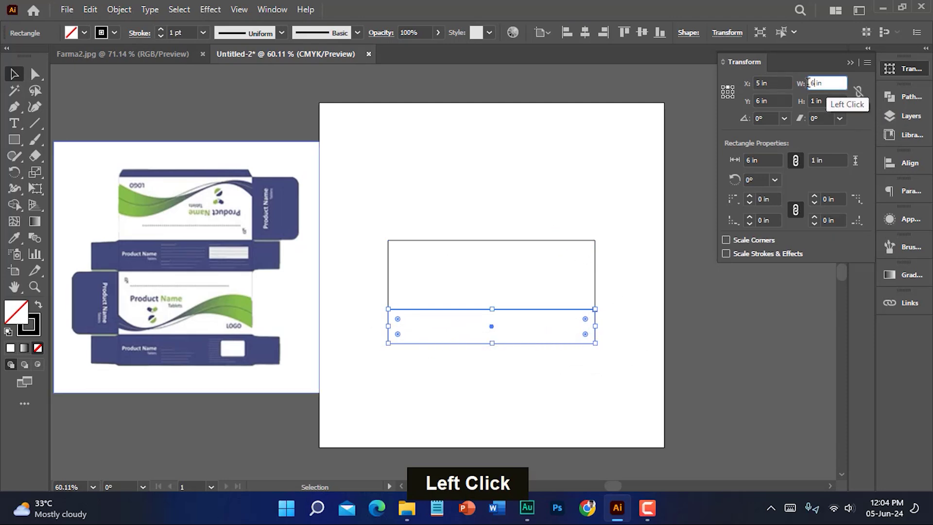
pyautogui.press('ctrl')
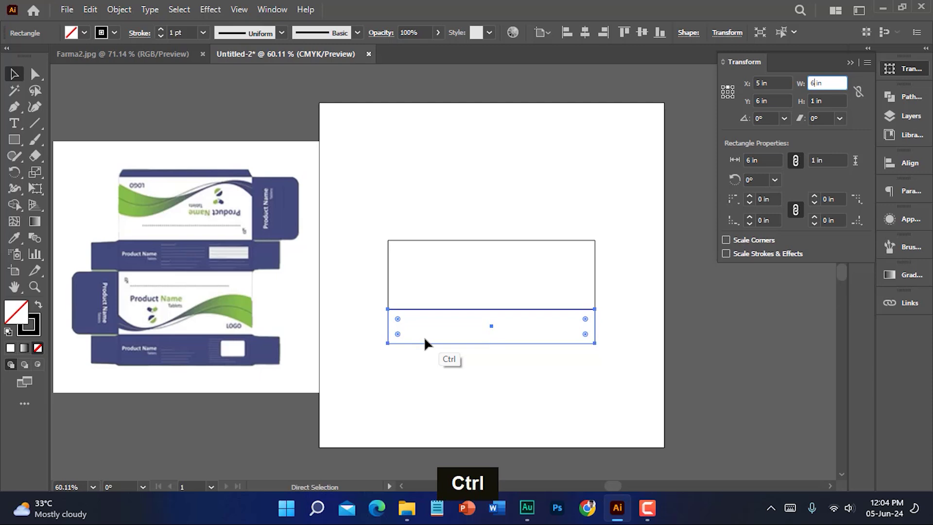
pyautogui.hotkey('ctrl', 'k')
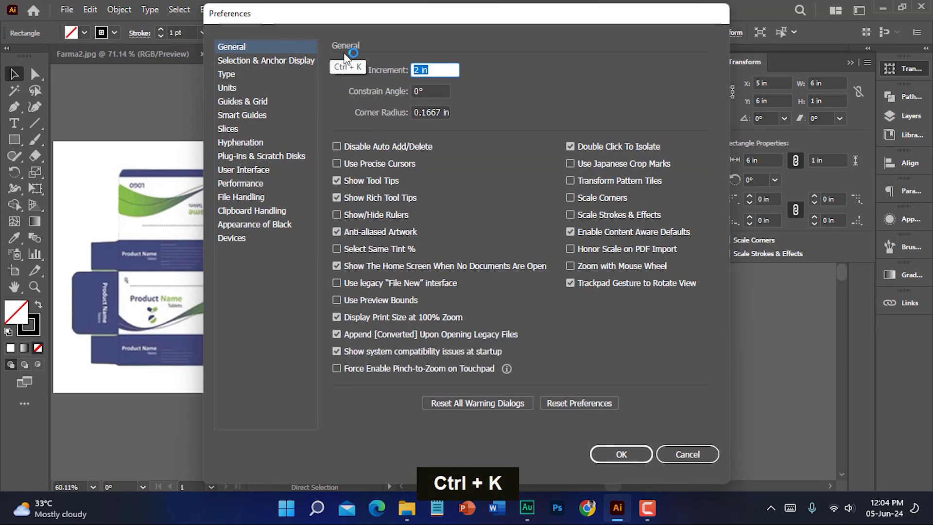
pyautogui.click(416, 69)
pyautogui.press('BackSpace')
pyautogui.write('6')
pyautogui.click(631, 455)
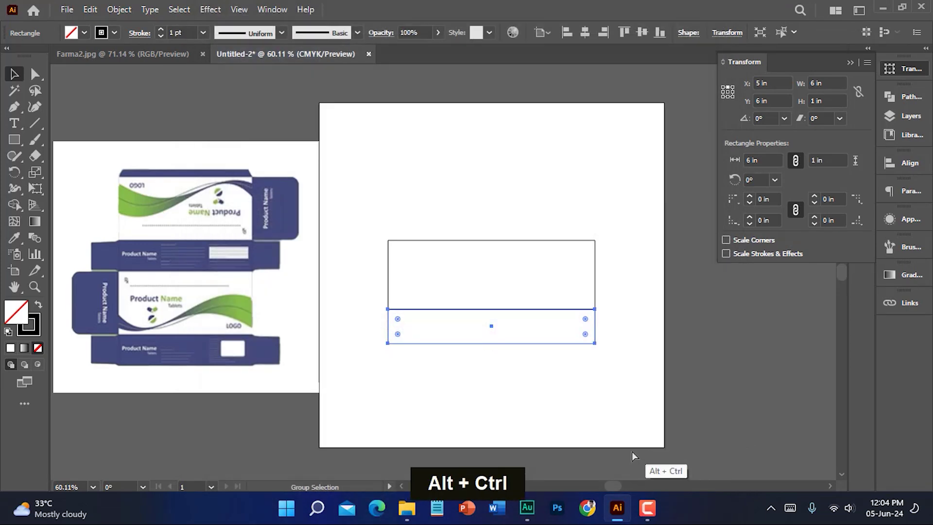
# Step: Duplicate the lower rectangle one keyboard increment to the right, set the copy's width to 0.8 in from its left edge, and deselect it
pyautogui.hotkey('ctrl', 'alt', 'Right')
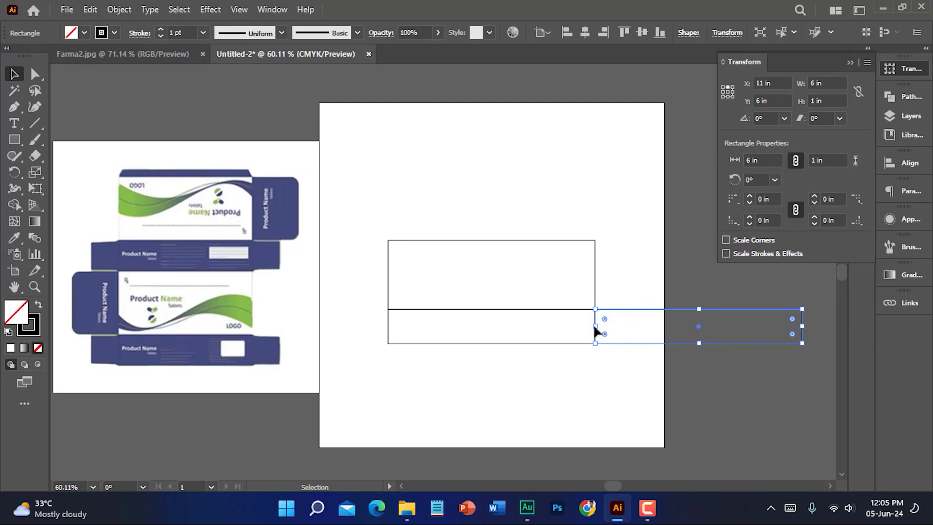
pyautogui.click(723, 92)
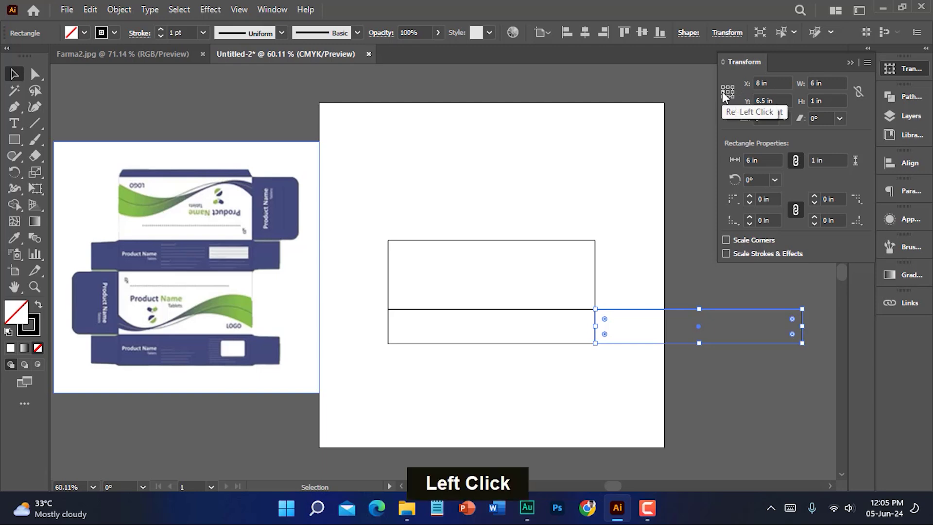
pyautogui.click(815, 83)
pyautogui.press('BackSpace')
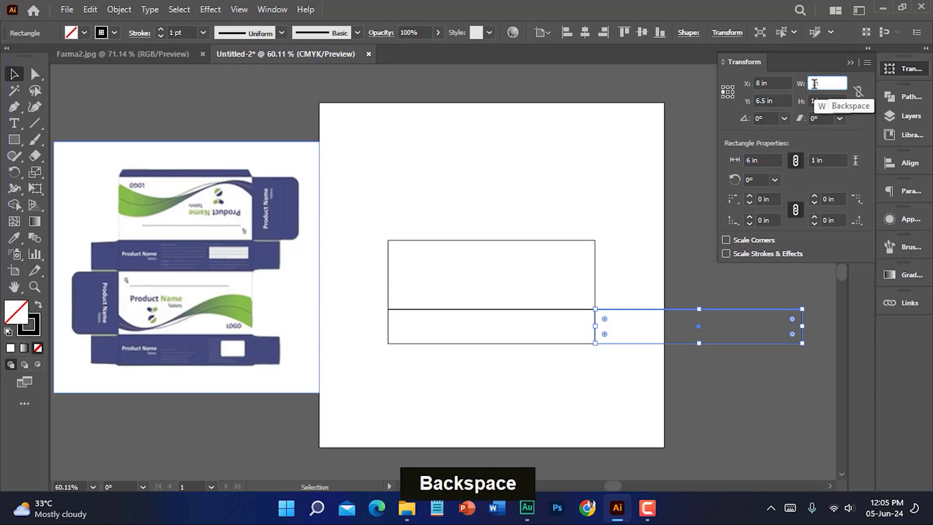
pyautogui.write('.8')
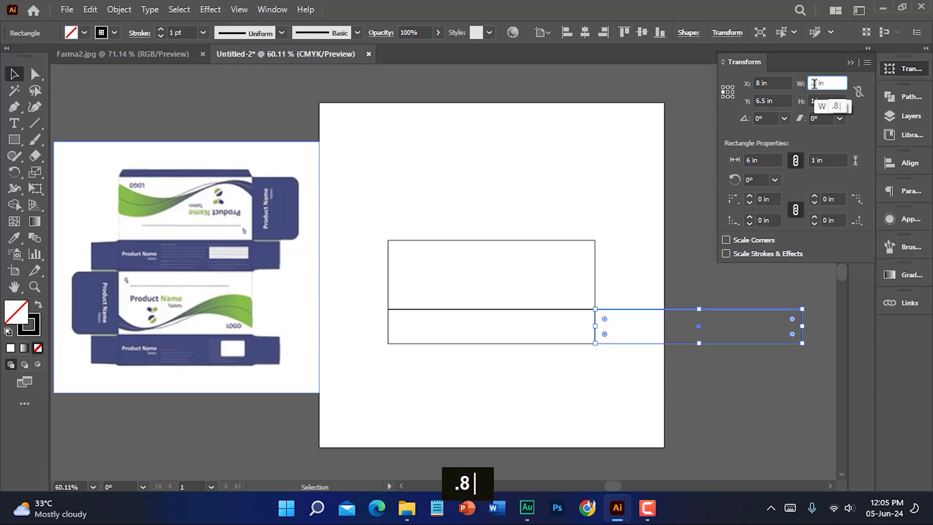
pyautogui.press('Return')
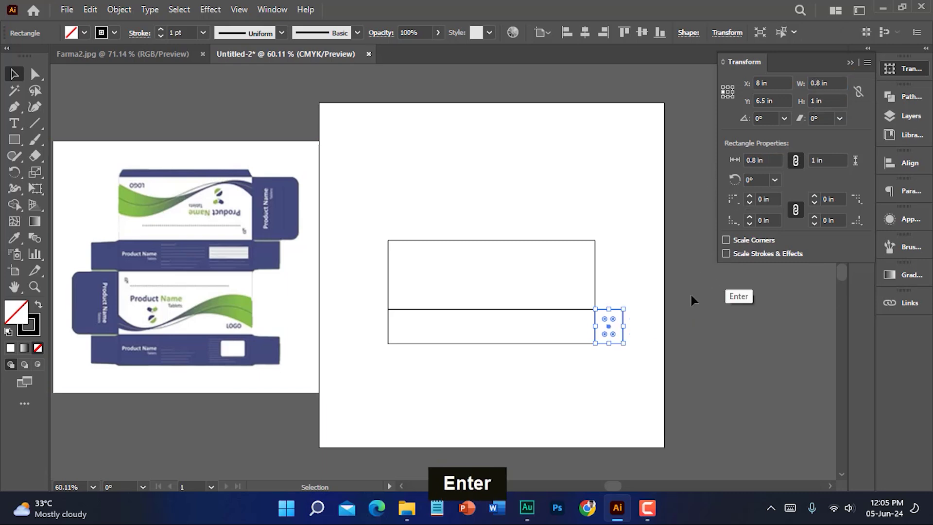
pyautogui.click(575, 389)
# Step: Show the rulers and place two vertical guides across the small side flap at about 8.15 in and 8.29 in
pyautogui.keyDown('ctrl'); pyautogui.click(628, 329); pyautogui.keyUp('ctrl')
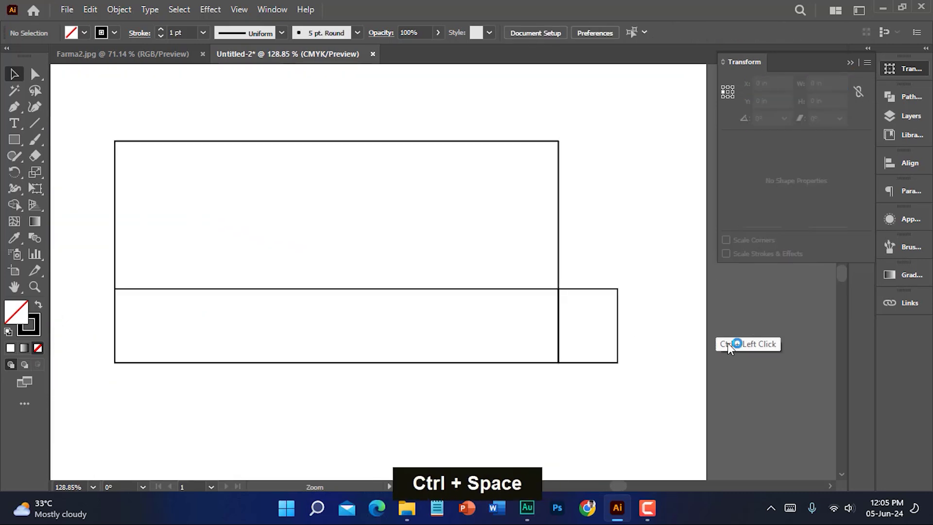
pyautogui.keyDown('ctrl'); pyautogui.click(524, 315); pyautogui.keyUp('ctrl')
pyautogui.hotkey('ctrl', 'r')
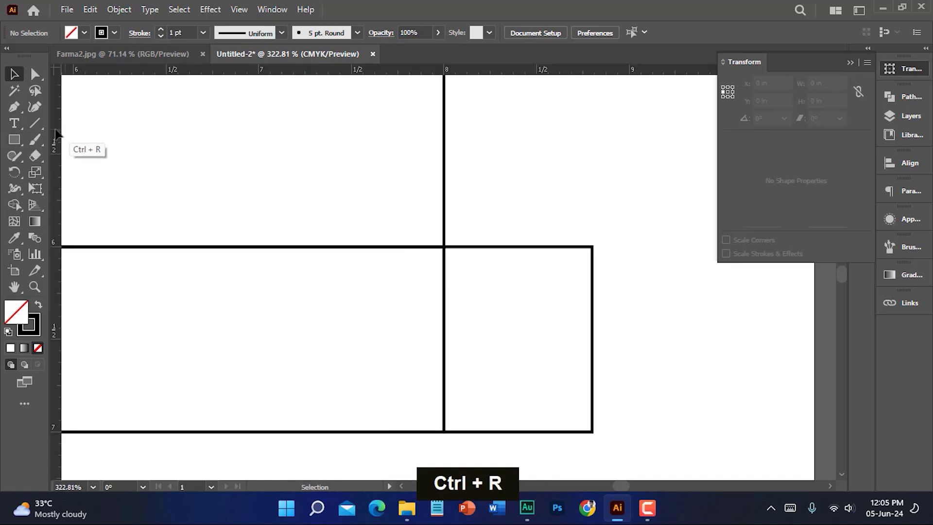
pyautogui.moveTo(56, 134); pyautogui.dragTo(415, 245)
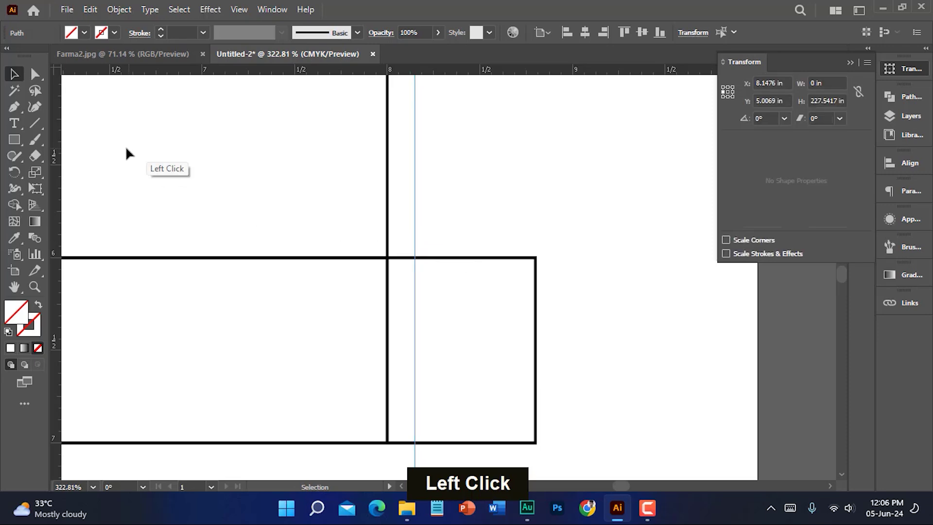
pyautogui.click(442, 259)
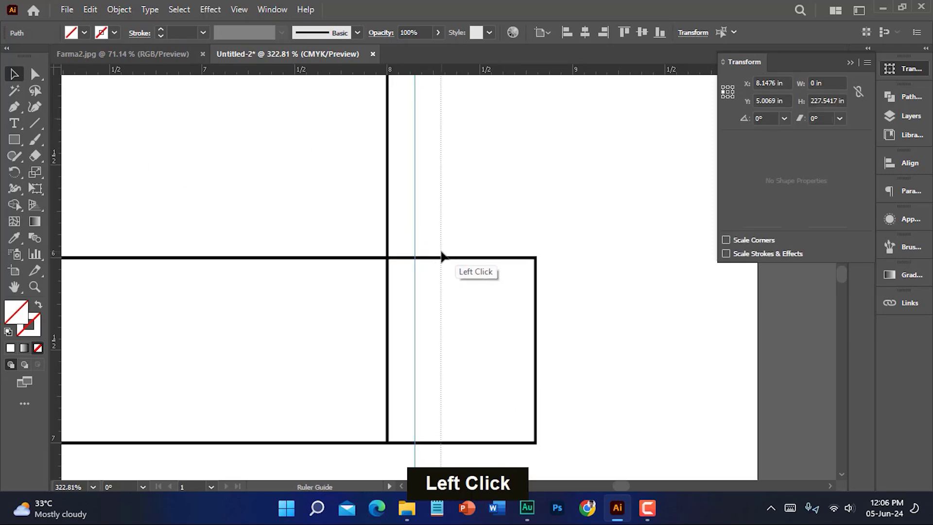
pyautogui.scroll(-1, 471, 273)
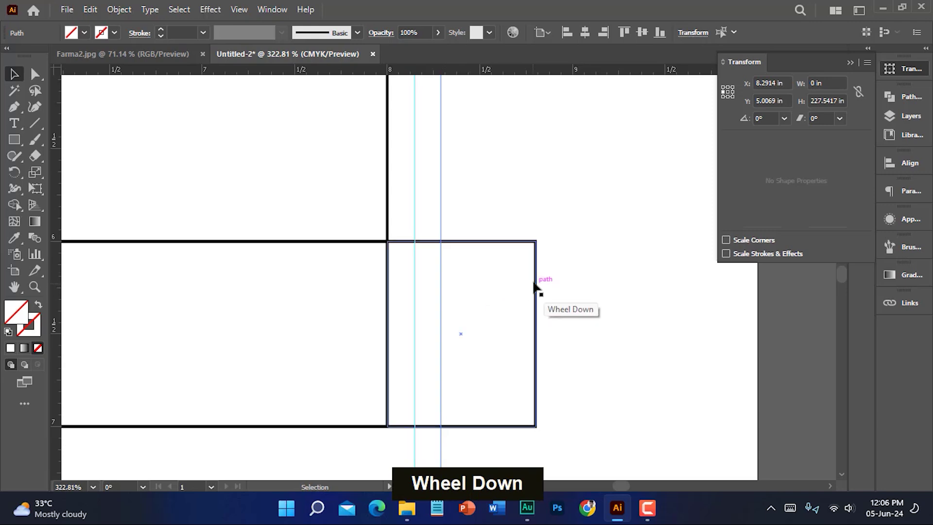
# Step: Add anchor points to the side flap where both guides cross its top edge and where the first guide crosses its bottom edge
pyautogui.keyDown('ctrl'); pyautogui.keyDown('alt'); pyautogui.click(516, 242); pyautogui.keyUp('alt'); pyautogui.keyUp('ctrl')
pyautogui.click(490, 246)
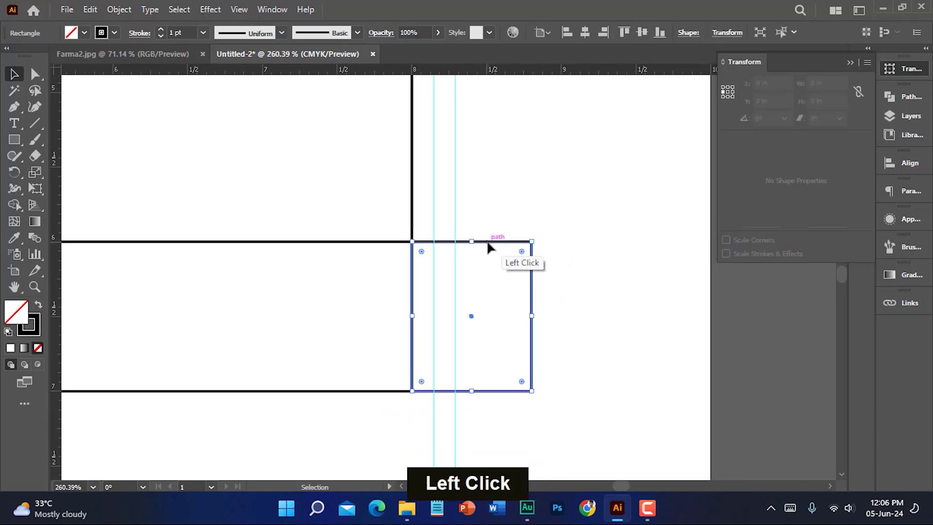
pyautogui.rightClick(14, 107)
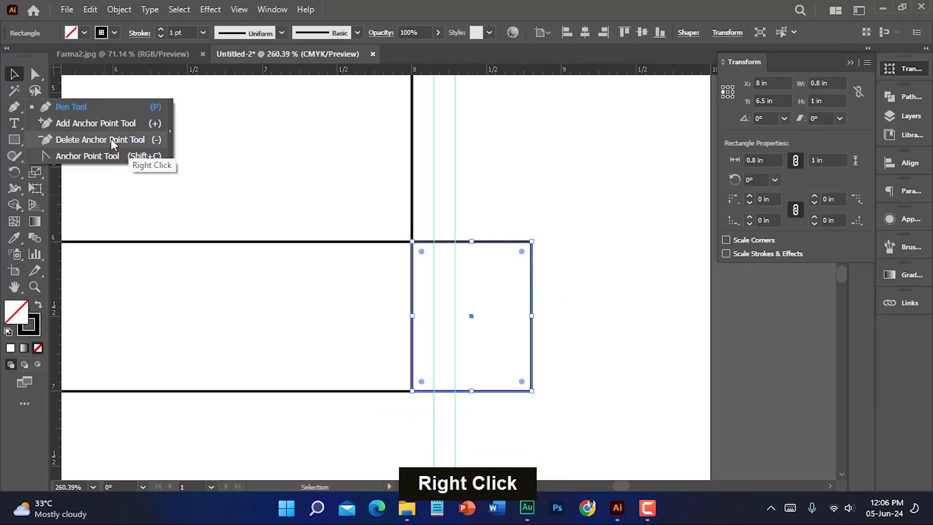
pyautogui.click(102, 123)
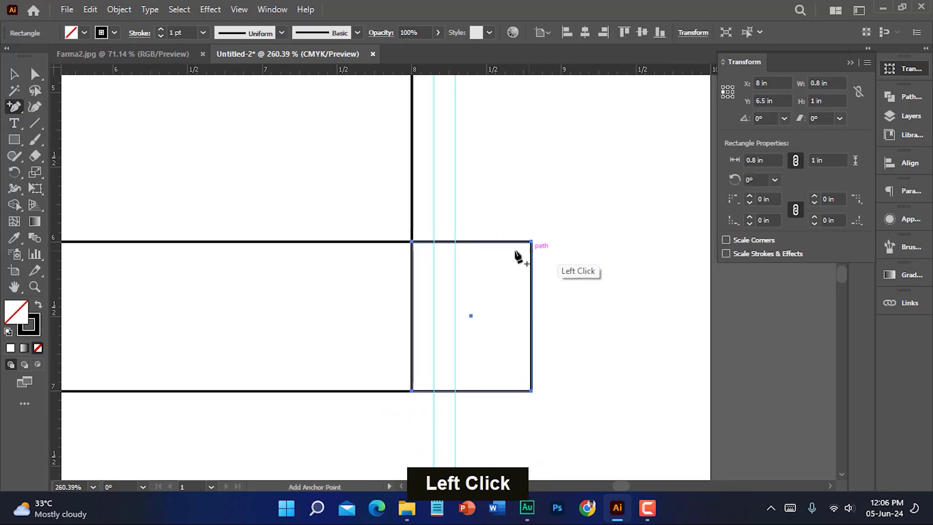
pyautogui.click(434, 242)
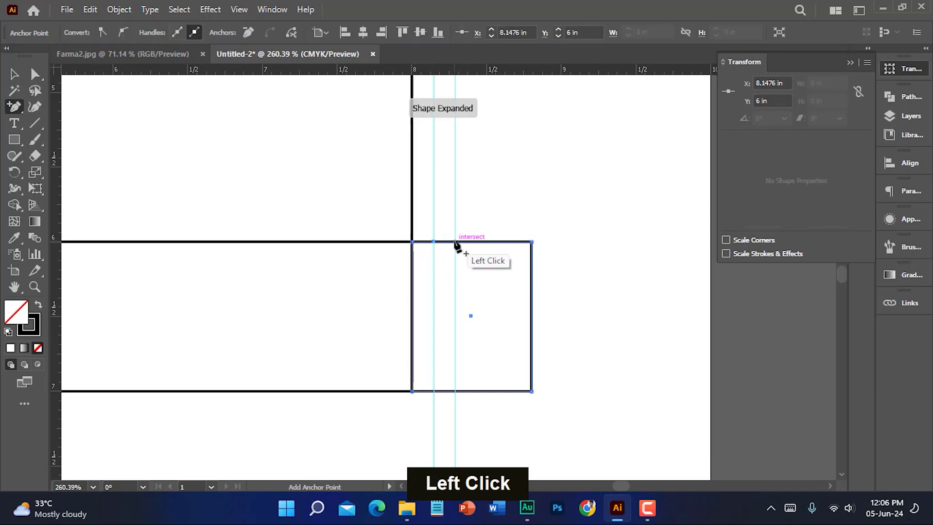
pyautogui.click(455, 242)
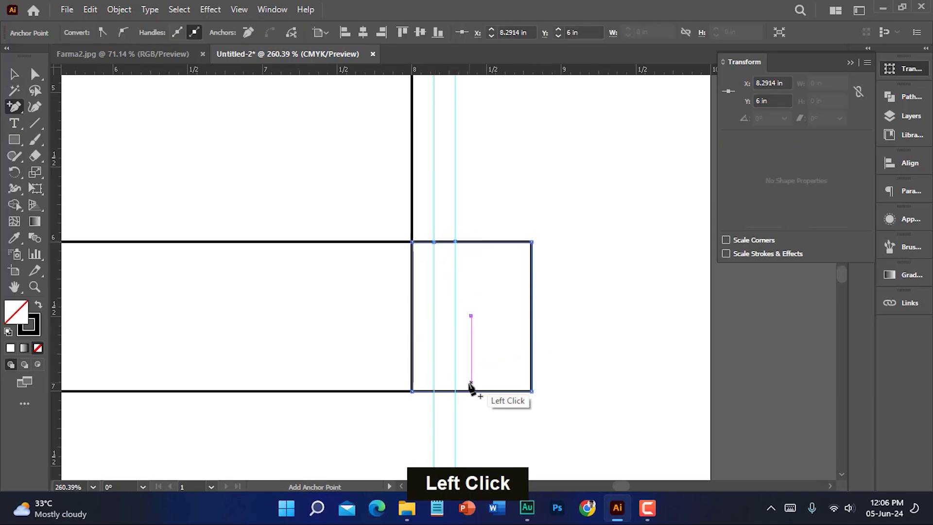
pyautogui.click(435, 391)
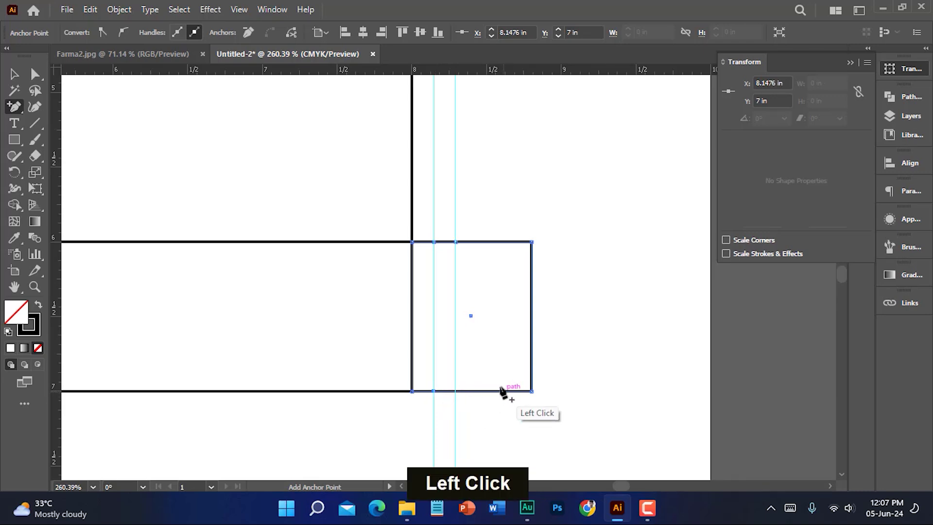
# Step: Select both vertical guides with the Direct Selection tool and delete them
pyautogui.click(181, 122)
pyautogui.click(535, 189)
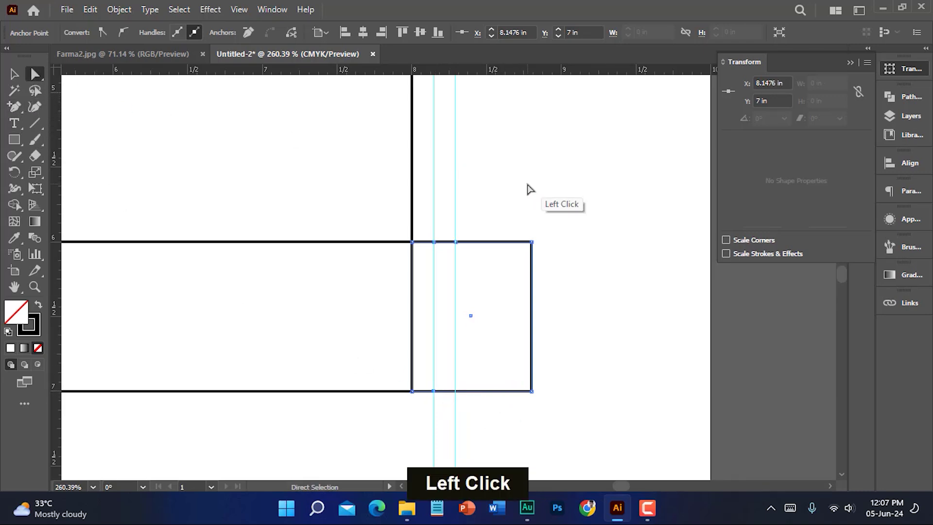
pyautogui.click(446, 147)
pyautogui.moveTo(448, 147); pyautogui.dragTo(484, 162)
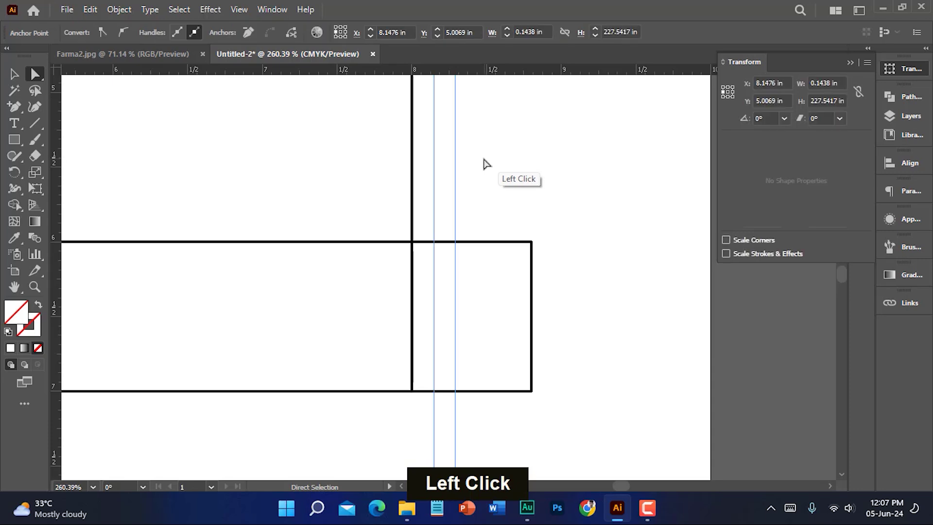
pyautogui.press('BackSpace')
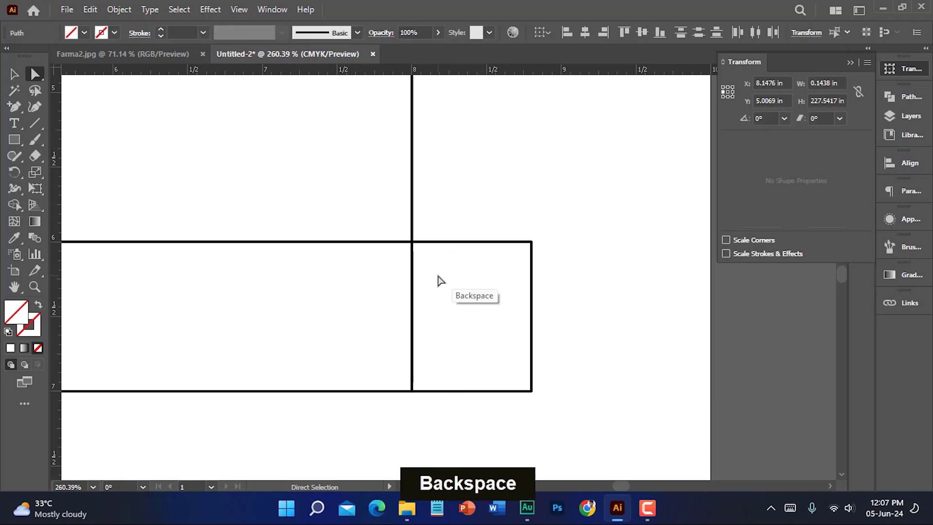
# Step: Move the side flap's upper anchor at about 8.29 in and its upper outer corner slightly downward together, leaving a slanted shoulder
pyautogui.hotkey('ctrl', 'space')
pyautogui.moveTo(477, 279); pyautogui.dragTo(447, 267)
pyautogui.click(457, 246)
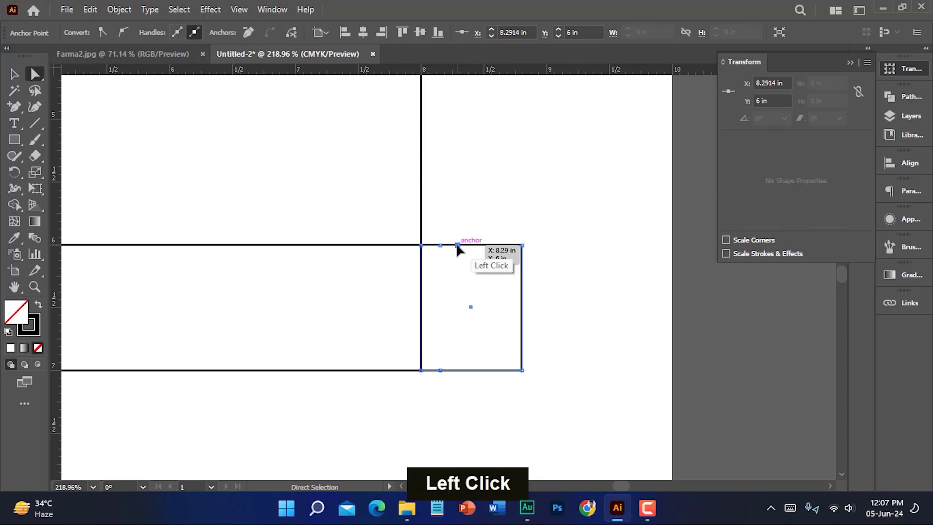
pyautogui.press('alt')
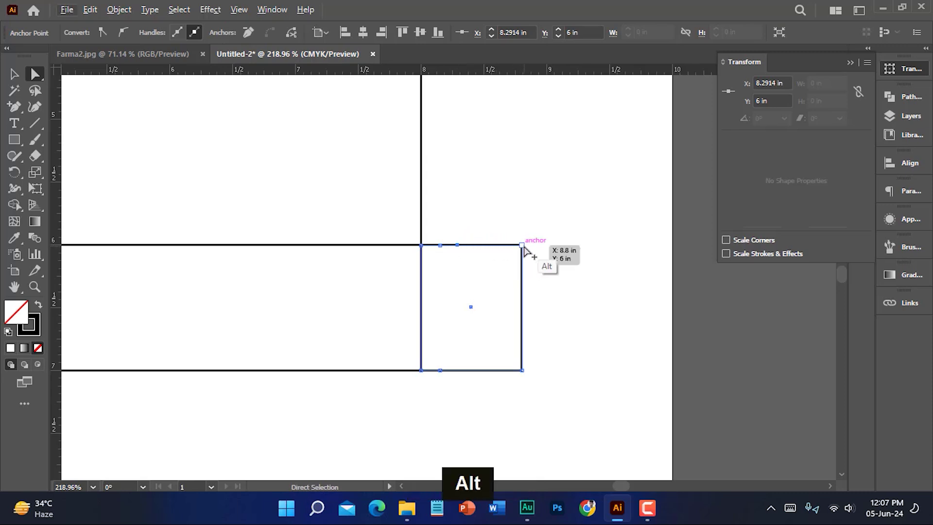
pyautogui.keyDown('shift'); pyautogui.click(522, 246); pyautogui.keyUp('shift')
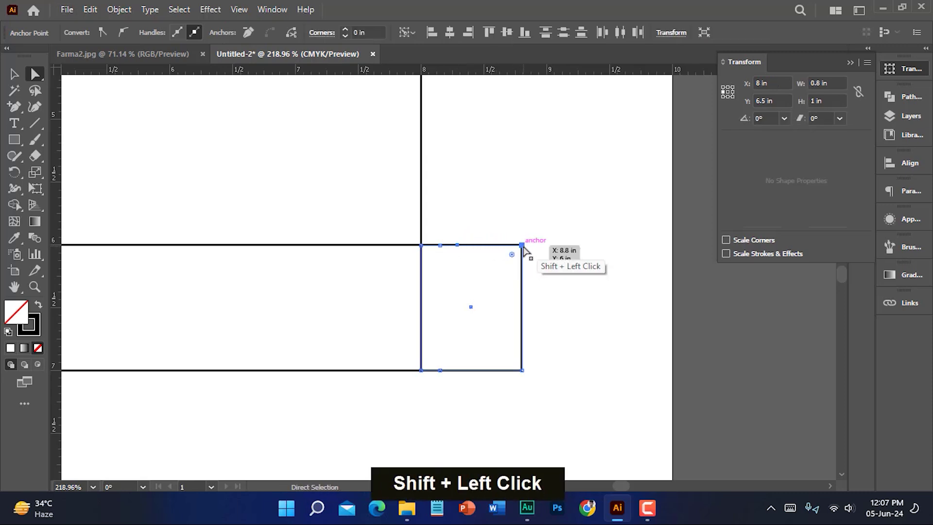
pyautogui.moveTo(522, 246); pyautogui.dragTo(519, 261)
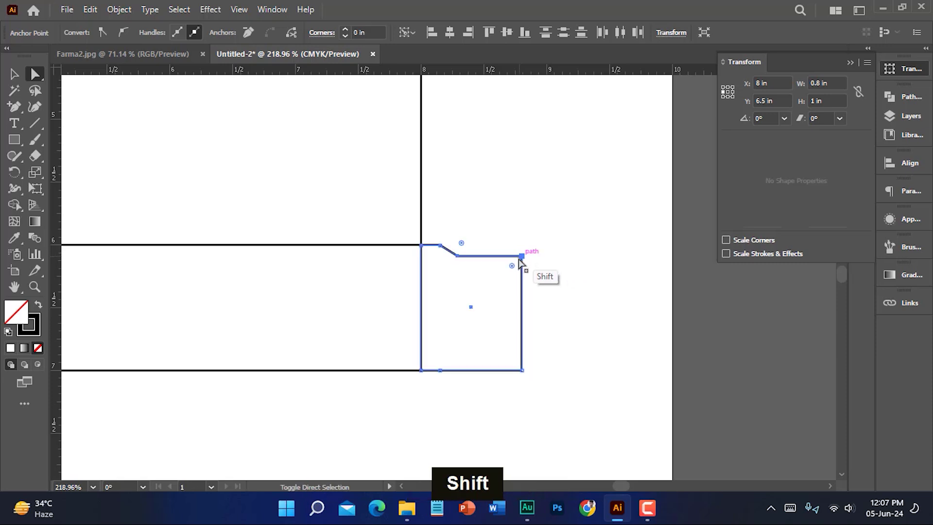
# Step: Move the side flap's lower anchor at about 8.15 in and its lower outer corner slightly upward to slant the lower shoulder
pyautogui.click(443, 372)
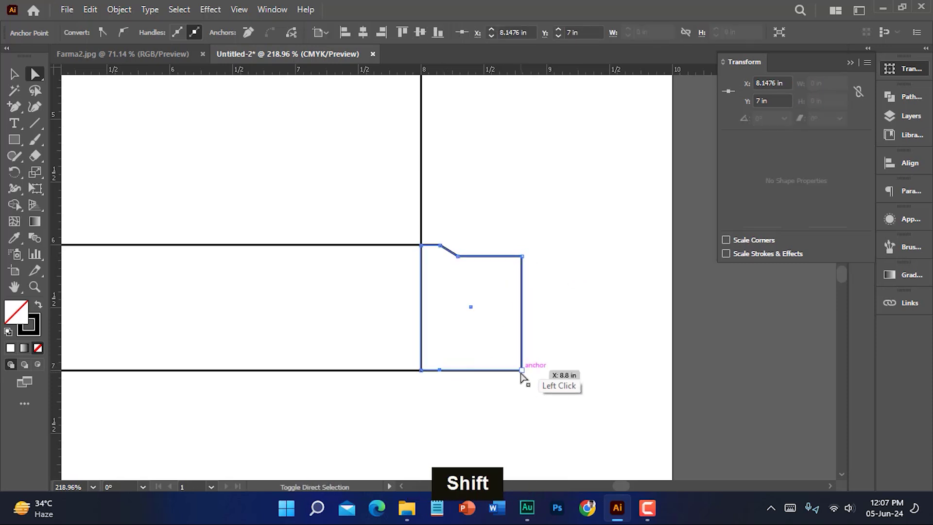
pyautogui.keyDown('shift'); pyautogui.click(522, 370); pyautogui.keyUp('shift')
pyautogui.moveTo(522, 371); pyautogui.dragTo(522, 359)
# Step: Round the side flap's two outer corners and soften the bends of its slanted shoulders with the live corner widgets, then deselect it
pyautogui.click(552, 298)
pyautogui.click(522, 256)
pyautogui.moveTo(512, 265); pyautogui.dragTo(507, 272)
pyautogui.keyDown('shift'); pyautogui.click(444, 361); pyautogui.keyUp('shift')
pyautogui.keyDown('shift'); pyautogui.click(444, 363); pyautogui.keyUp('shift')
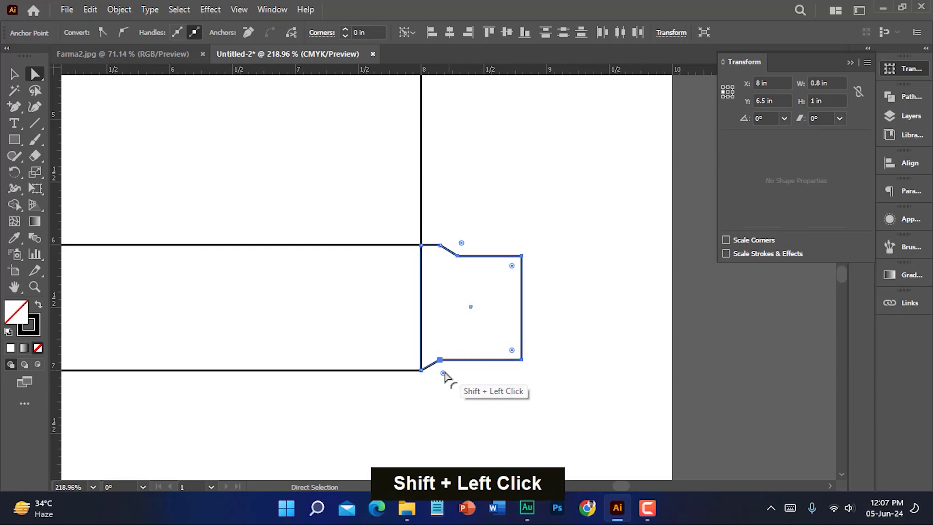
pyautogui.click(443, 374)
pyautogui.moveTo(444, 377); pyautogui.dragTo(444, 381)
pyautogui.click(14, 74)
pyautogui.click(437, 359)
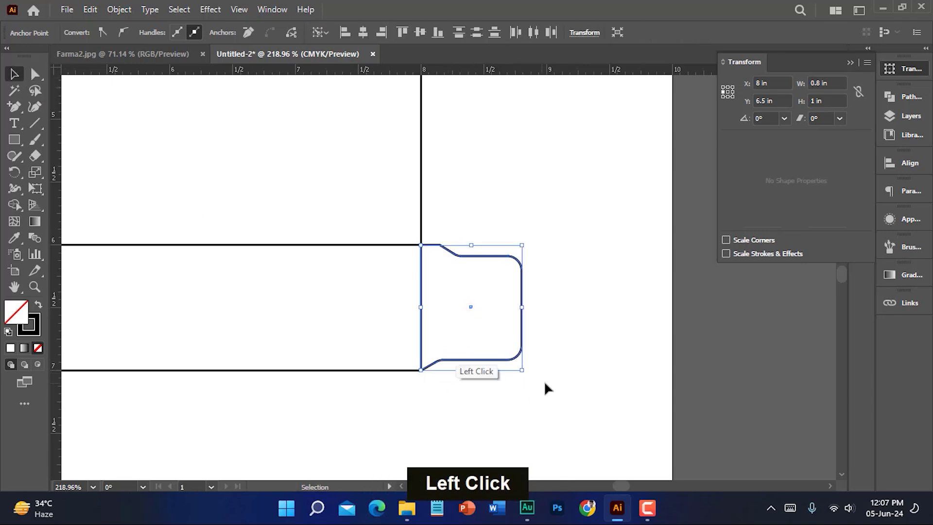
pyautogui.click(559, 374)
# Step: Check the combined width of the lower panel and its side flap by selecting both together
pyautogui.hotkey('ctrl', 'space')
pyautogui.moveTo(573, 316); pyautogui.dragTo(371, 251)
pyautogui.hscroll(-4, 396, 348)
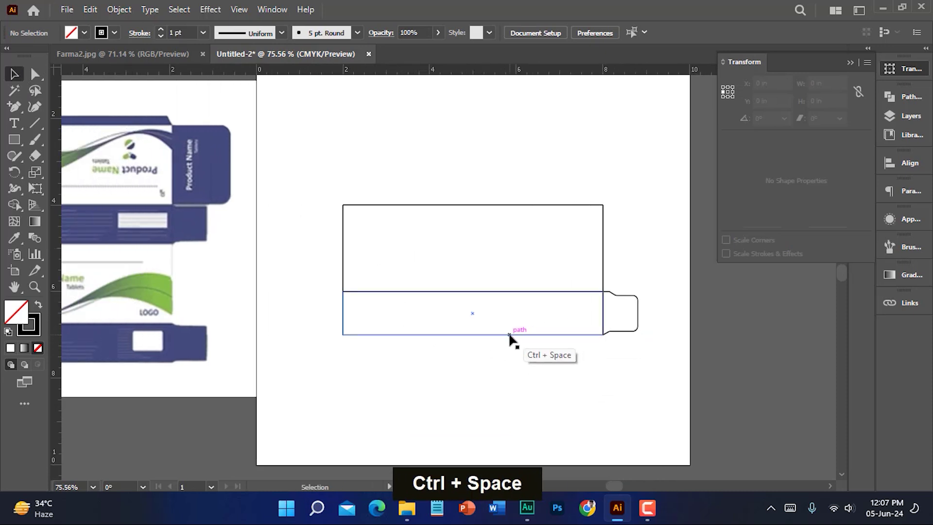
pyautogui.click(628, 335)
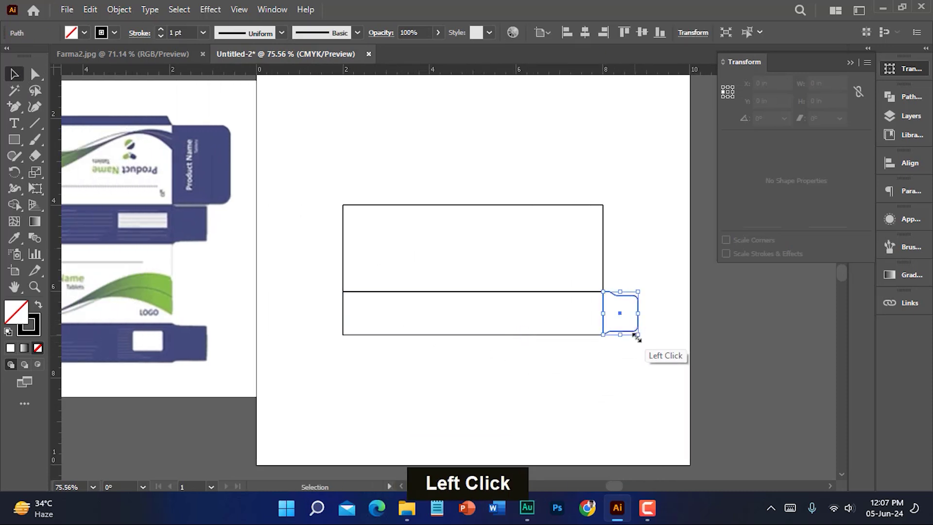
pyautogui.click(611, 346)
pyautogui.scroll(-1, 437, 335)
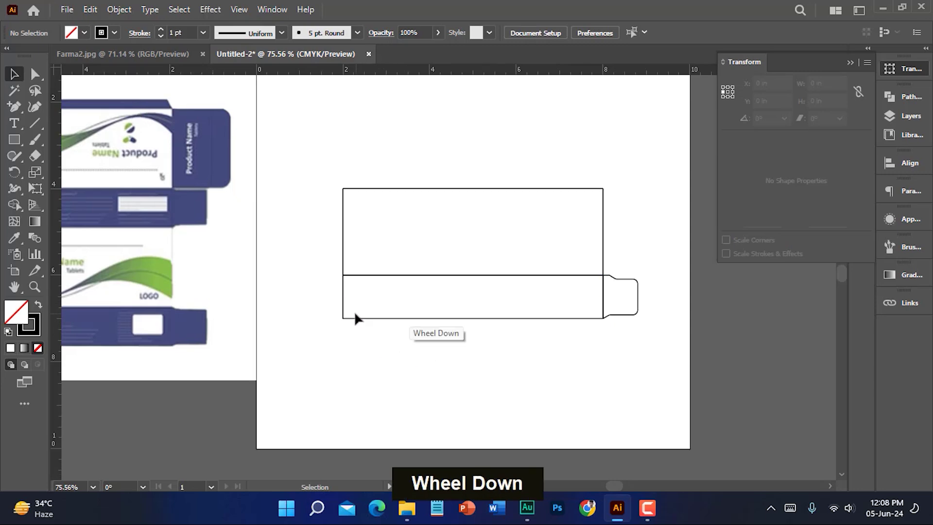
pyautogui.click(587, 357)
pyautogui.moveTo(662, 292); pyautogui.dragTo(535, 311)
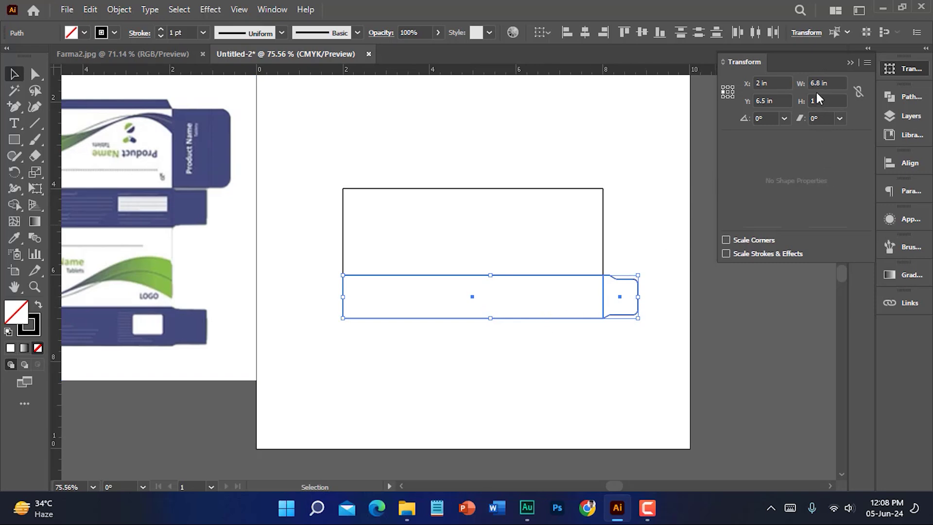
pyautogui.click(633, 386)
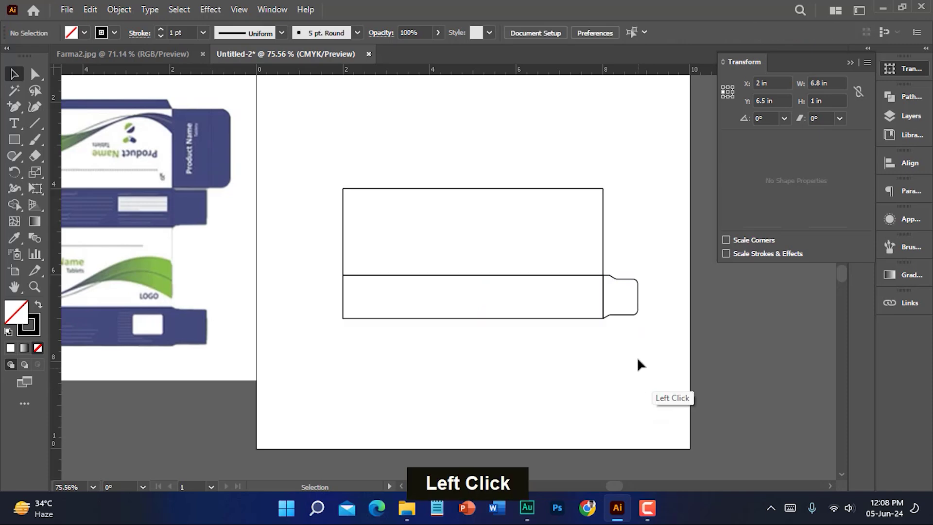
# Step: Set the keyboard increment to 6.8 in and duplicate the side flap one increment to the left
pyautogui.click(631, 314)
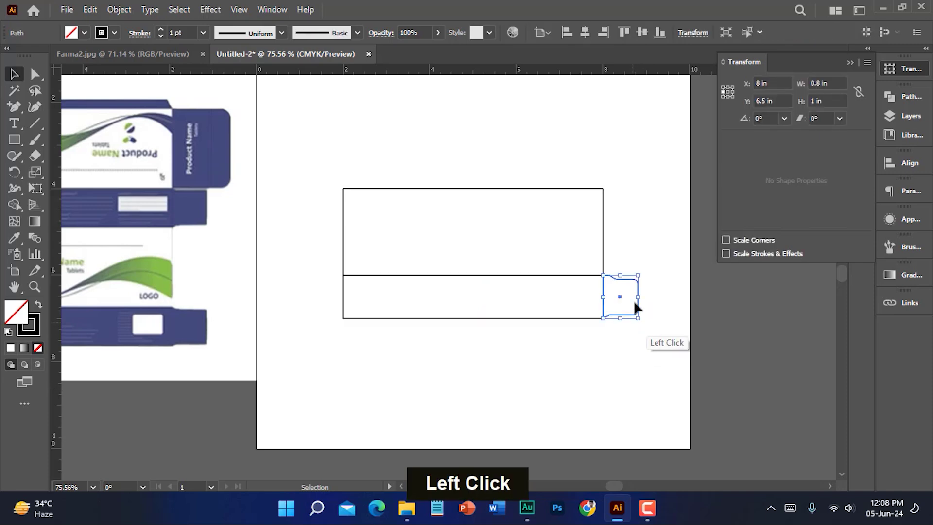
pyautogui.hotkey('ctrl', 'k')
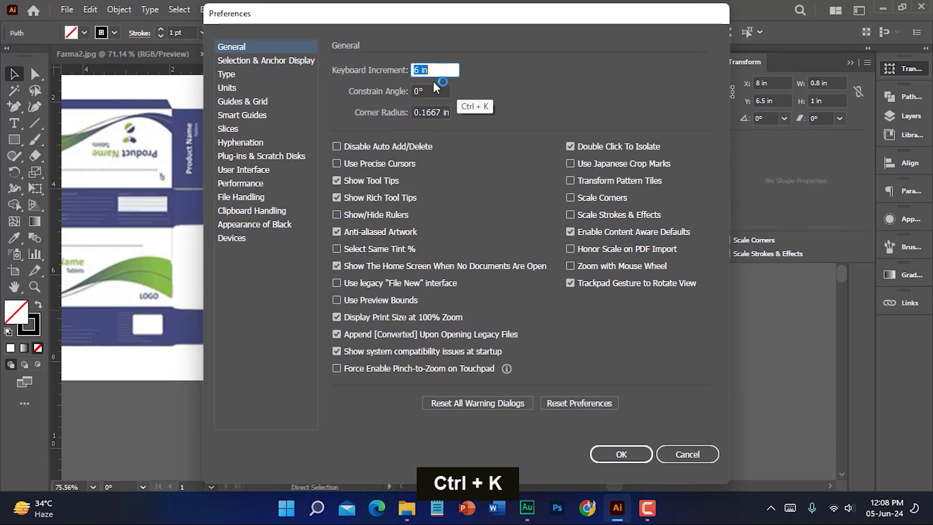
pyautogui.click(417, 71)
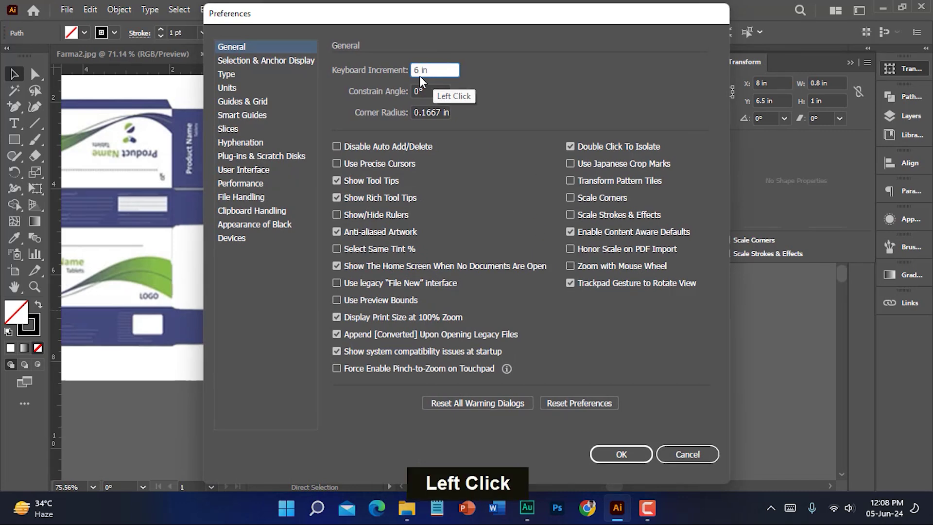
pyautogui.write('.8')
pyautogui.press('Return')
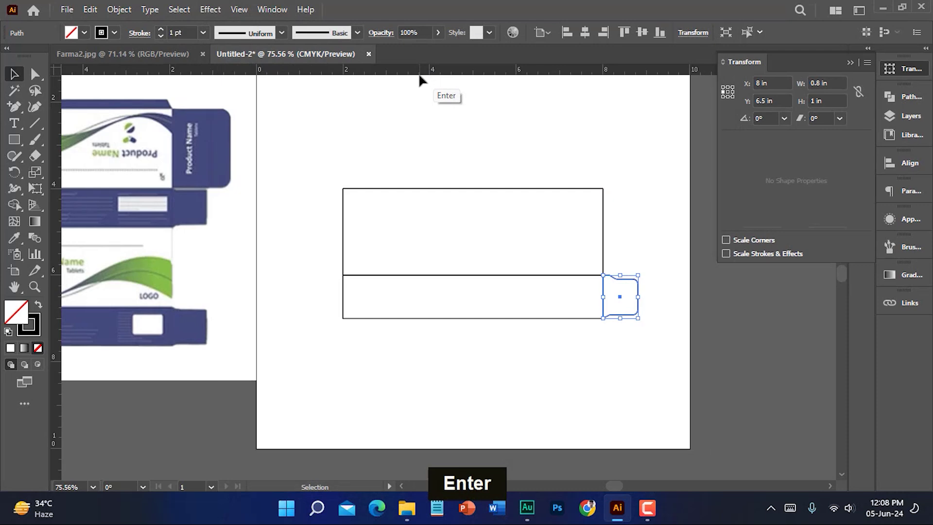
pyautogui.hotkey('ctrl', 'alt')
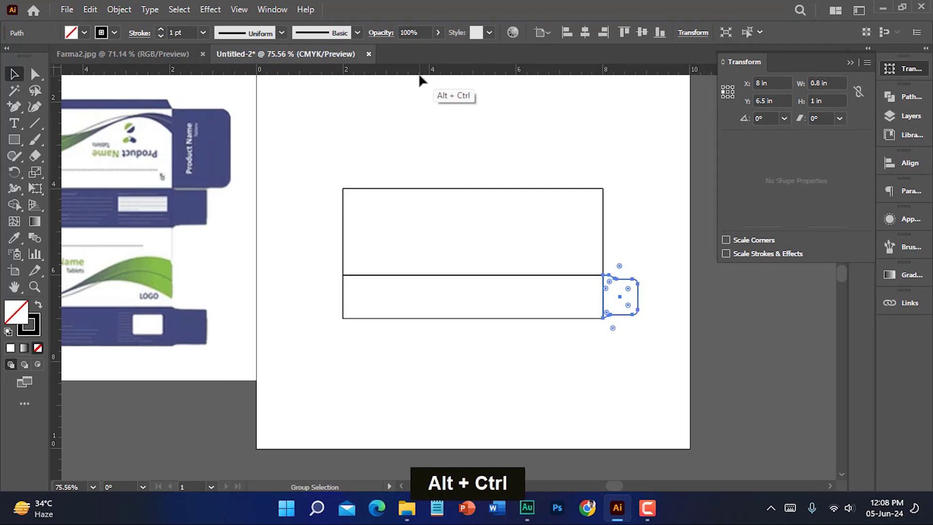
pyautogui.keyDown('ctrl'); pyautogui.keyDown('alt'); pyautogui.click(484, 151); pyautogui.keyUp('alt'); pyautogui.keyUp('ctrl')
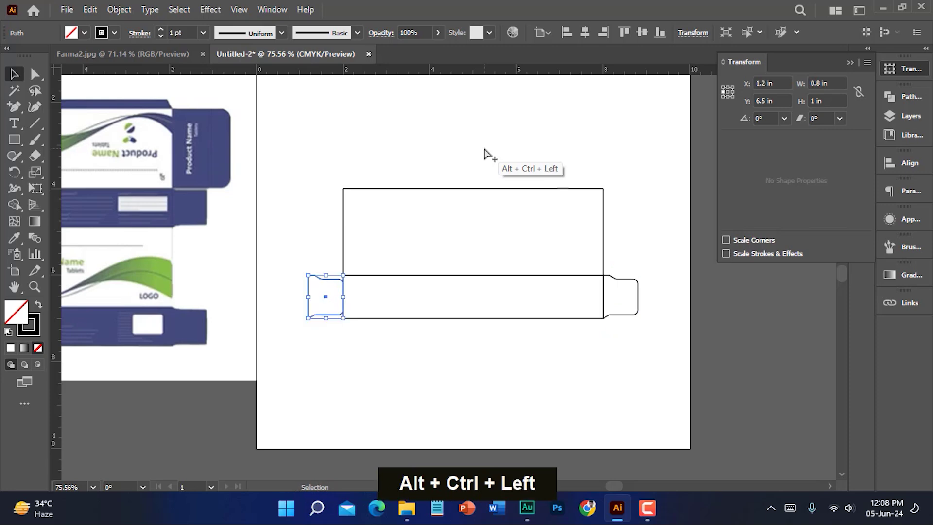
# Step: Reflect the flap copy at the lower panel's left end across the vertical axis
pyautogui.rightClick(322, 293)
pyautogui.moveTo(394, 408)
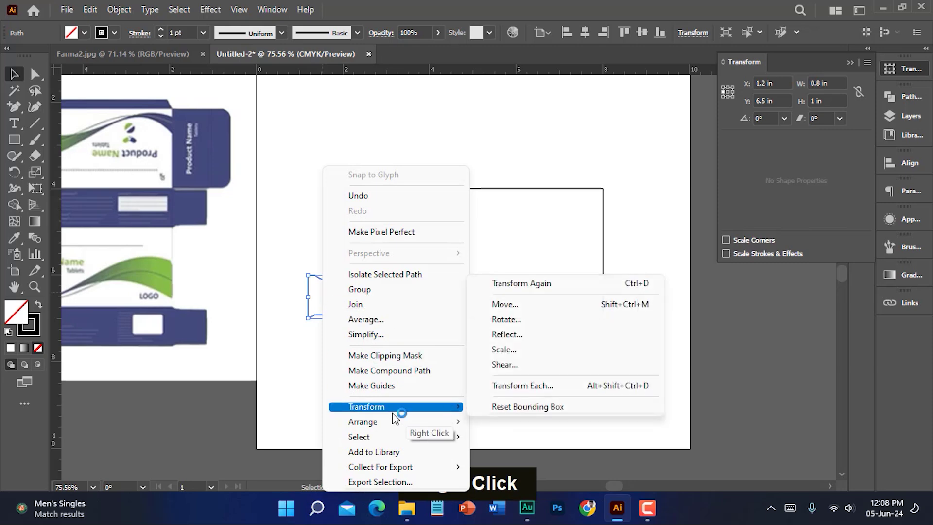
pyautogui.click(501, 335)
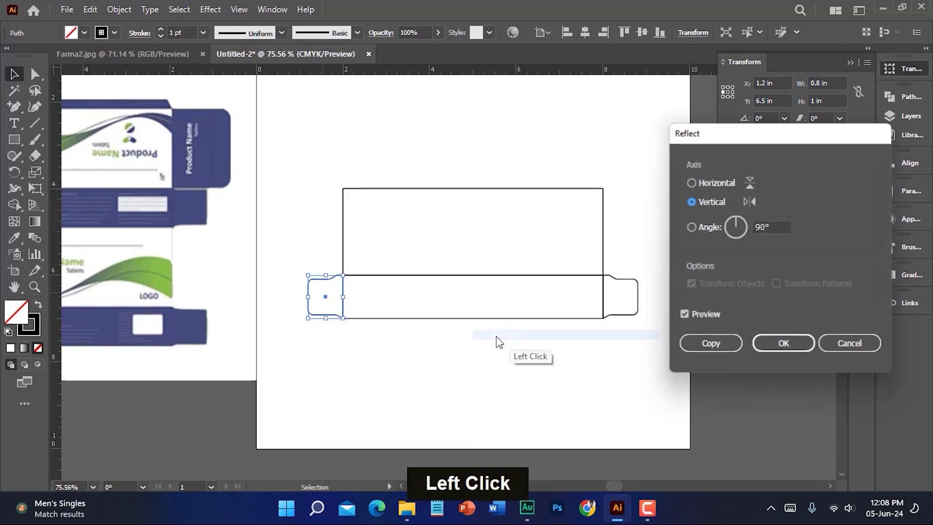
pyautogui.click(782, 342)
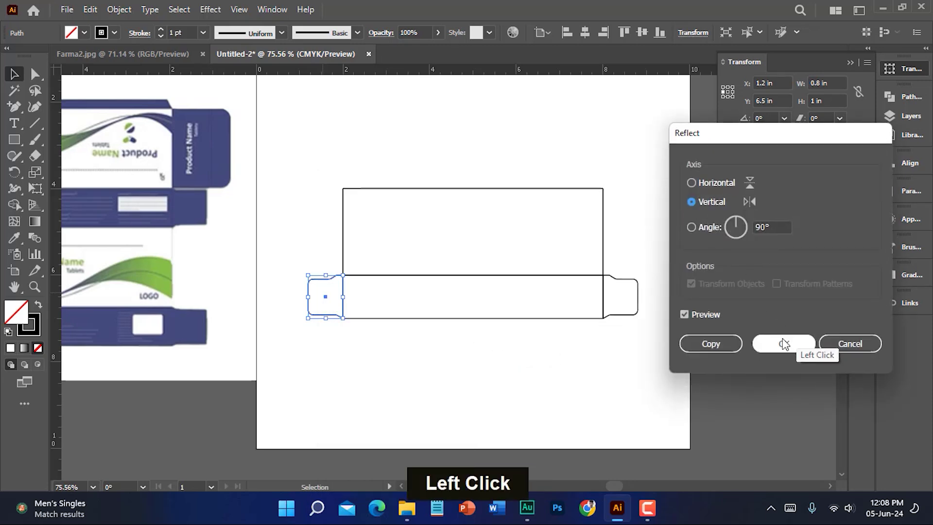
pyautogui.click(343, 331)
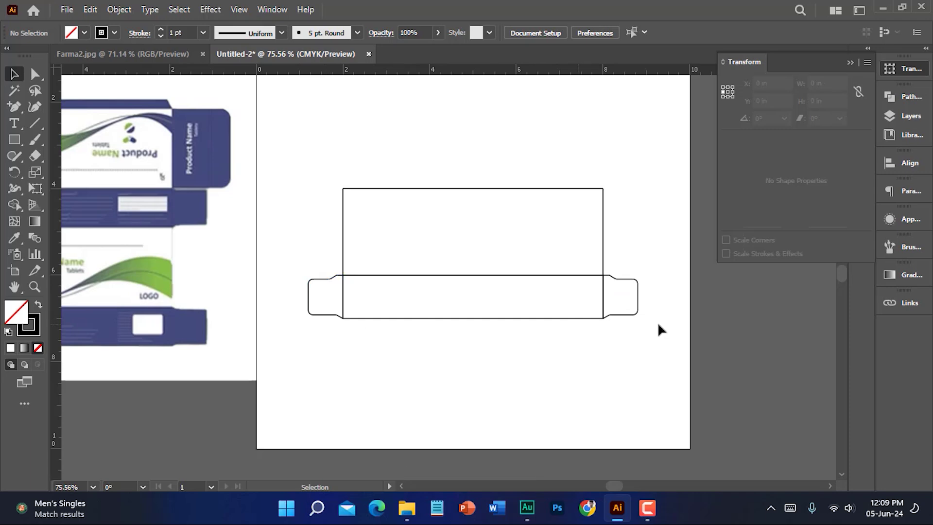
# Step: Reflect the left flap across the horizontal axis and deselect it
pyautogui.click(323, 286)
pyautogui.rightClick(327, 288)
pyautogui.click(384, 406)
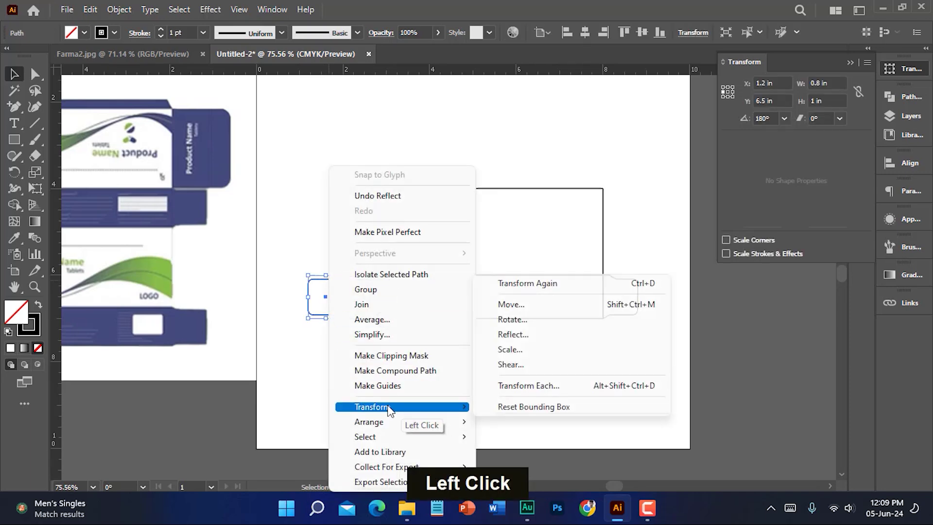
pyautogui.click(513, 333)
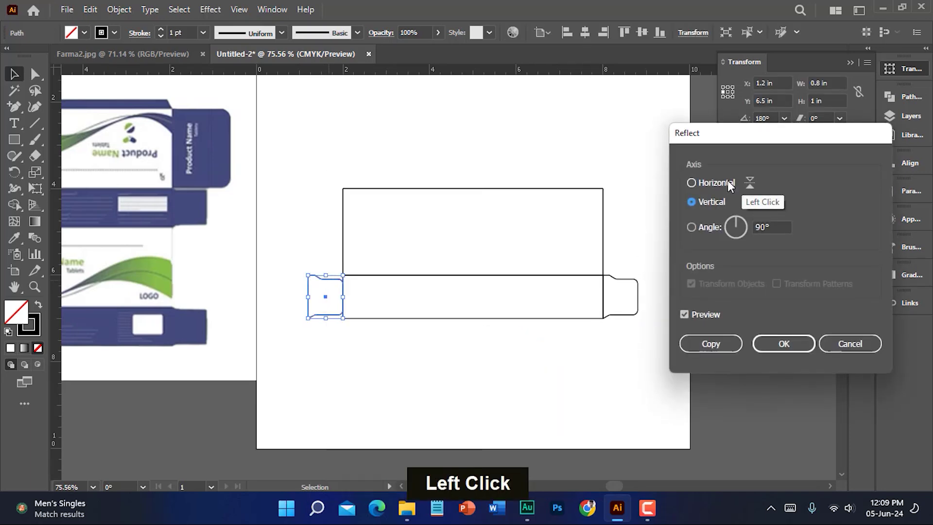
pyautogui.click(692, 183)
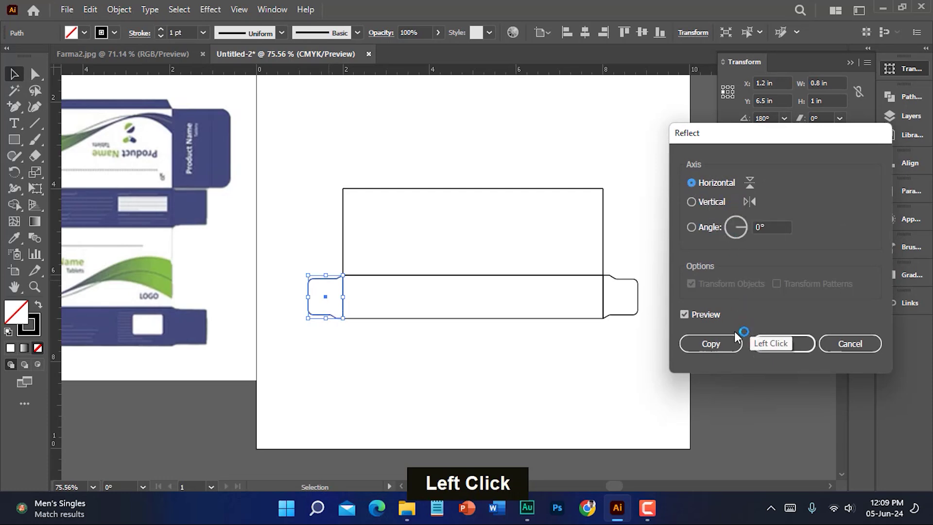
pyautogui.click(771, 343)
pyautogui.click(456, 405)
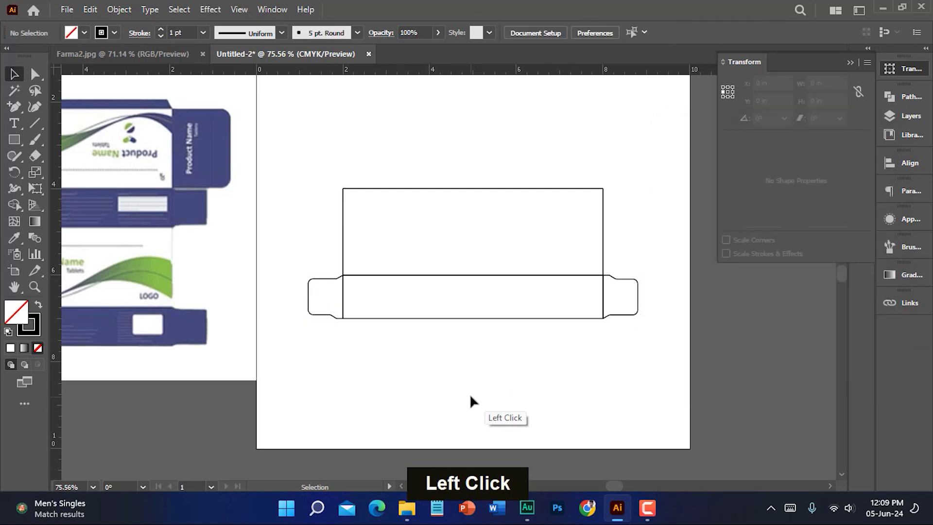
# Step: Set the keyboard increment to 6 in and duplicate the upper 6 × 2 in rectangle one increment to the left
pyautogui.scroll(2, 469, 391)
pyautogui.hotkey('ctrl', 'space')
pyautogui.moveTo(509, 365); pyautogui.dragTo(410, 365)
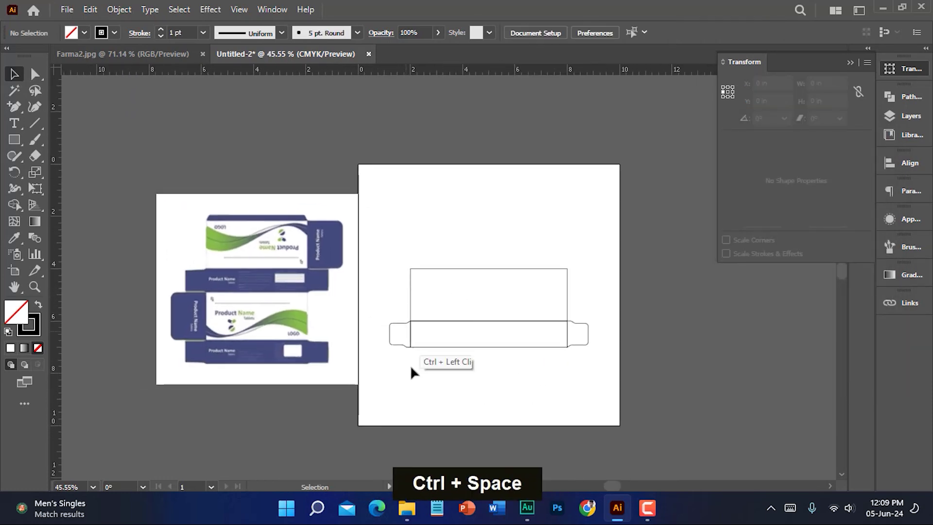
pyautogui.click(486, 407)
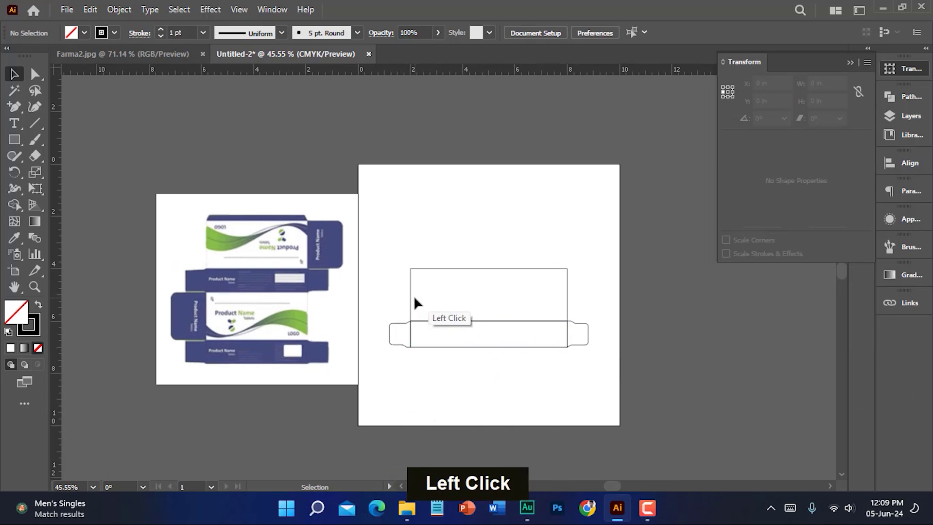
pyautogui.click(479, 269)
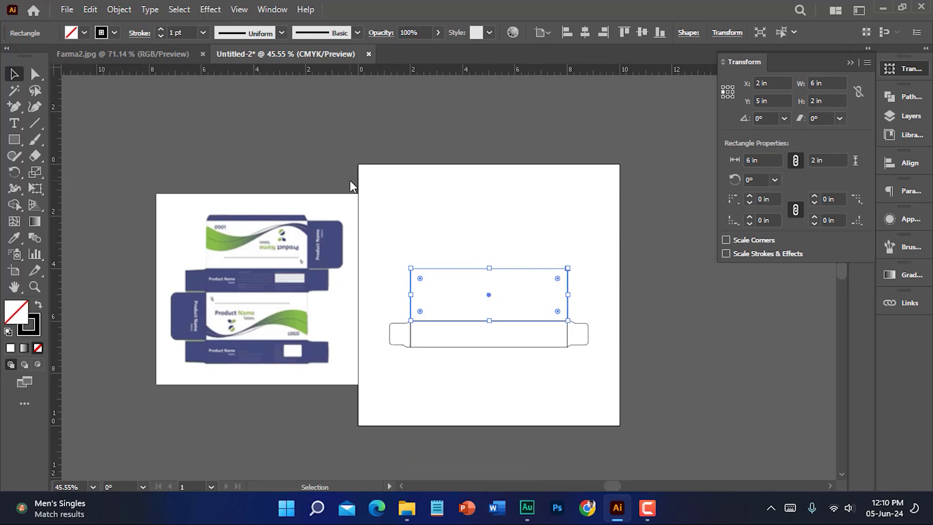
pyautogui.hotkey('ctrl', 'k')
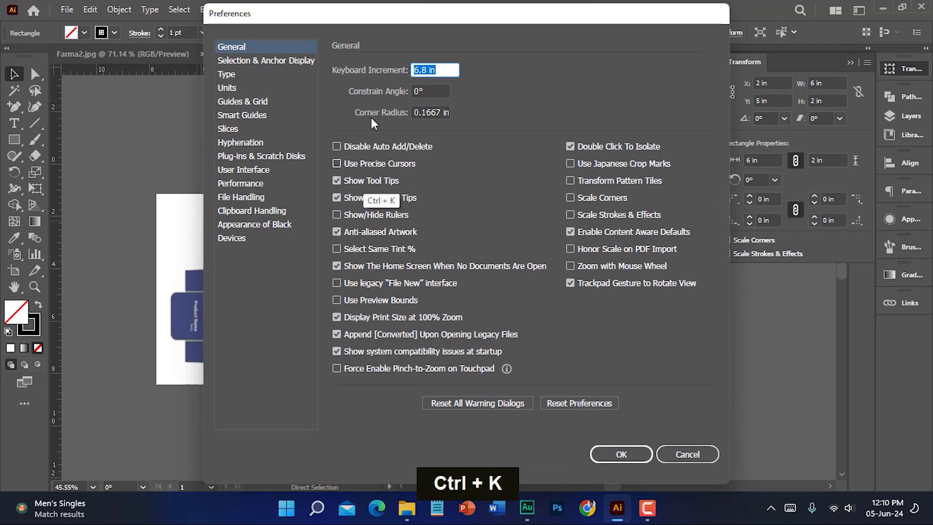
pyautogui.click(430, 71)
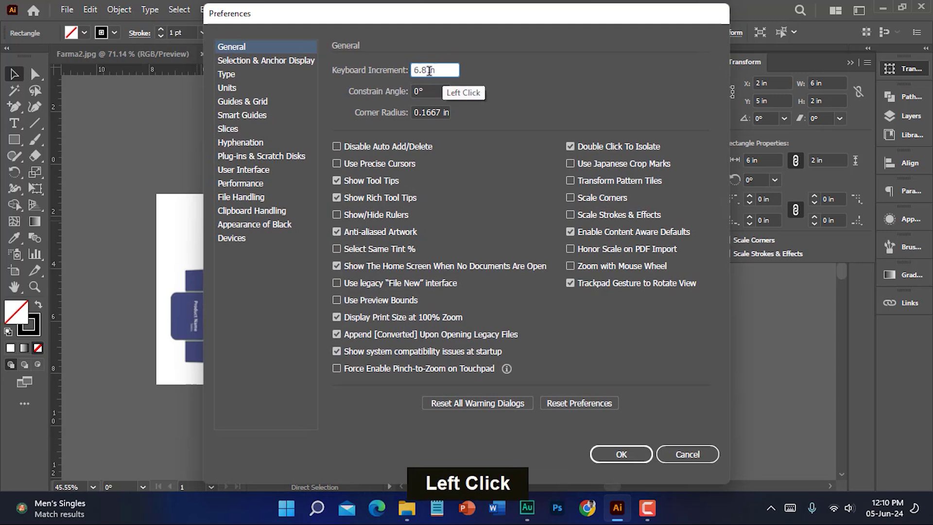
pyautogui.press('BackSpace')
pyautogui.press('BackSpace')
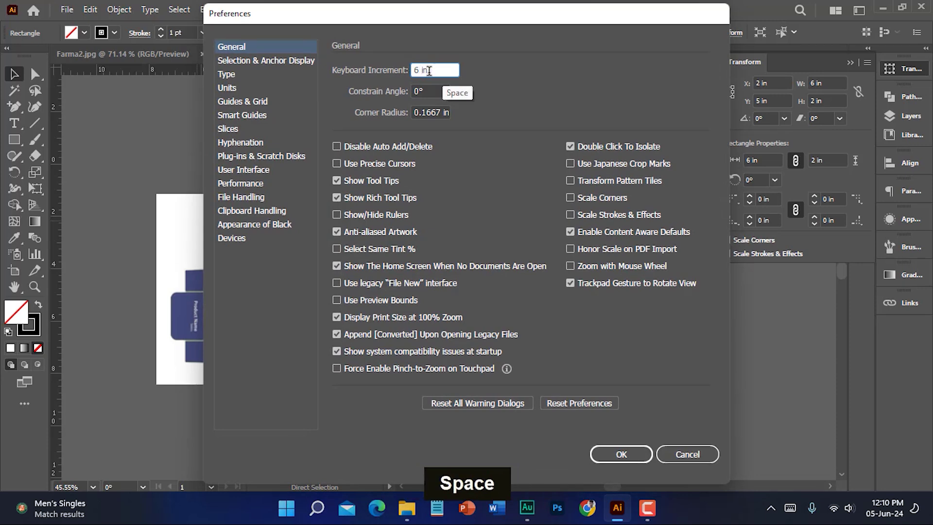
pyautogui.press('Return')
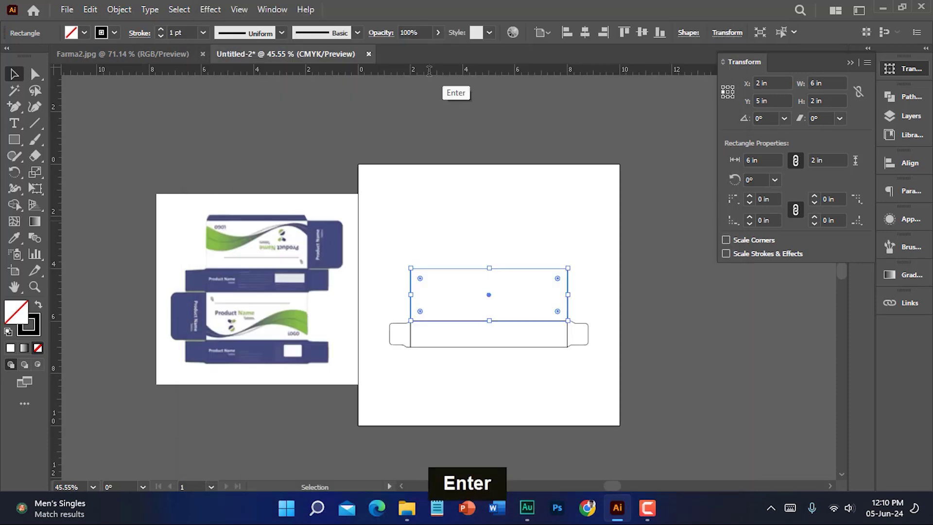
pyautogui.hotkey('ctrl', 'alt')
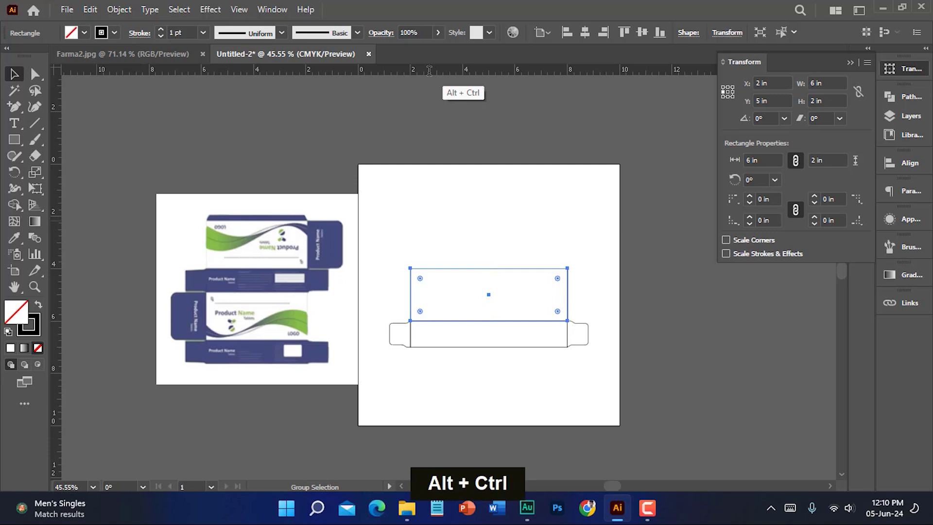
pyautogui.hotkey('ctrl', 'alt', 'Left')
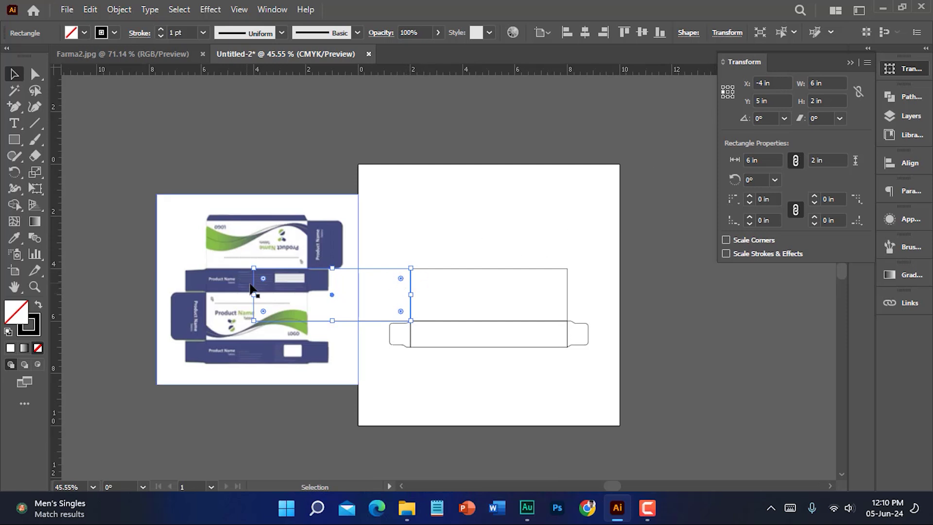
# Step: Set the duplicated rectangle's width to 1 in, keeping its right edge fixed against the main panel
pyautogui.click(733, 92)
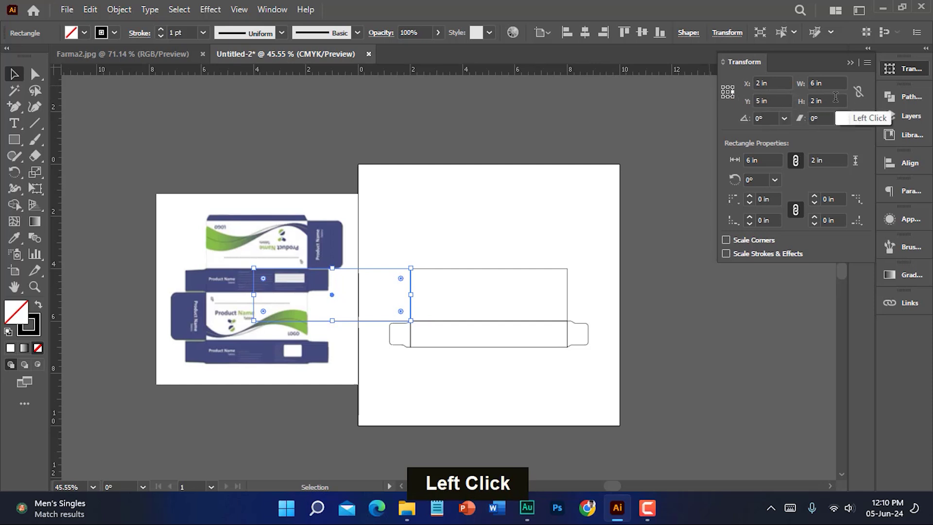
pyautogui.click(812, 83)
pyautogui.press('BackSpace')
pyautogui.write('1')
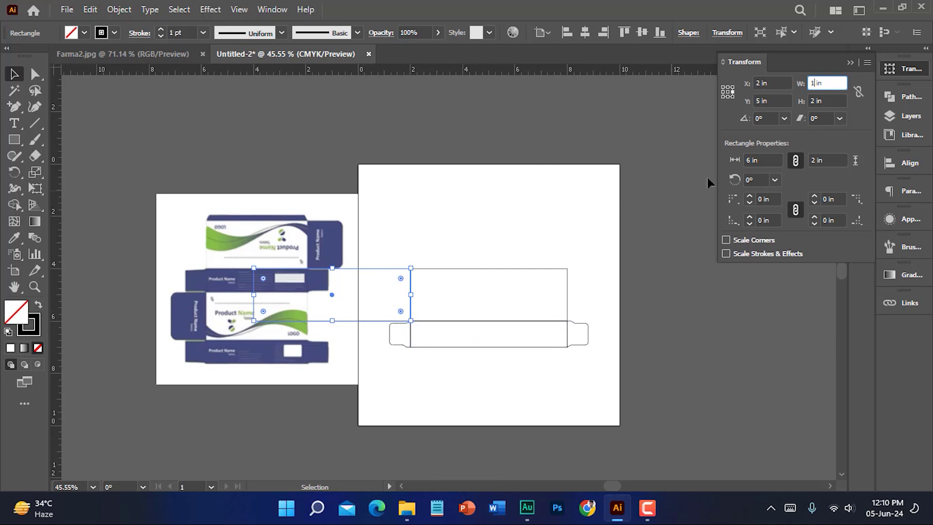
pyautogui.press('Return')
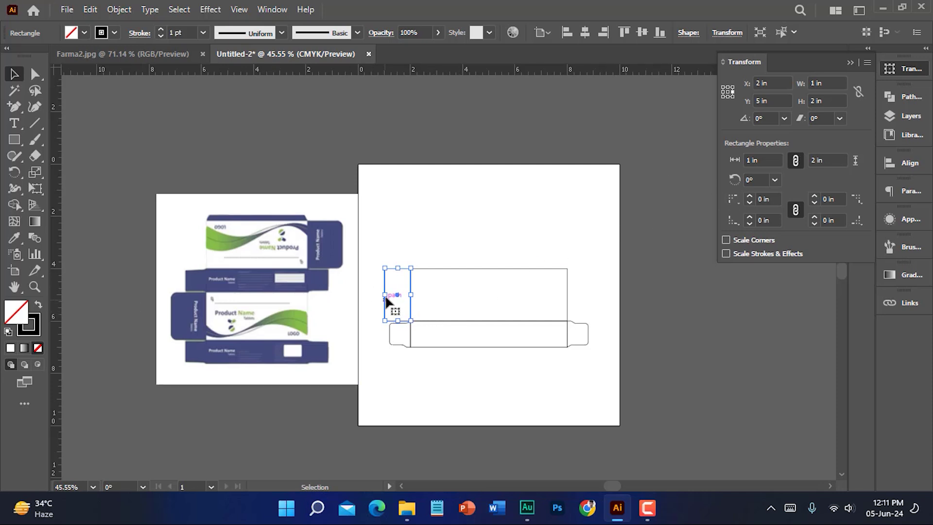
# Step: Set the keyboard increment to 1 in and duplicate the 1 × 2 in side panel one increment to the left
pyautogui.click(477, 336)
pyautogui.hotkey('ctrl', 'k')
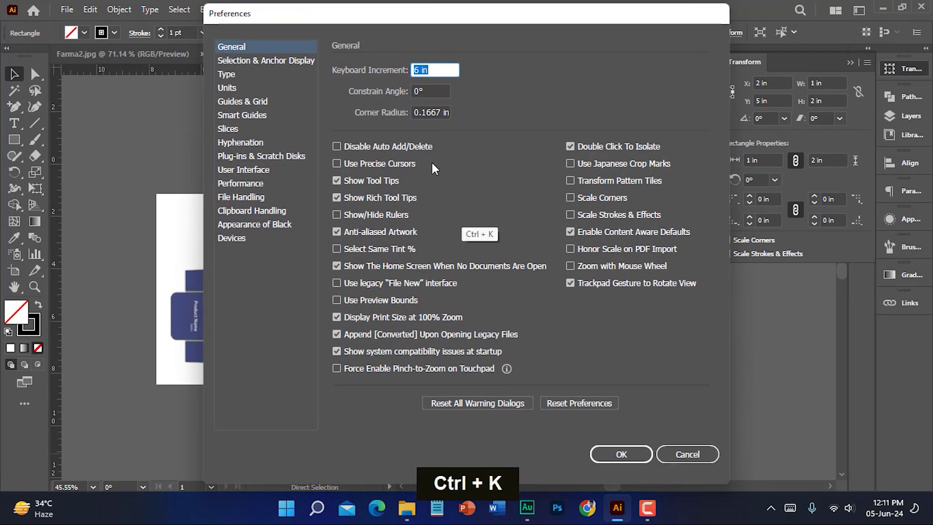
pyautogui.click(418, 69)
pyautogui.press('BackSpace')
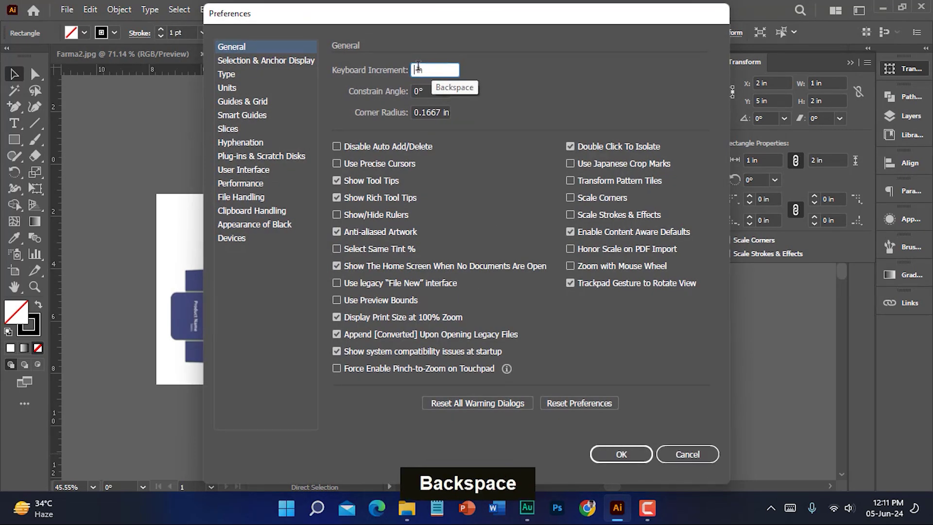
pyautogui.write('1')
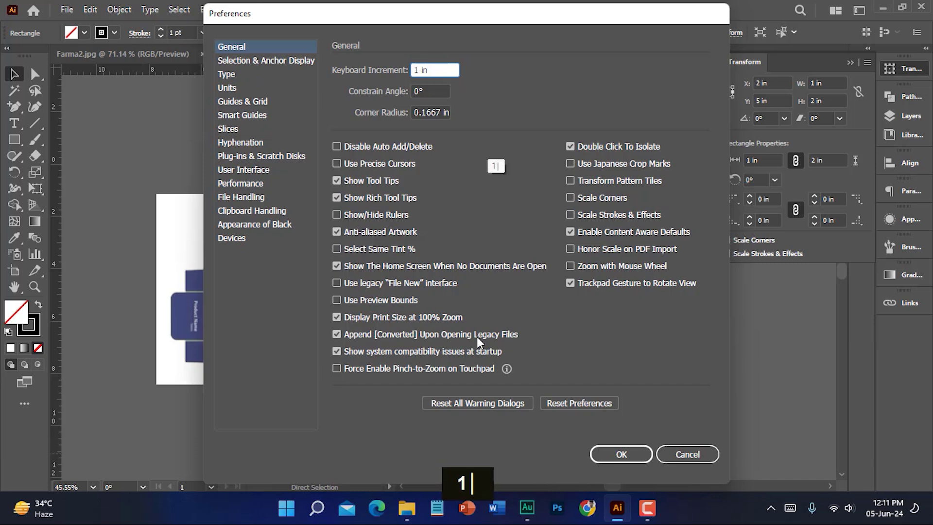
pyautogui.click(621, 454)
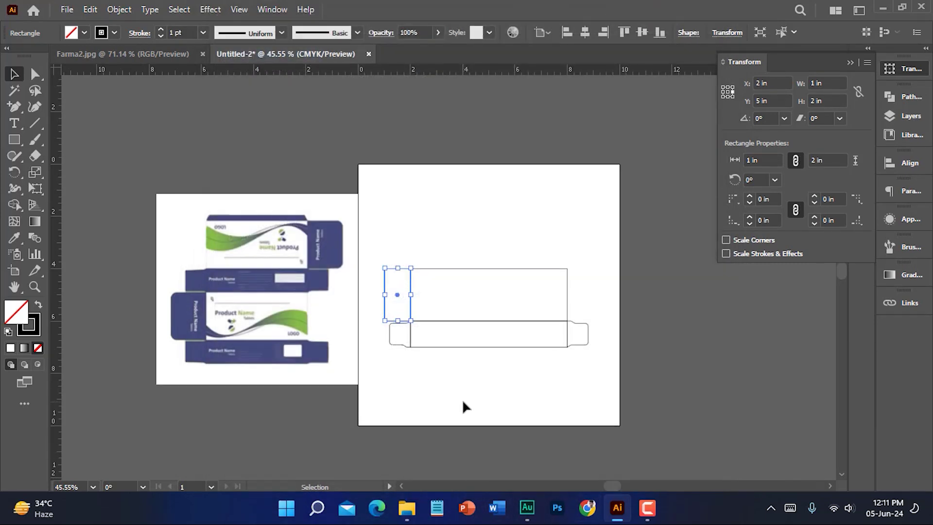
pyautogui.press('ctrl')
pyautogui.press('alt')
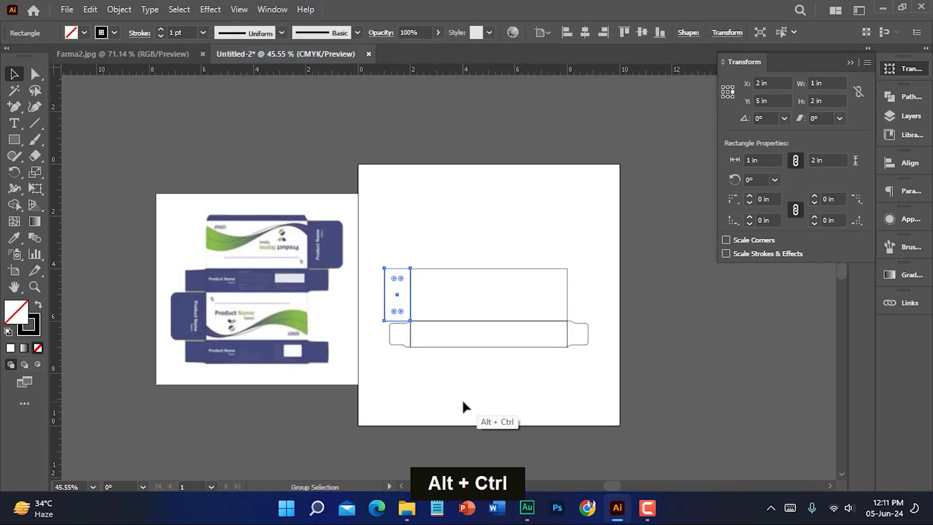
pyautogui.hotkey('ctrl', 'alt', 'Left')
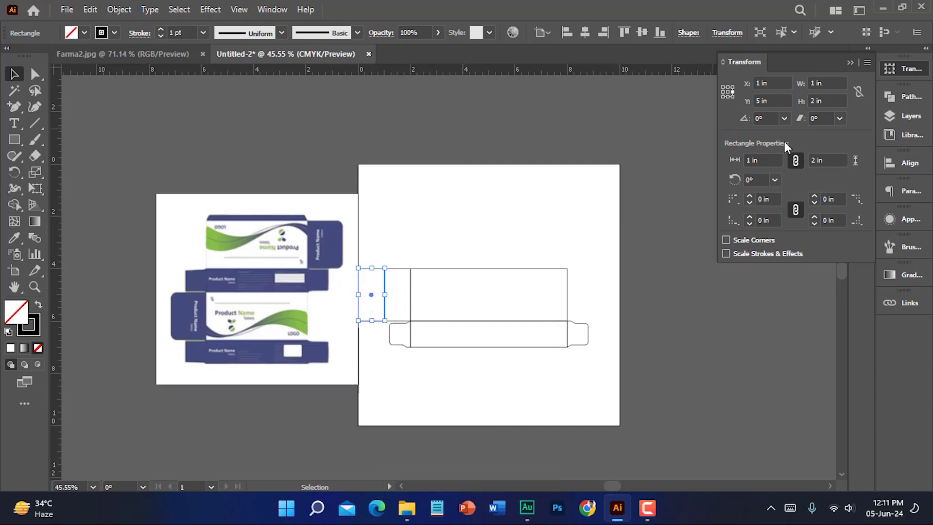
# Step: Set the leftmost rectangle copy's width to 0.4 in, keeping its right edge against the side panel
pyautogui.click(816, 83)
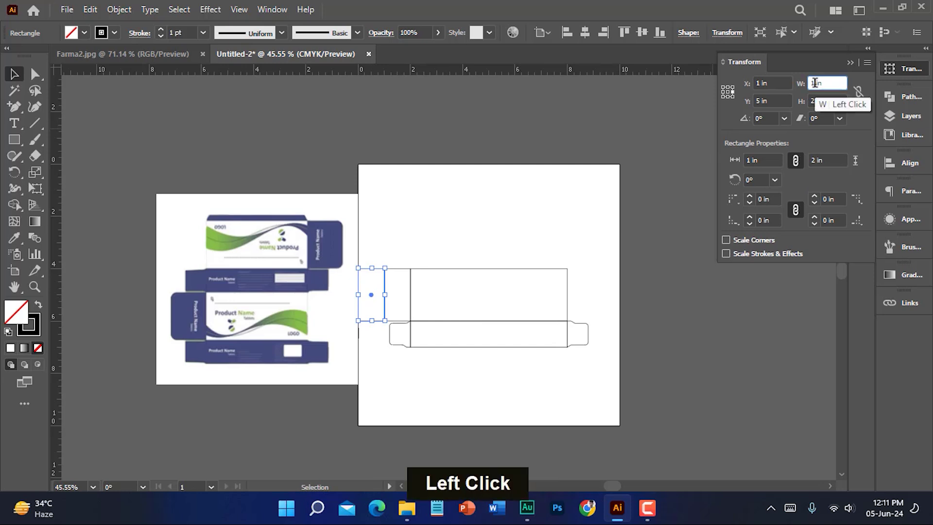
pyautogui.press('BackSpace')
pyautogui.write('.4')
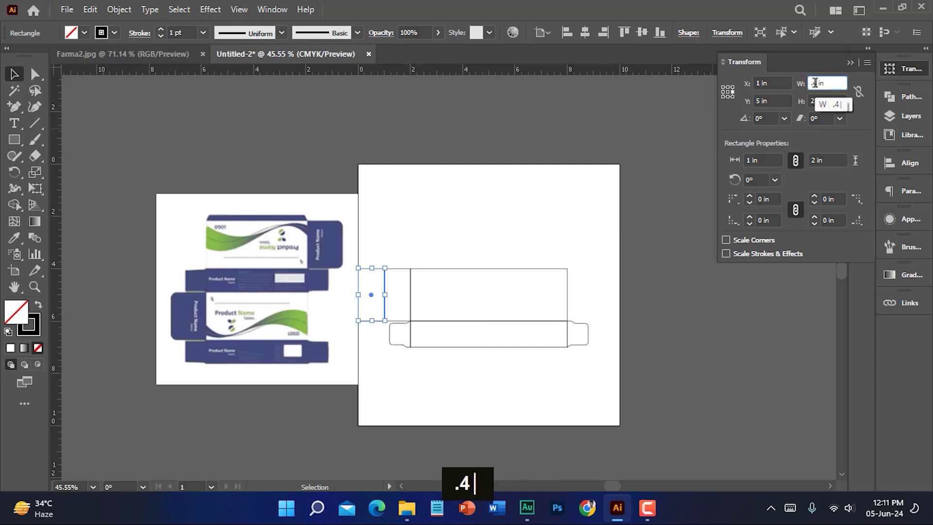
pyautogui.press('Return')
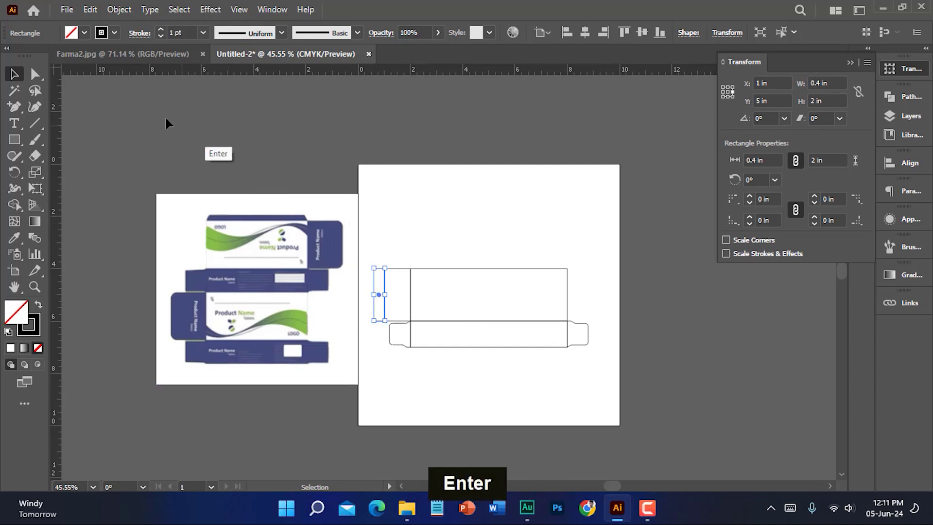
# Step: Round the two outer left corners of the narrow tuck flap to 0.4 in and deselect it
pyautogui.click(34, 74)
pyautogui.click(444, 223)
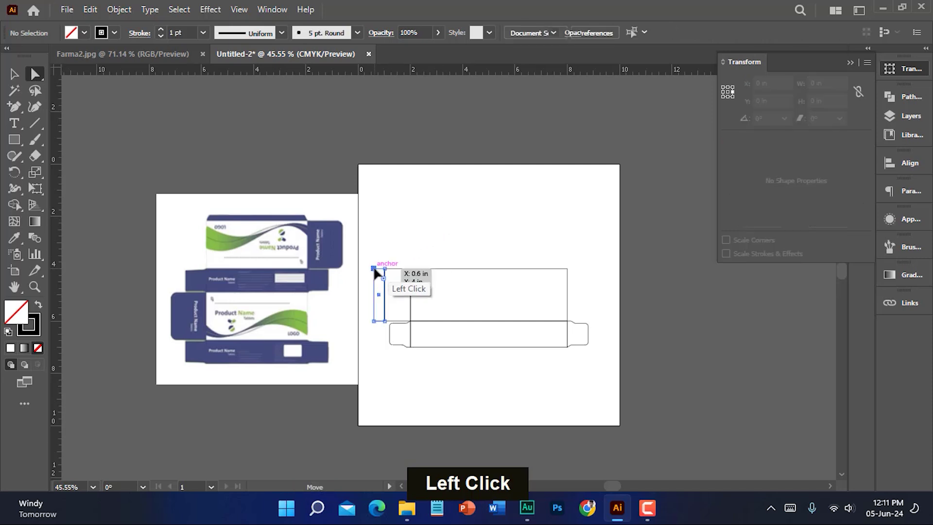
pyautogui.click(391, 333)
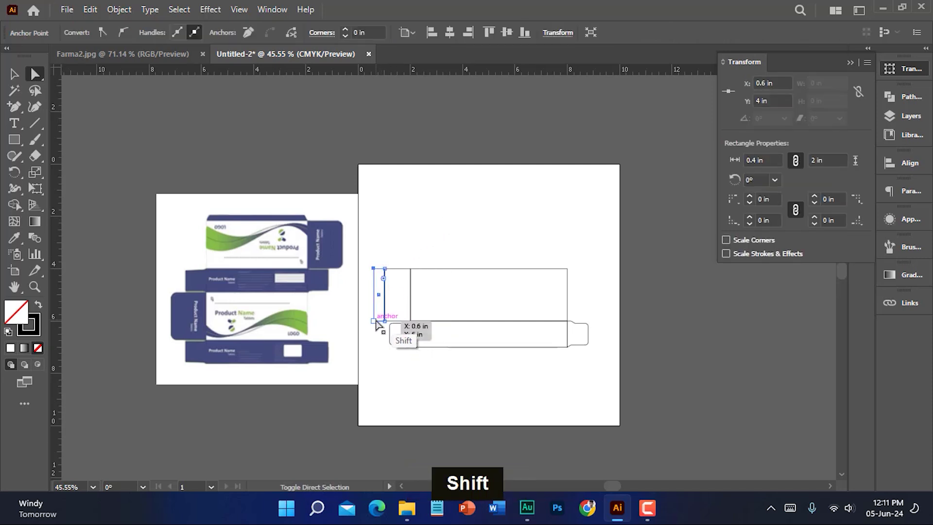
pyautogui.keyDown('shift'); pyautogui.click(384, 316); pyautogui.keyUp('shift')
pyautogui.moveTo(384, 313); pyautogui.dragTo(444, 302)
pyautogui.click(200, 167)
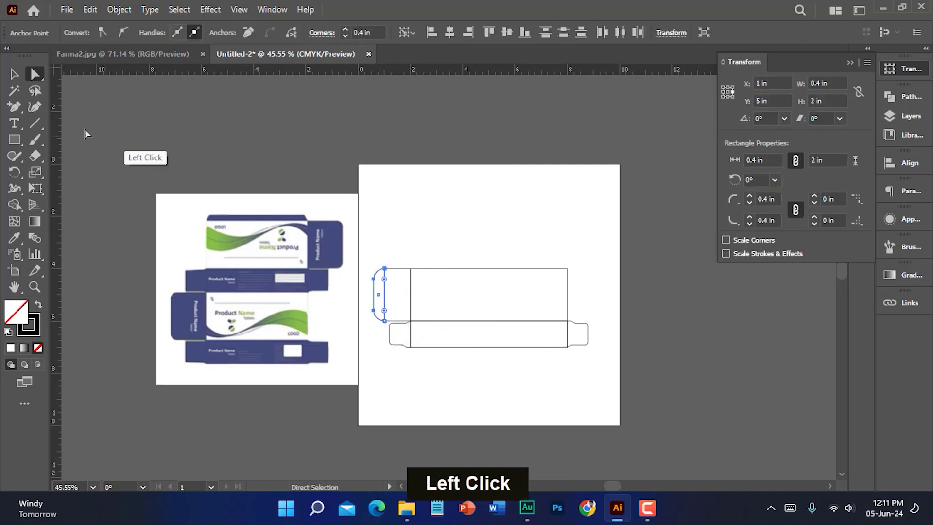
pyautogui.click(14, 73)
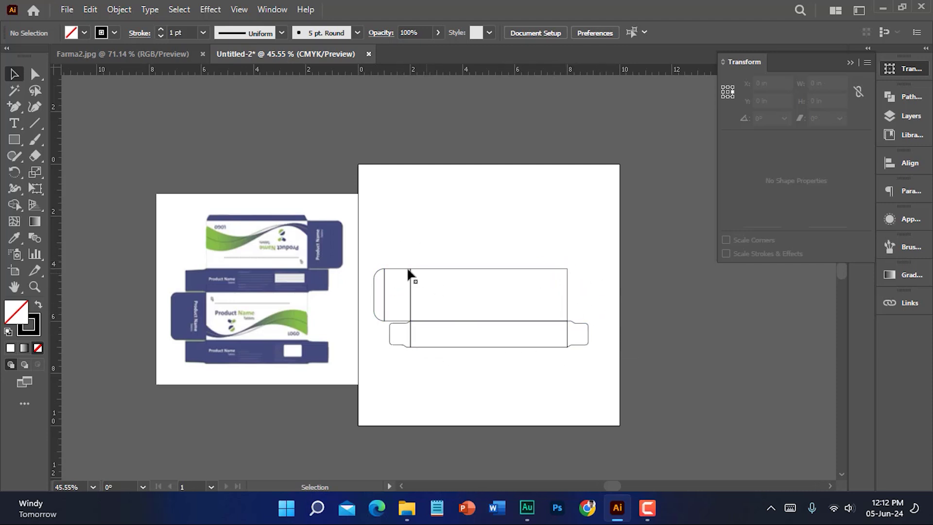
# Step: Set the keyboard increment to 3 in and duplicate all the panels and flaps one increment upward
pyautogui.moveTo(367, 247); pyautogui.dragTo(605, 372)
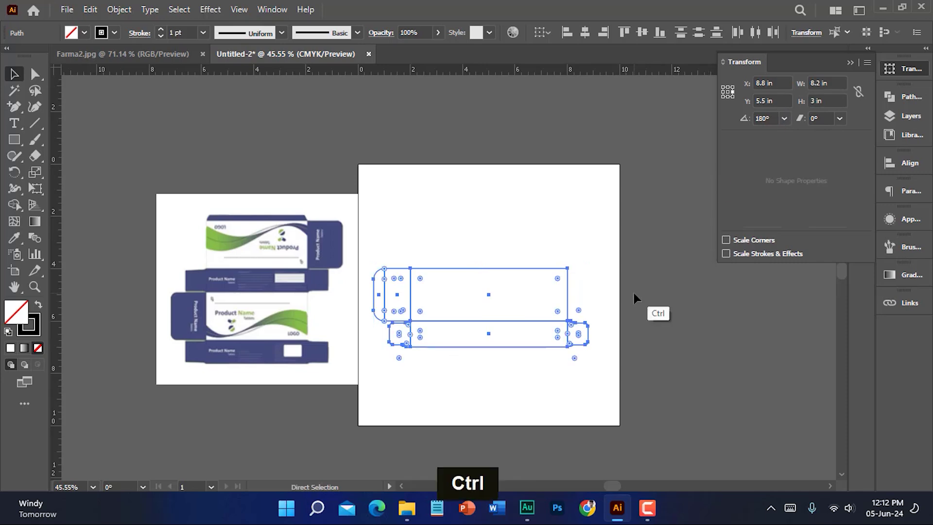
pyautogui.hotkey('ctrl', 'k')
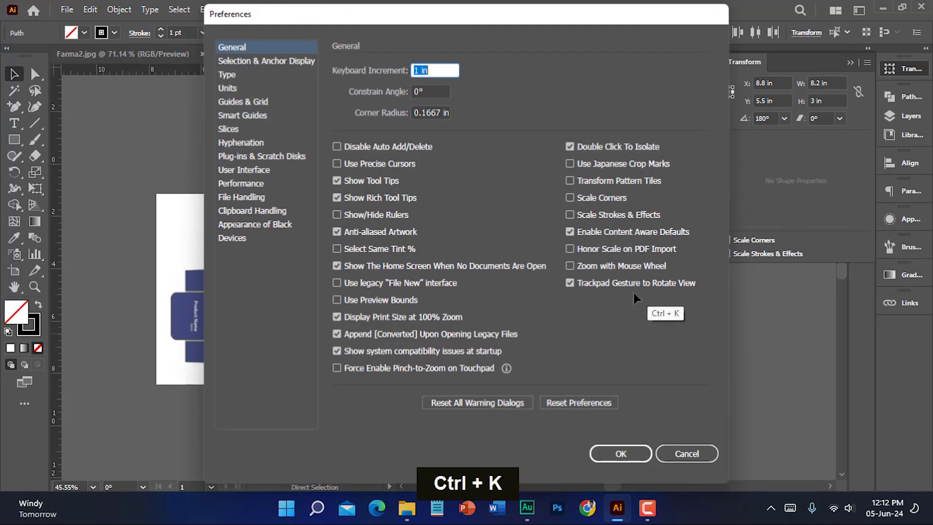
pyautogui.click(419, 72)
pyautogui.press('BackSpace')
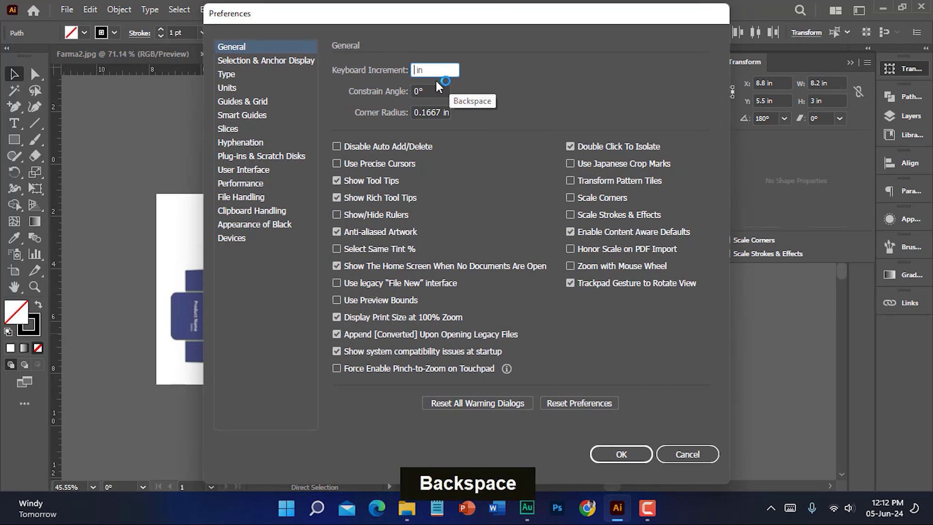
pyautogui.write('3')
pyautogui.press('Return')
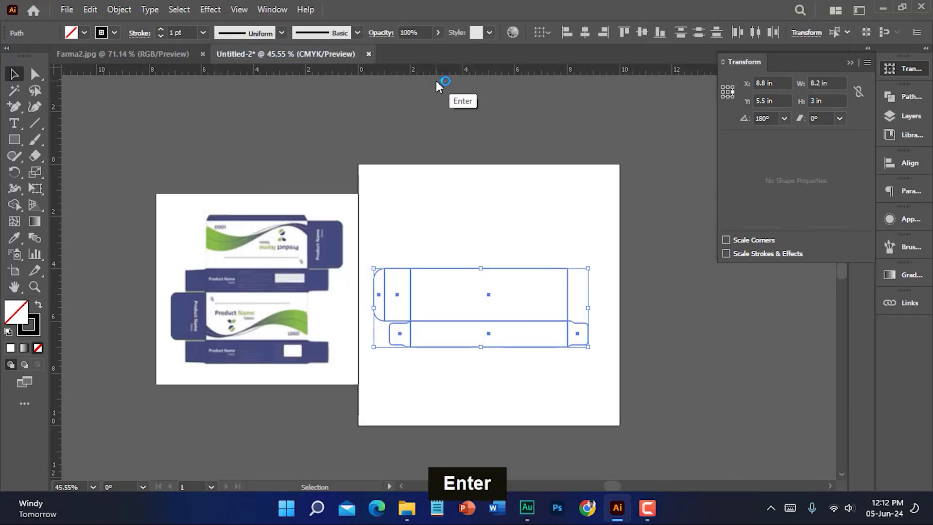
pyautogui.hotkey('ctrl', 'alt')
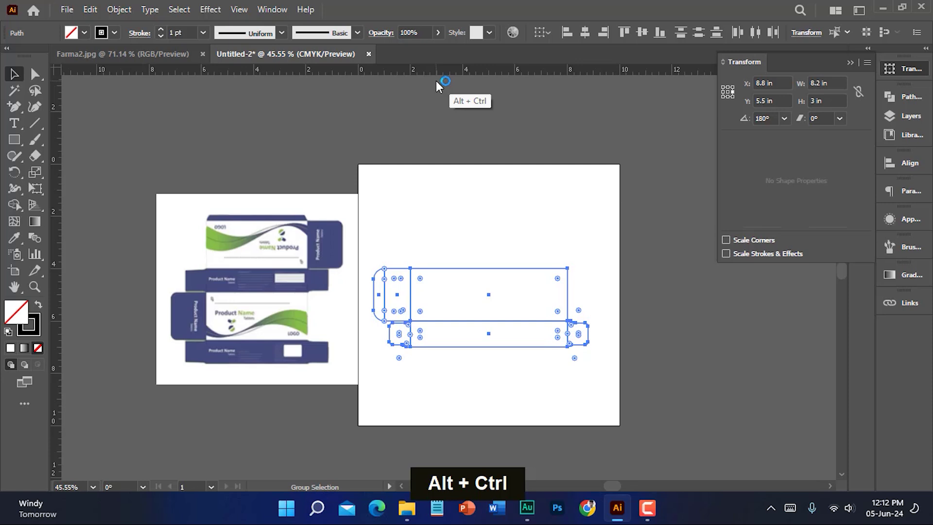
pyautogui.hotkey('ctrl', 'alt', 'Up')
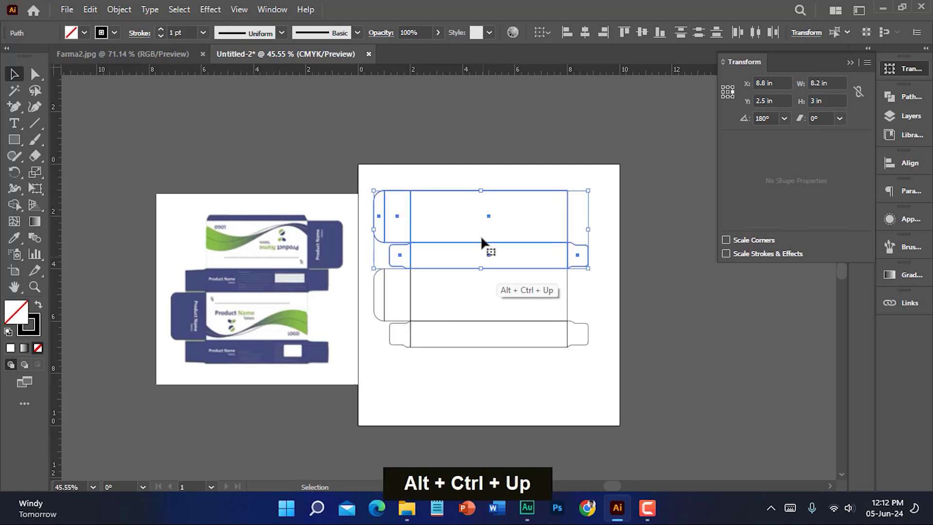
# Step: Reflect the upper copy across the vertical axis and move it right until its main panels align with the lower ones
pyautogui.rightClick(471, 208)
pyautogui.click(541, 414)
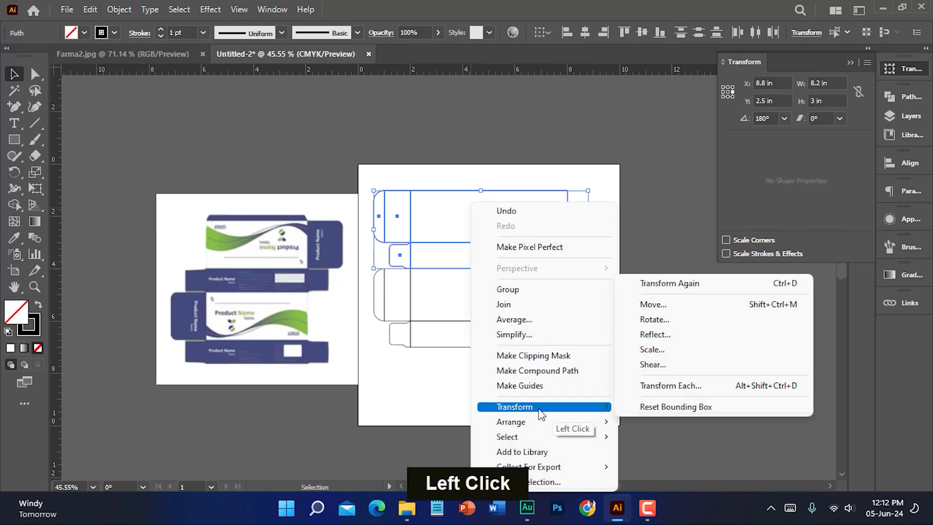
pyautogui.click(665, 336)
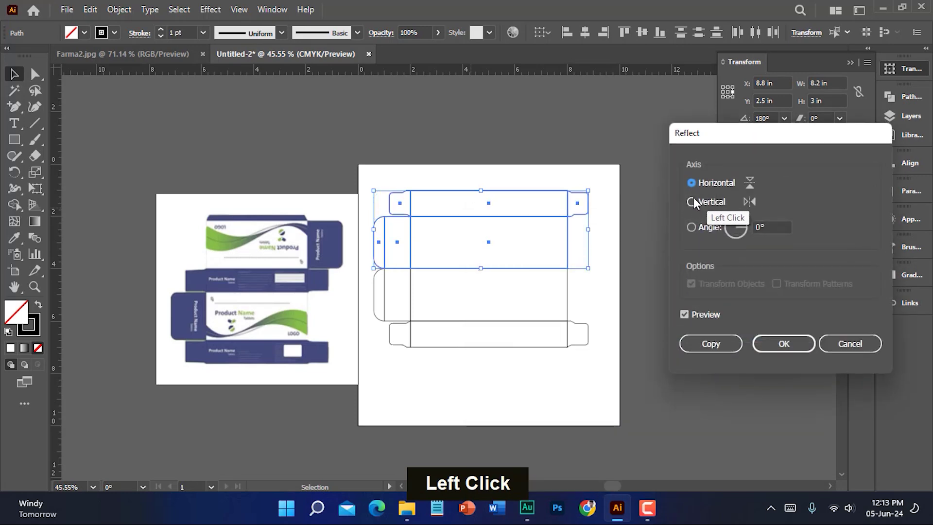
pyautogui.click(693, 199)
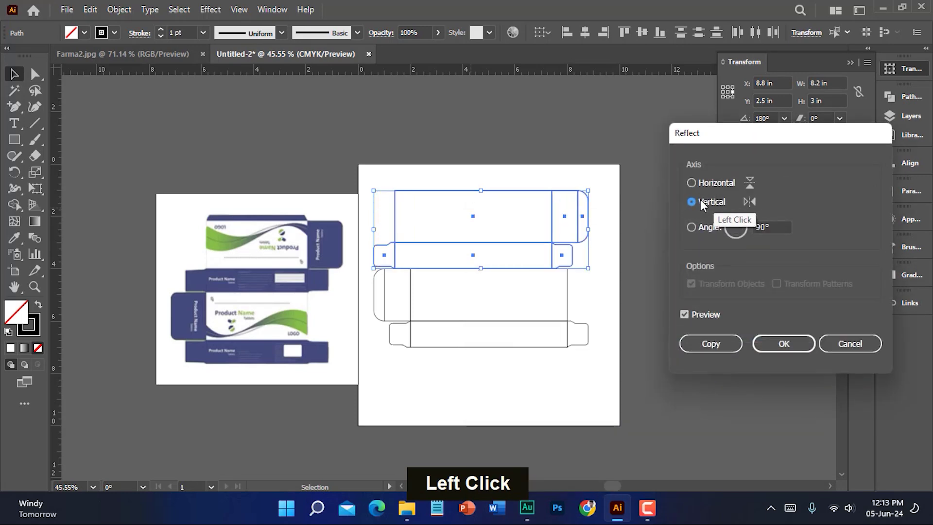
pyautogui.click(792, 348)
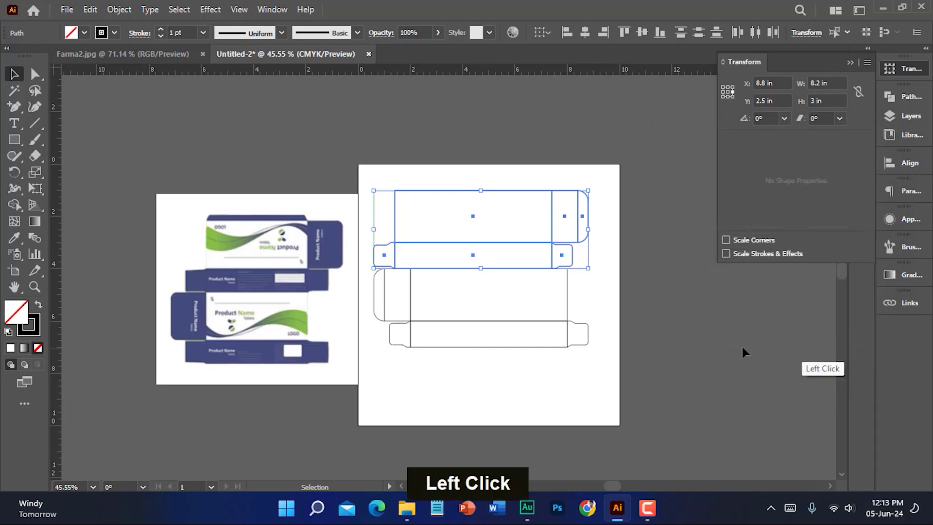
pyautogui.moveTo(517, 242); pyautogui.dragTo(532, 246)
pyautogui.press('shift')
# Step: Group all the panels and flaps, center the group vertically on the artboard, and deselect it
pyautogui.click(557, 414)
pyautogui.moveTo(557, 414); pyautogui.dragTo(601, 340)
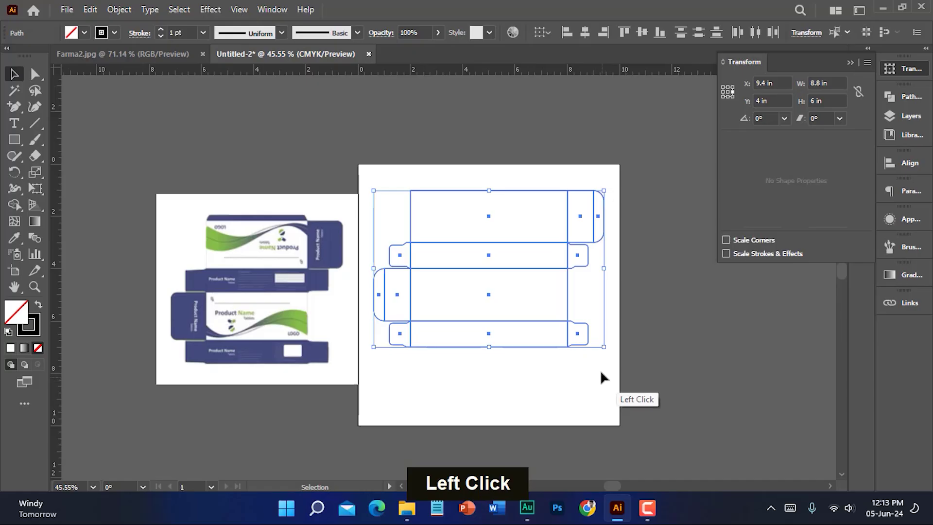
pyautogui.hotkey('ctrl', 'g')
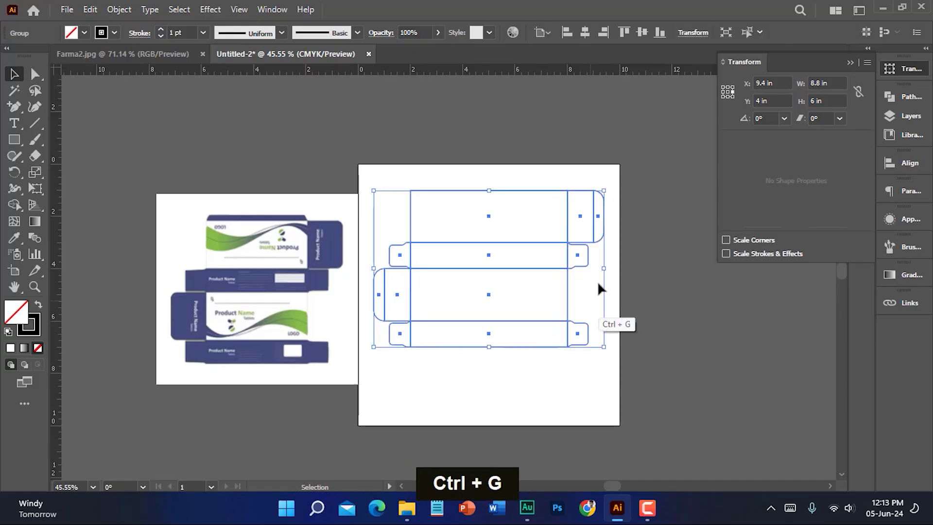
pyautogui.click(641, 32)
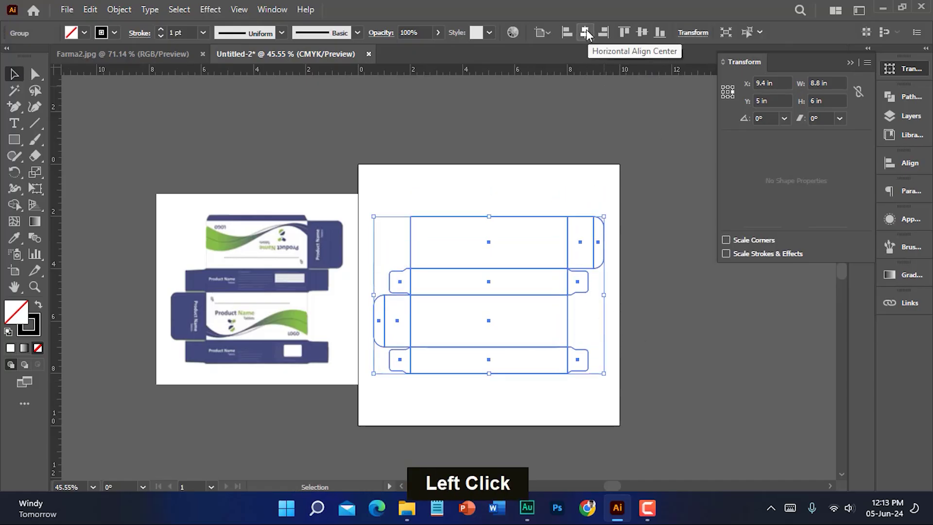
pyautogui.click(622, 324)
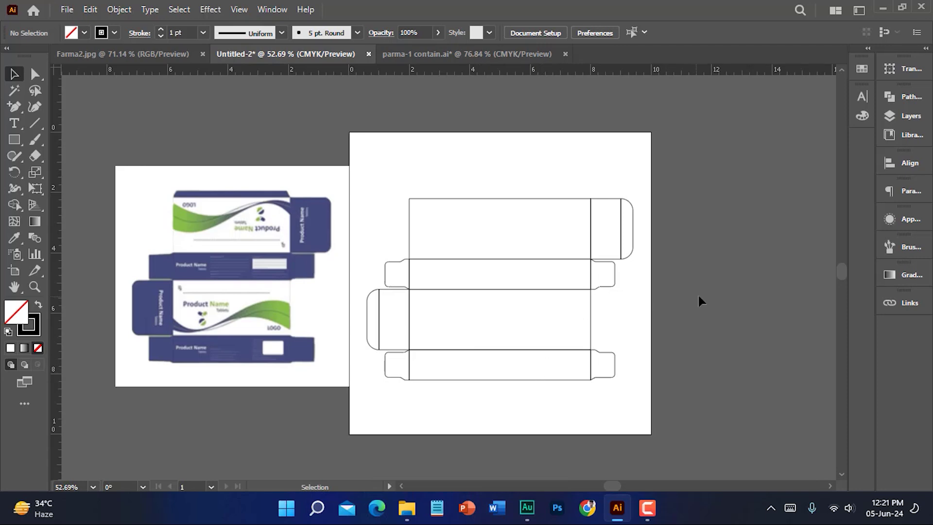
# Step: Set the keyboard increment to 2 in and duplicate the uppermost main panel one increment upward
pyautogui.click(582, 291)
pyautogui.click(523, 199)
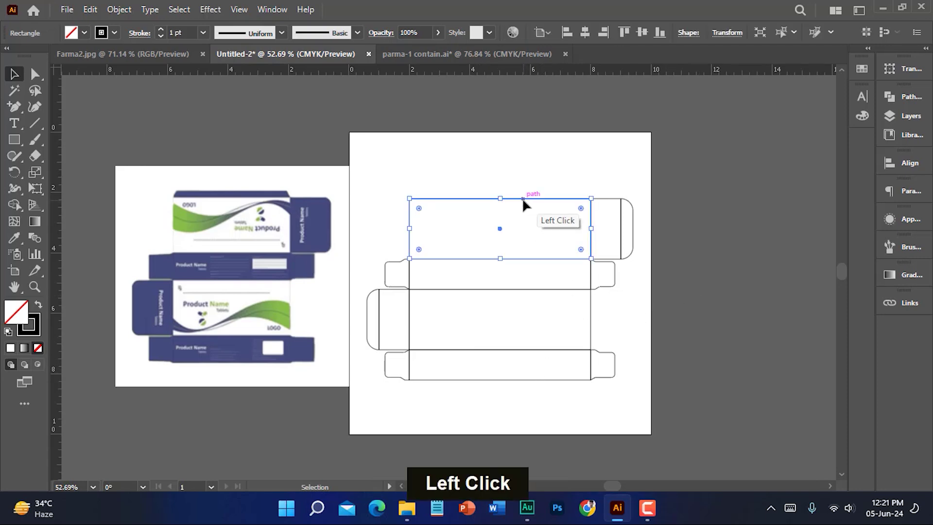
pyautogui.hotkey('ctrl', 'k')
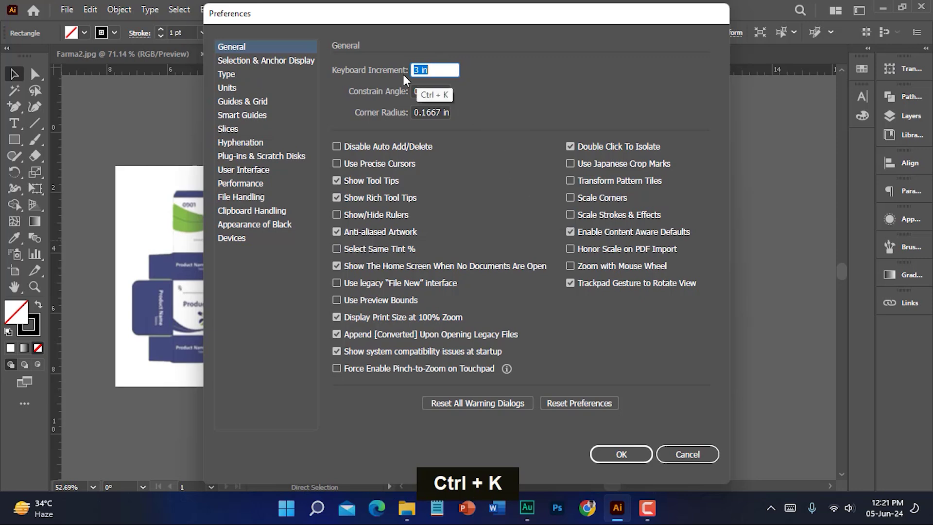
pyautogui.click(417, 71)
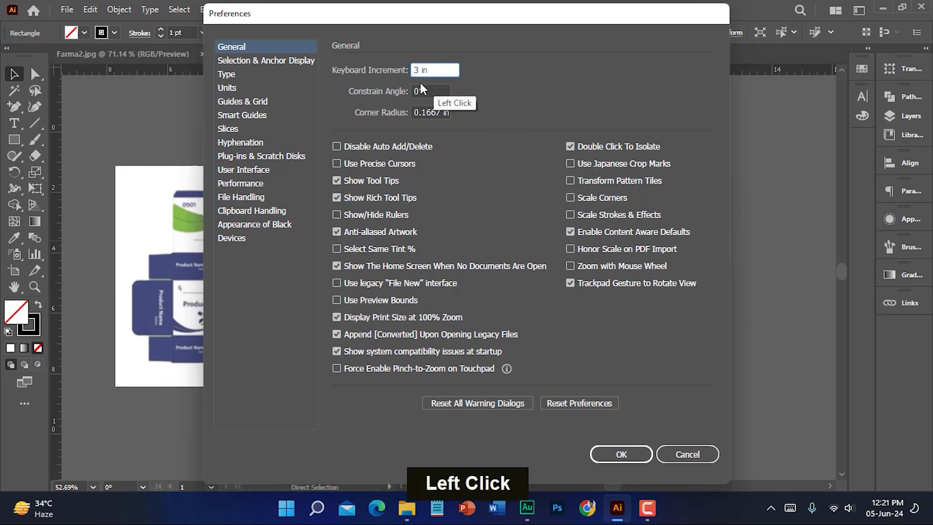
pyautogui.press('BackSpace')
pyautogui.write('2')
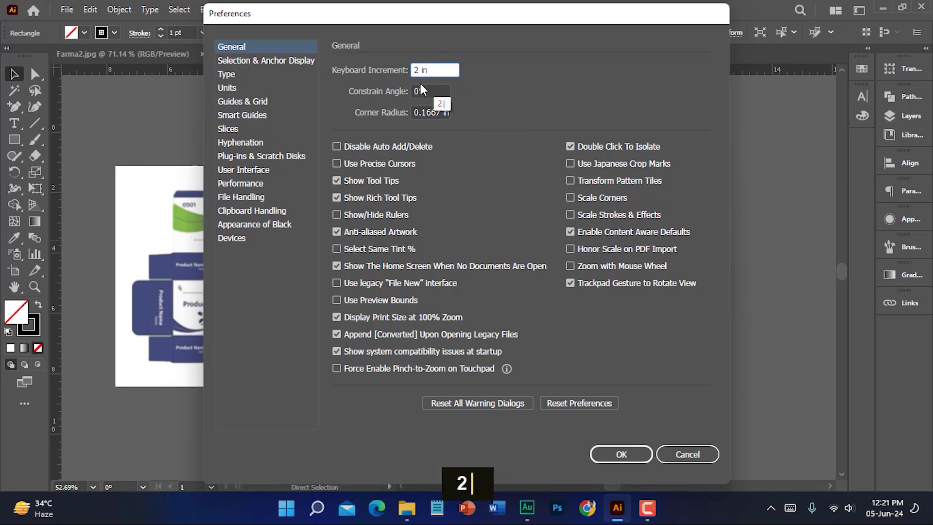
pyautogui.click(627, 453)
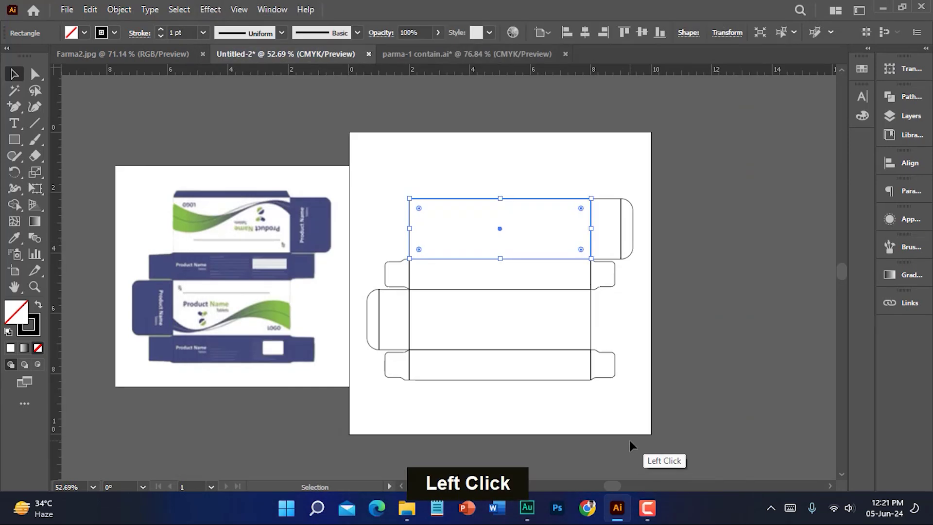
pyautogui.press('ctrl')
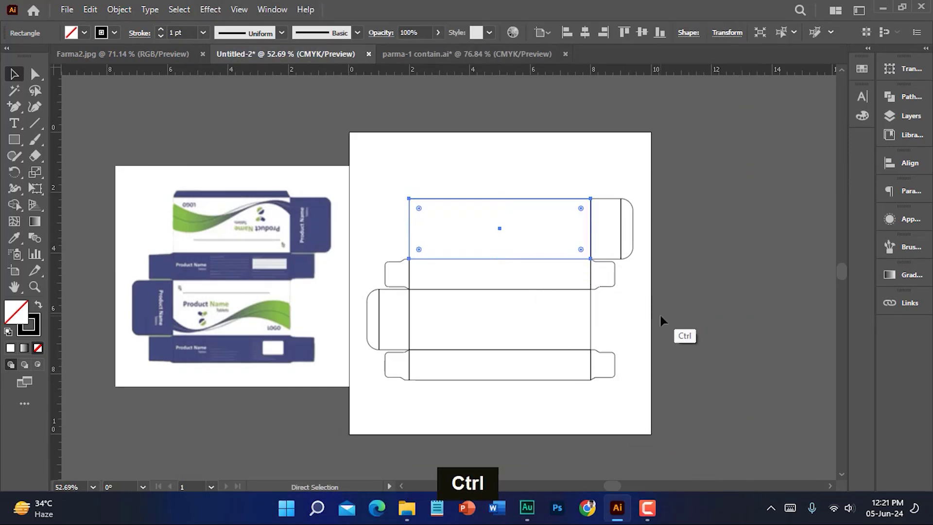
pyautogui.hotkey('ctrl', 'alt')
pyautogui.hotkey('ctrl', 'alt', 'Up')
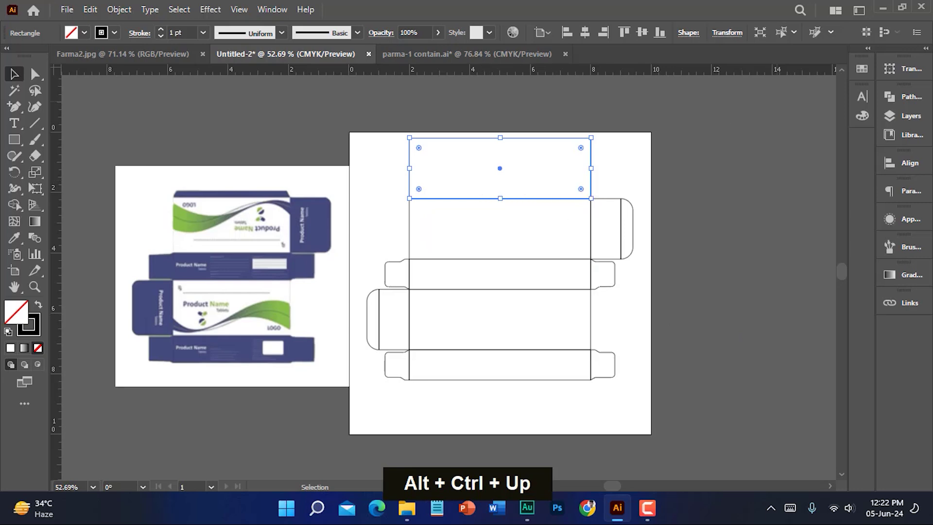
# Step: Set the duplicated panel's height to 0.4 in, using the bottom-center reference point so it stays attached to the panel below
pyautogui.click(895, 69)
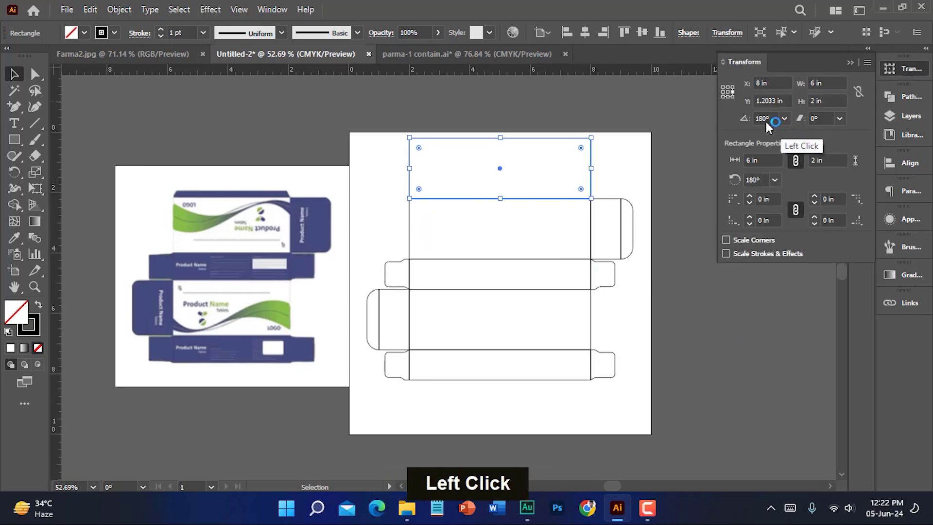
pyautogui.click(728, 99)
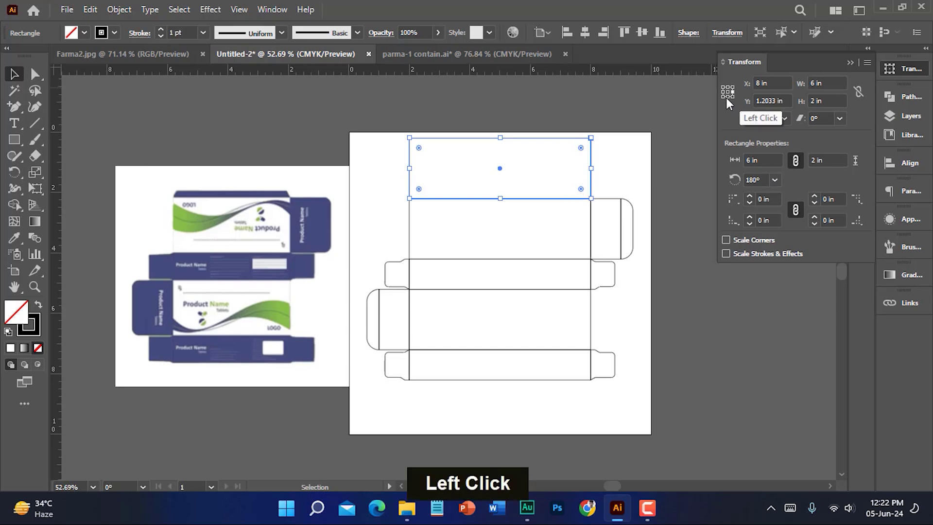
pyautogui.click(727, 98)
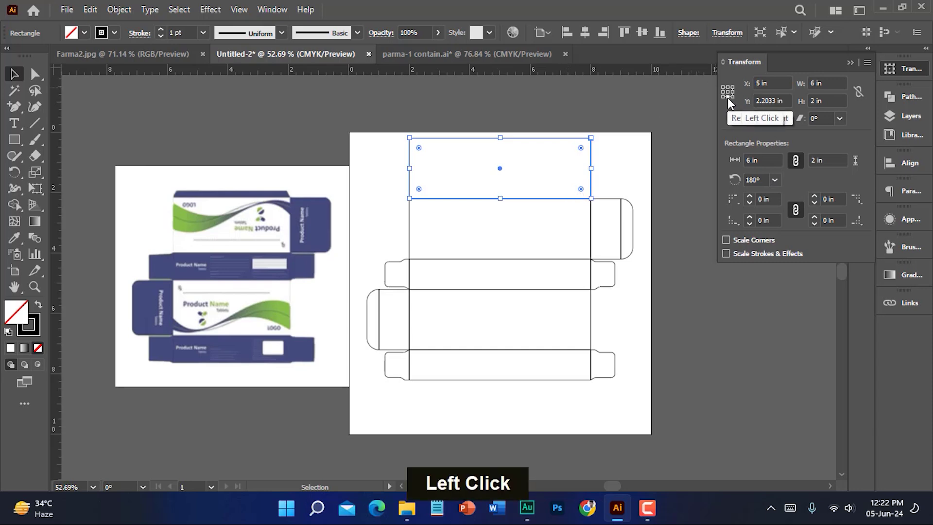
pyautogui.click(810, 100)
pyautogui.press('BackSpace')
pyautogui.write('.')
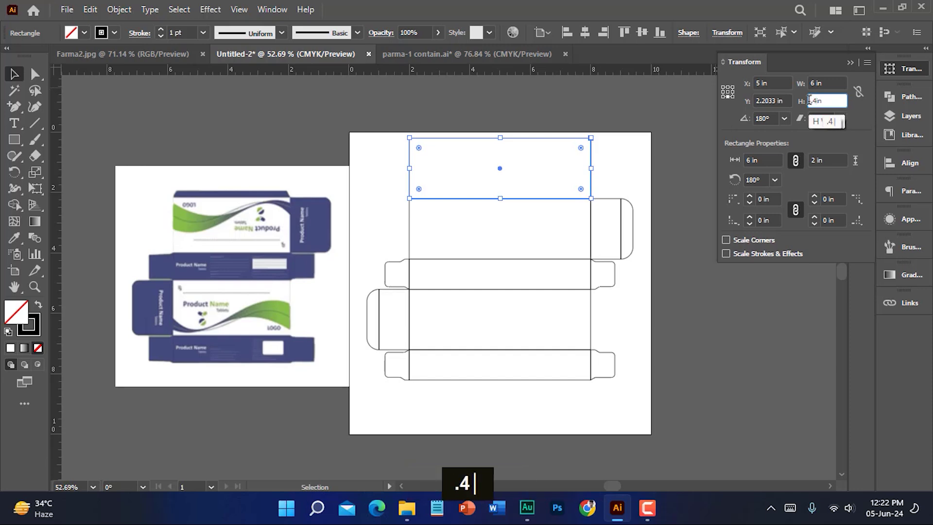
pyautogui.write('4')
pyautogui.press('Return')
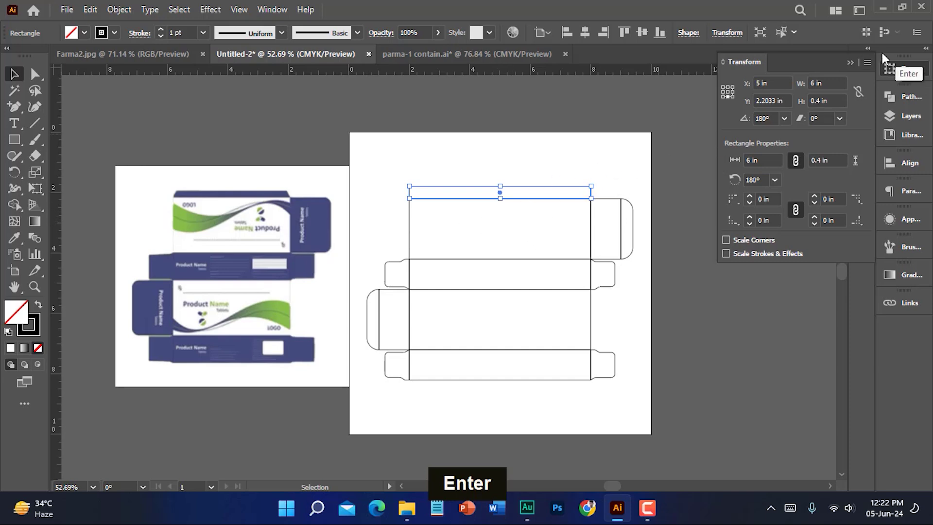
pyautogui.click(850, 59)
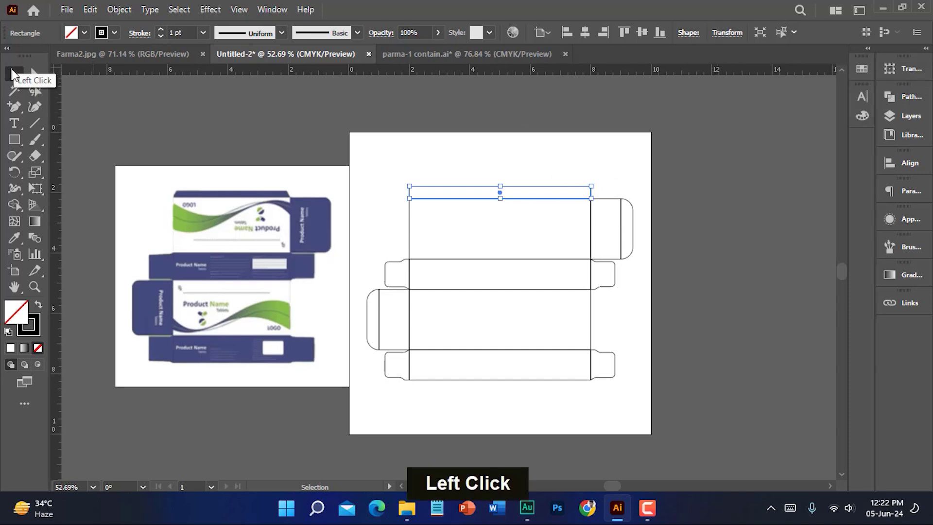
# Step: Taper the thin glue flap above the upper main panel by moving its two upper corners inward about 0.17 in each, and deselect it
pyautogui.click(32, 73)
pyautogui.click(343, 163)
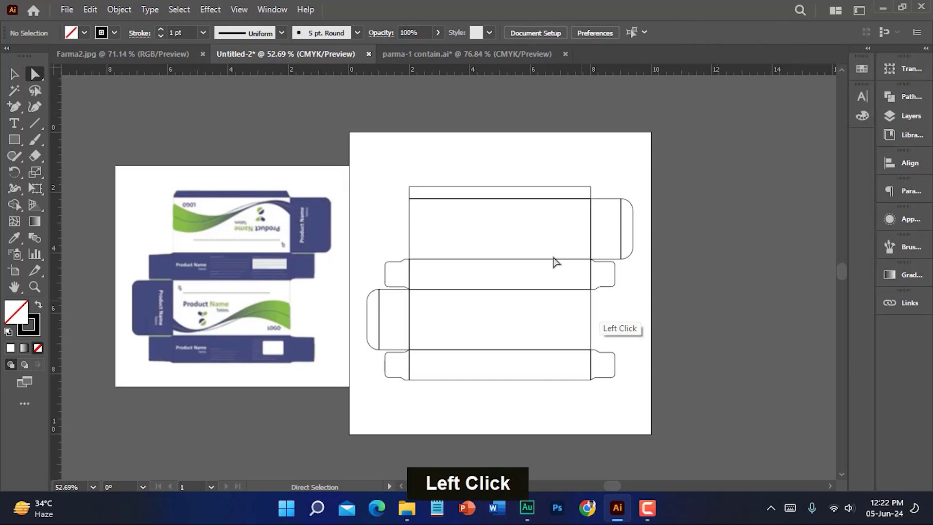
pyautogui.keyDown('ctrl'); pyautogui.click(559, 208); pyautogui.keyUp('ctrl')
pyautogui.keyDown('ctrl'); pyautogui.click(523, 197); pyautogui.keyUp('ctrl')
pyautogui.keyDown('ctrl'); pyautogui.click(428, 204); pyautogui.keyUp('ctrl')
pyautogui.keyDown('ctrl'); pyautogui.click(510, 250); pyautogui.keyUp('ctrl')
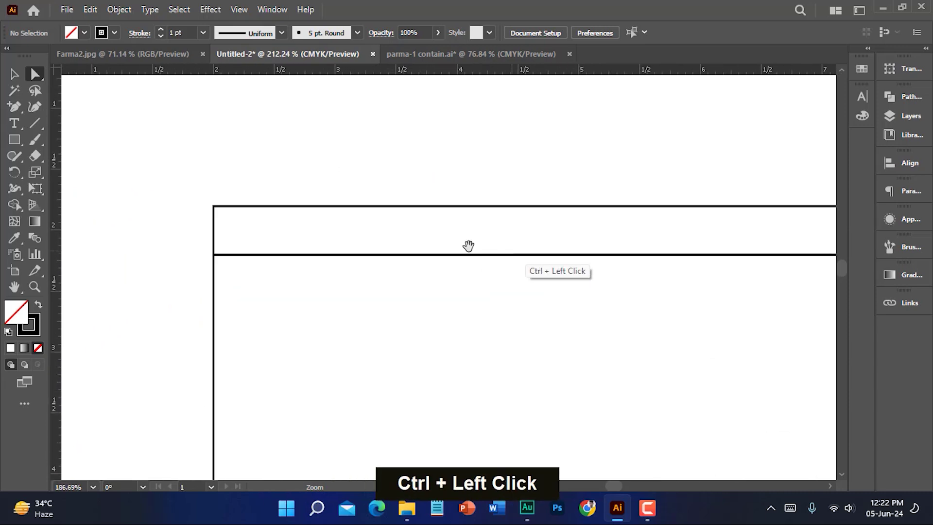
pyautogui.scroll(1, 334, 276)
pyautogui.press('space')
pyautogui.hotkey('ctrl', 'z')
pyautogui.moveTo(155, 260); pyautogui.dragTo(168, 258)
pyautogui.moveTo(780, 259)
pyautogui.mouseDown()
pyautogui.moveTo(755, 262)
pyautogui.moveTo(762, 263)
pyautogui.mouseUp()
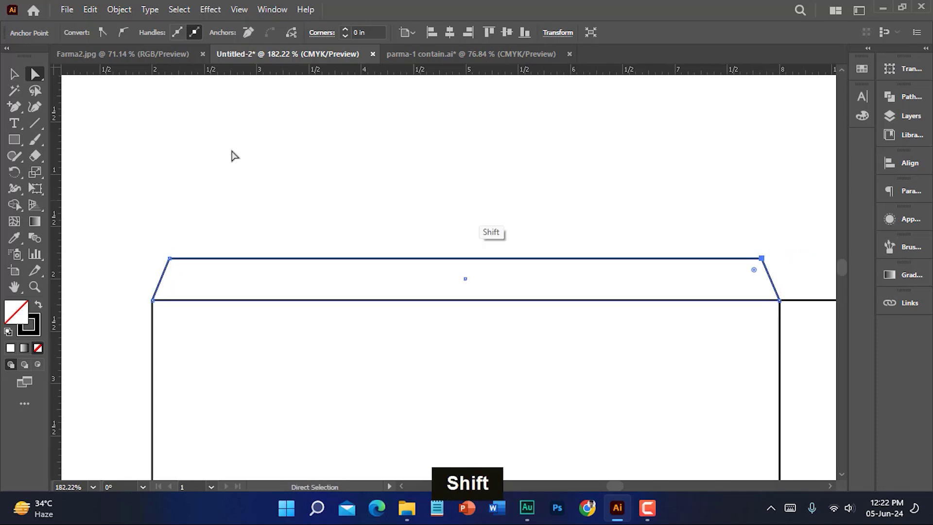
pyautogui.click(15, 74)
pyautogui.keyDown('ctrl'); pyautogui.click(620, 298); pyautogui.keyUp('ctrl')
pyautogui.keyDown('ctrl'); pyautogui.click(619, 298); pyautogui.keyUp('ctrl')
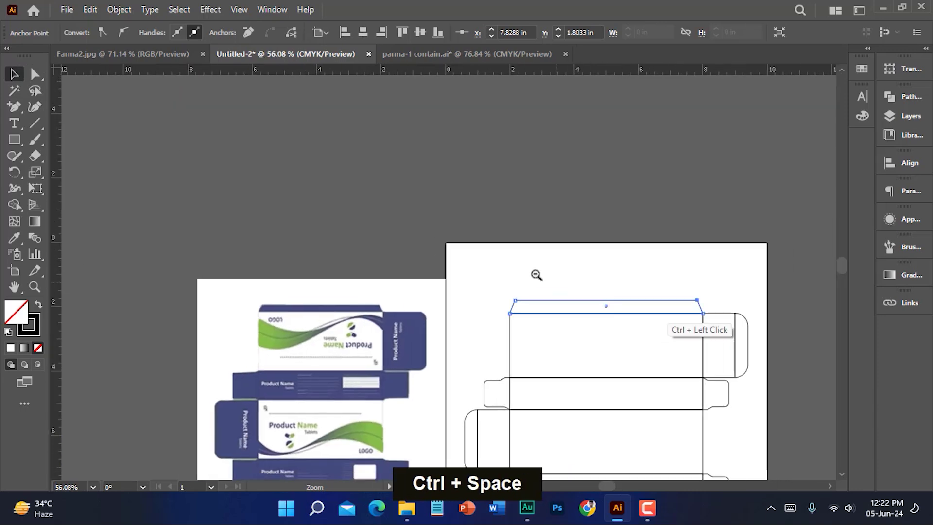
pyautogui.keyDown('ctrl'); pyautogui.click(554, 277); pyautogui.keyUp('ctrl')
pyautogui.click(508, 235)
# Step: Select all the box panels and flaps, apply the Pathfinder Divide operation to them, and deselect the result
pyautogui.scroll(-3, 584, 302)
pyautogui.keyDown('ctrl'); pyautogui.click(652, 325); pyautogui.keyUp('ctrl')
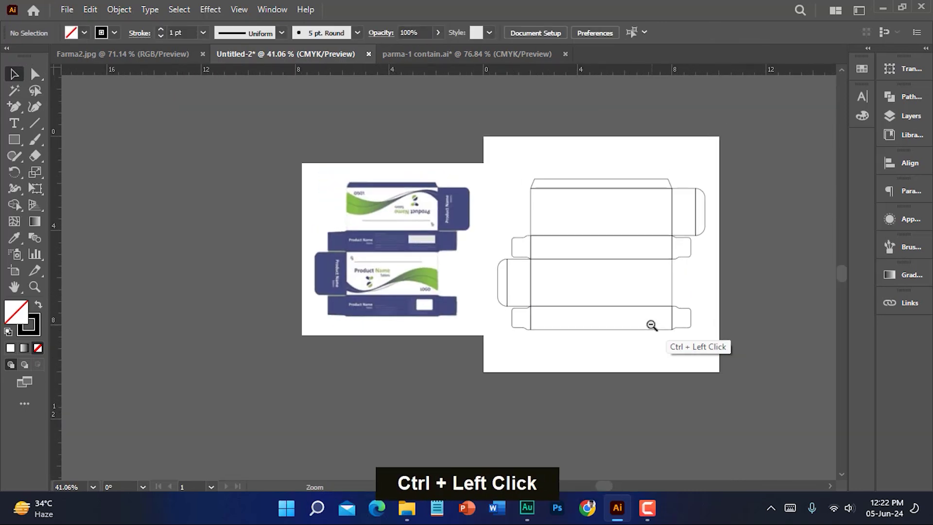
pyautogui.click(507, 157)
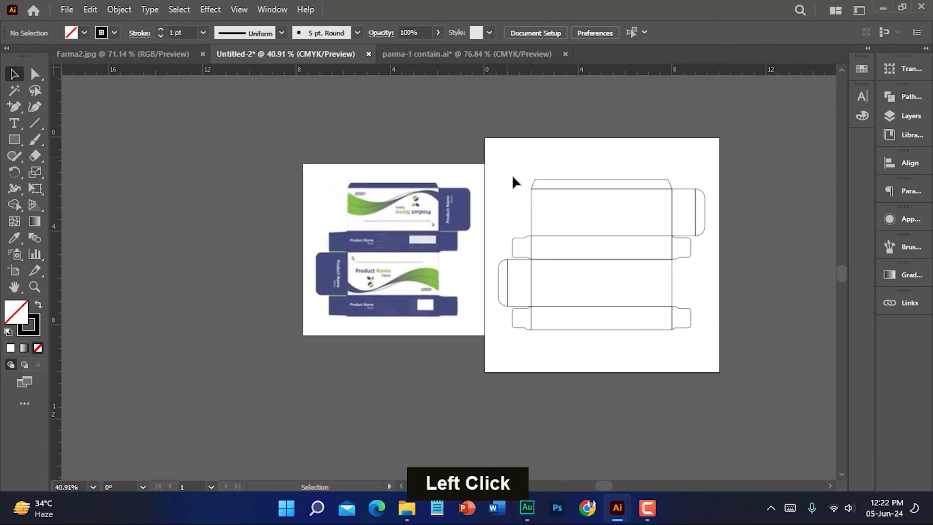
pyautogui.moveTo(559, 263); pyautogui.dragTo(709, 355)
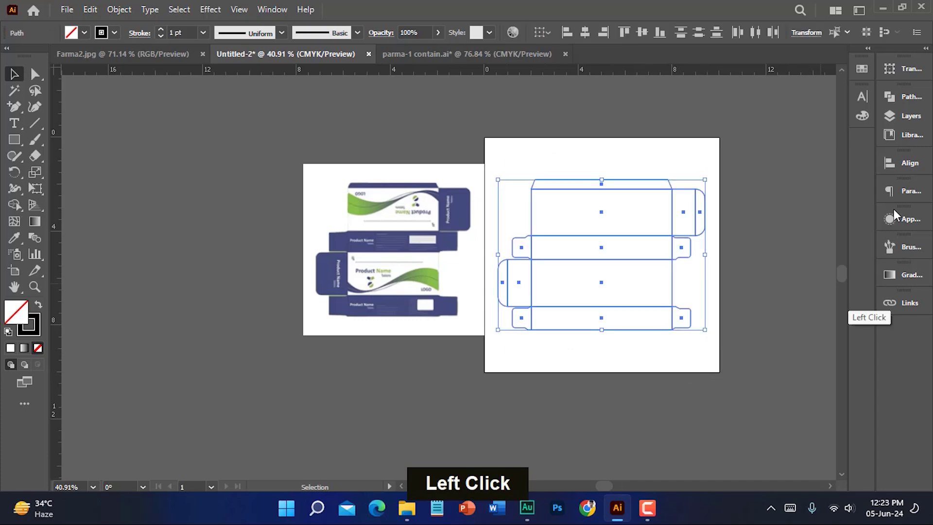
pyautogui.click(904, 98)
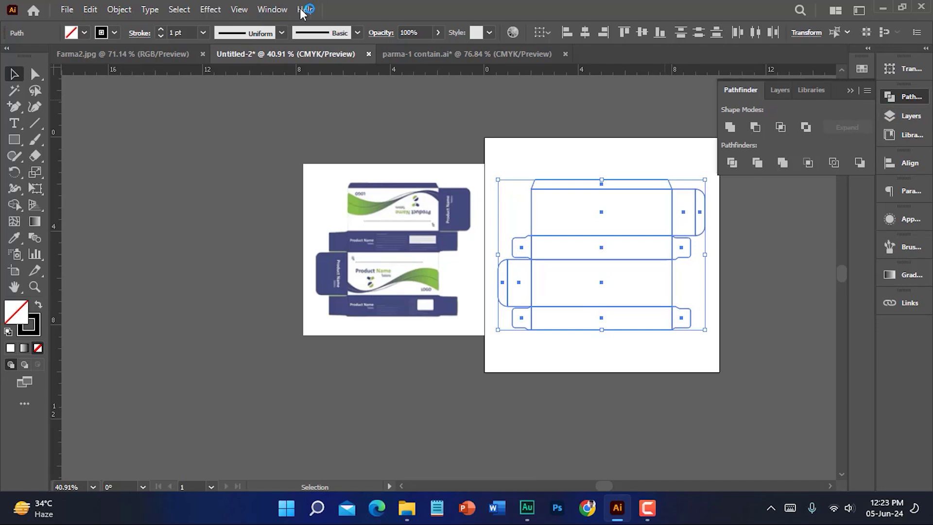
pyautogui.click(280, 10)
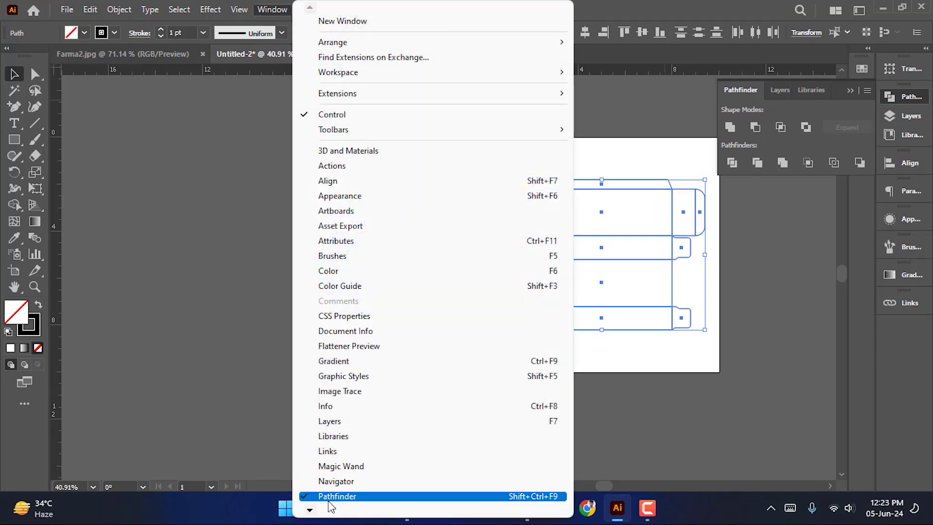
pyautogui.click(827, 93)
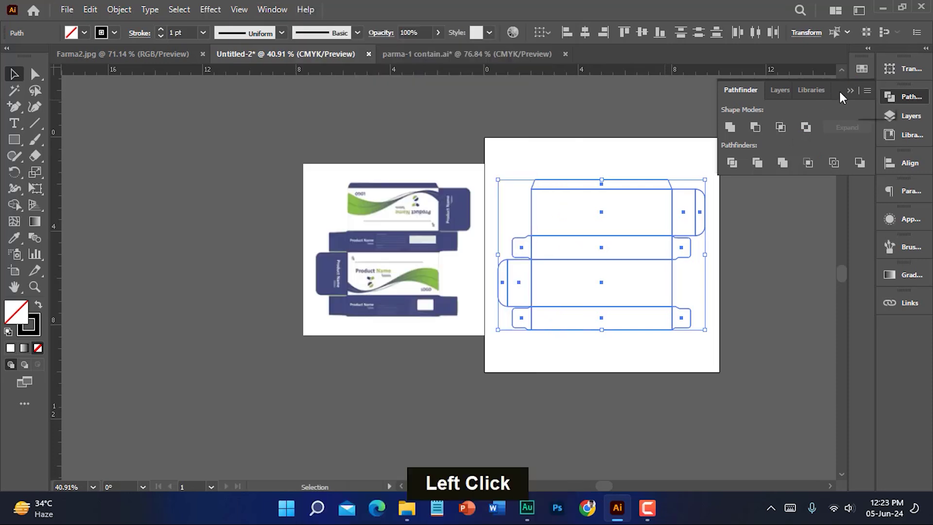
pyautogui.click(731, 163)
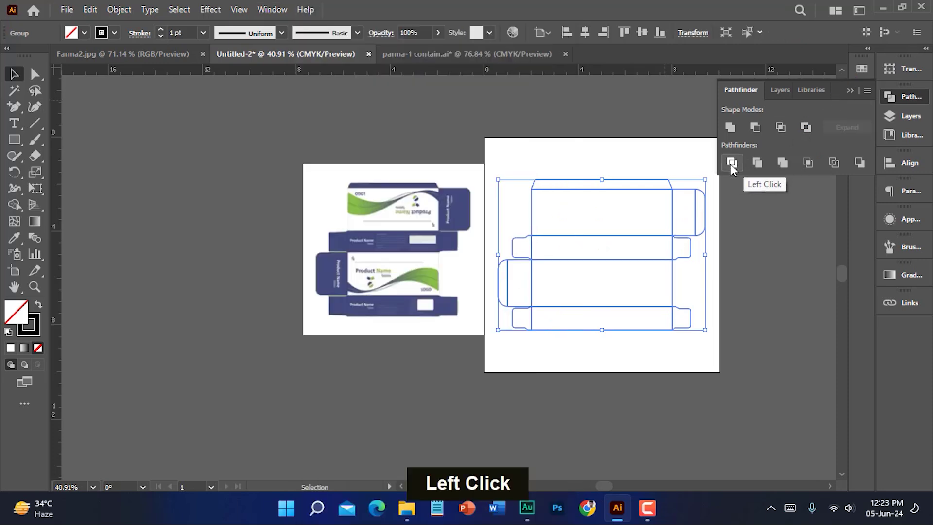
pyautogui.click(742, 274)
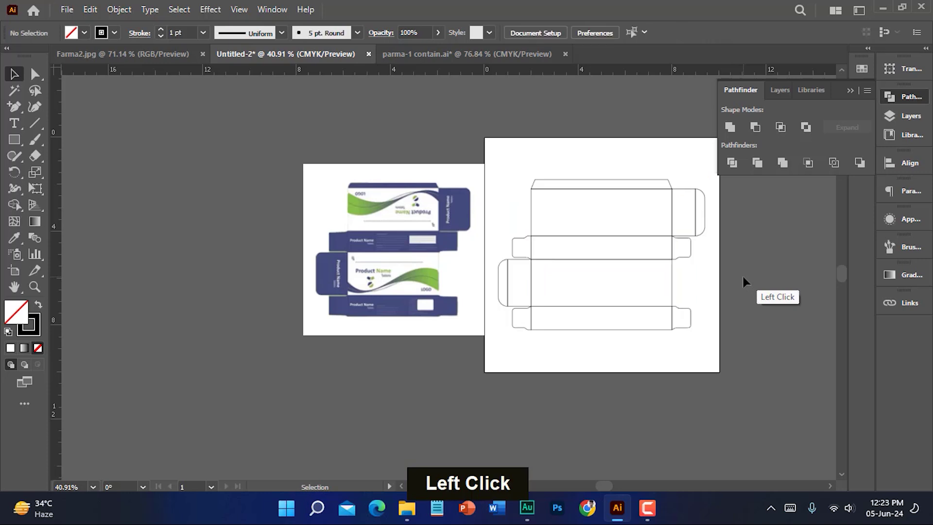
# Step: Copy the divided box group and unite the original into a single outer outline
pyautogui.click(683, 243)
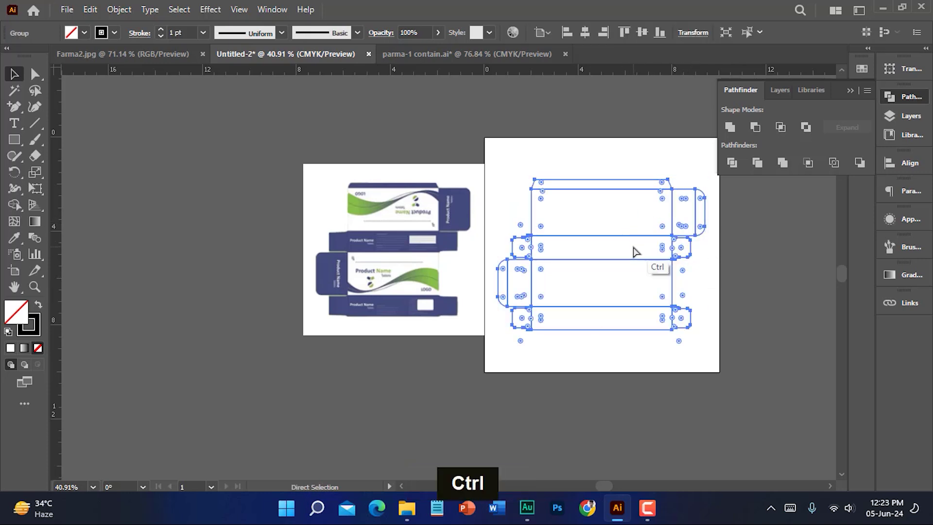
pyautogui.hotkey('ctrl', 'c')
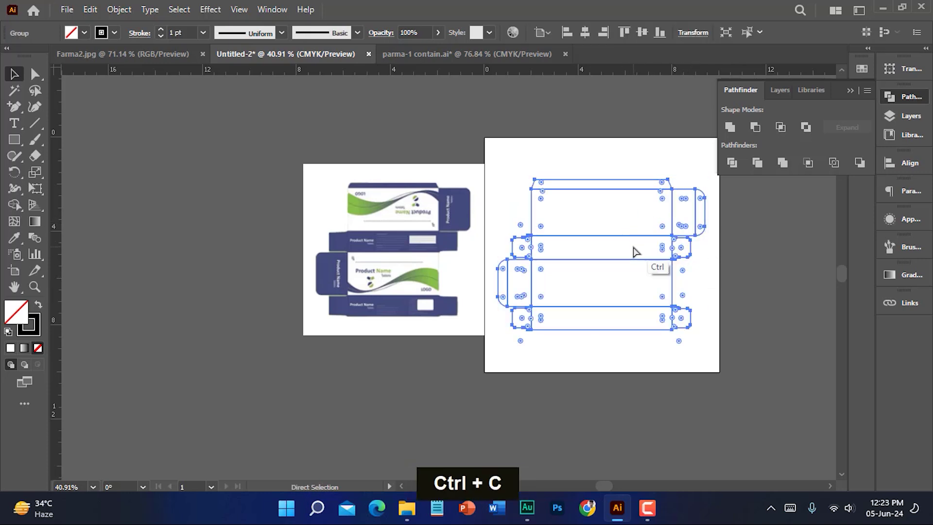
pyautogui.click(731, 127)
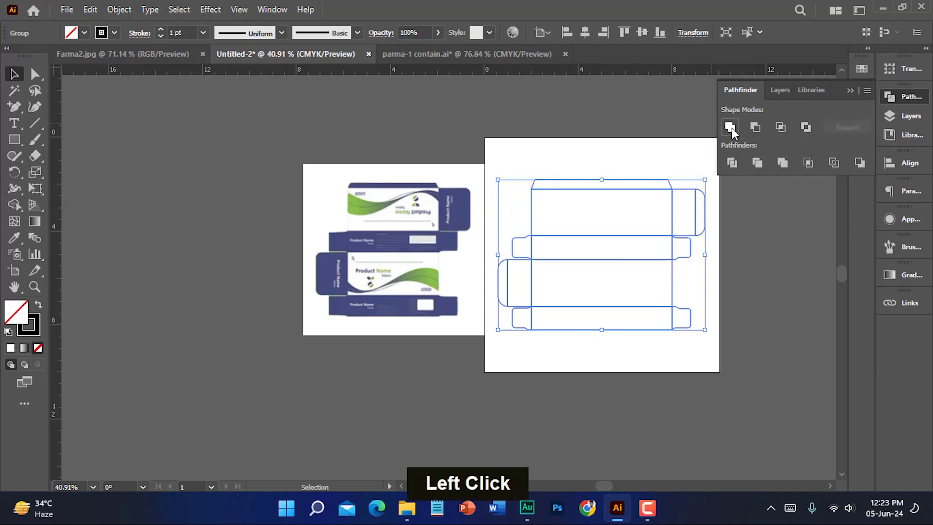
pyautogui.click(847, 91)
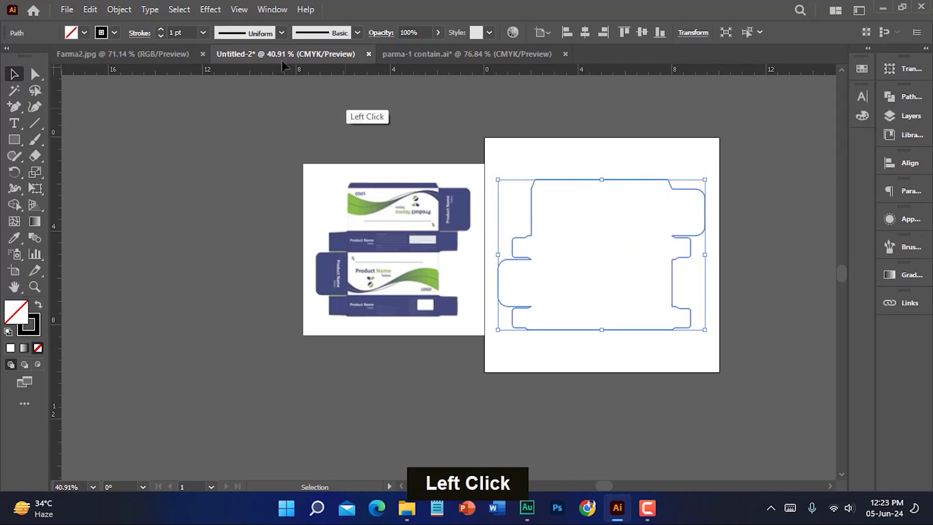
# Step: Offset the united box outline outward by 0.125 in with round joins
pyautogui.click(120, 9)
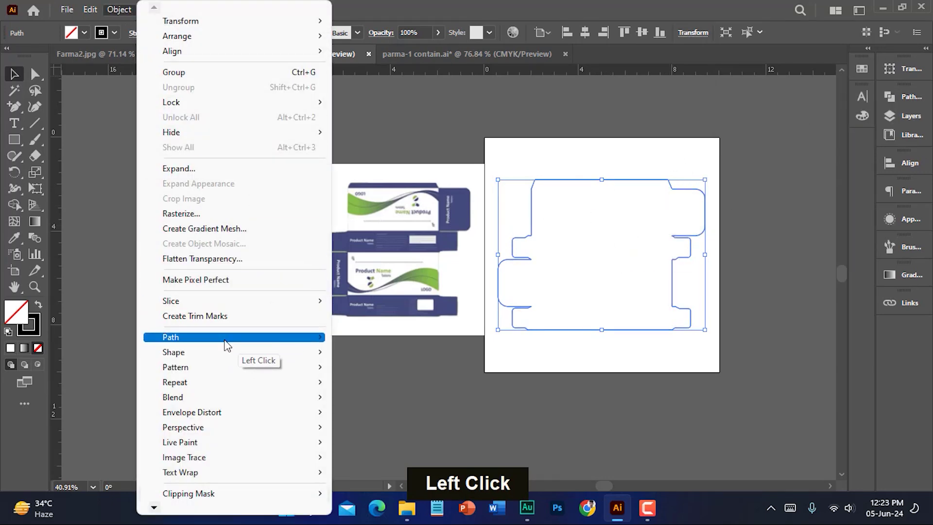
pyautogui.moveTo(240, 343)
pyautogui.click(408, 389)
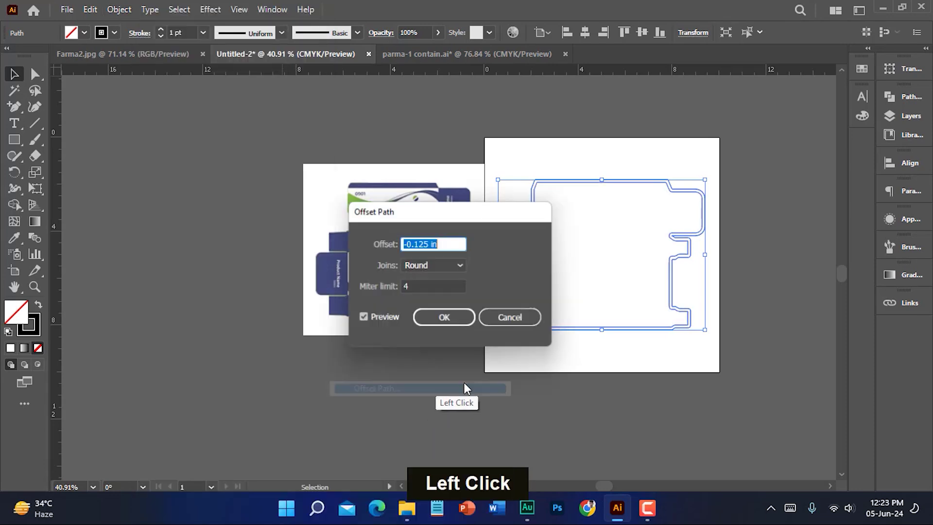
pyautogui.click(407, 243)
pyautogui.click(415, 272)
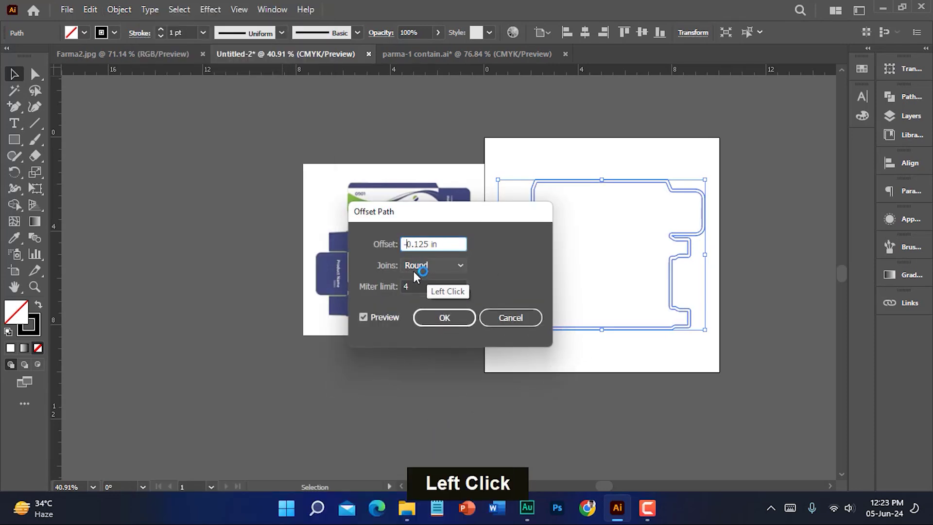
pyautogui.press('BackSpace')
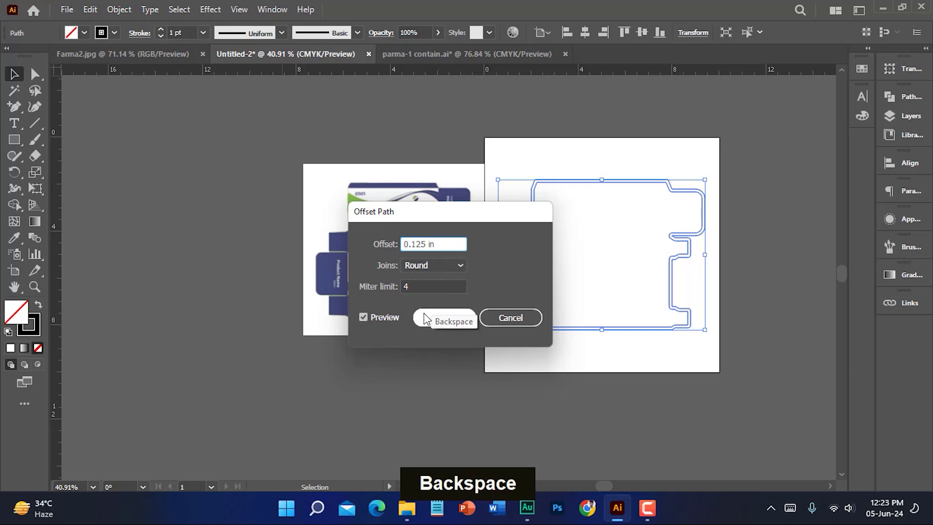
pyautogui.click(442, 318)
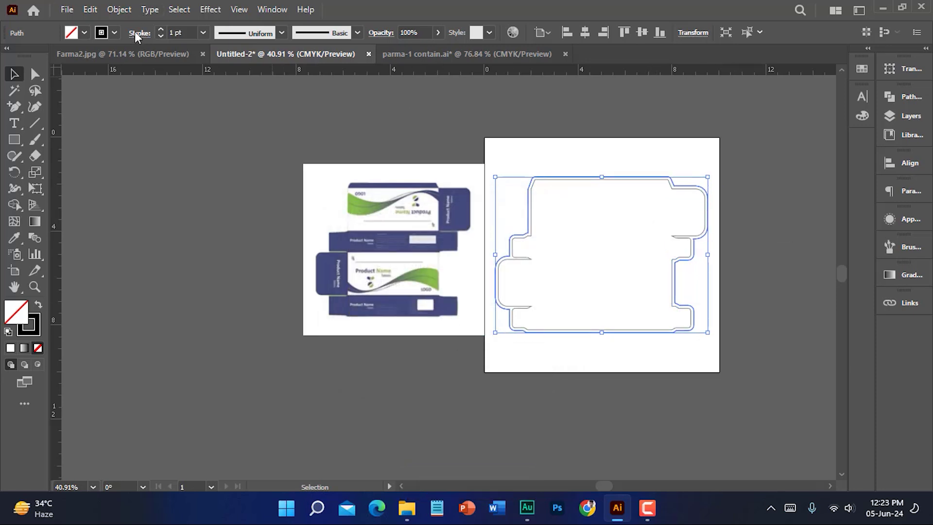
# Step: Fill the outer 0.125 in bleed outline with the lightest grey swatch and deselect it
pyautogui.click(86, 33)
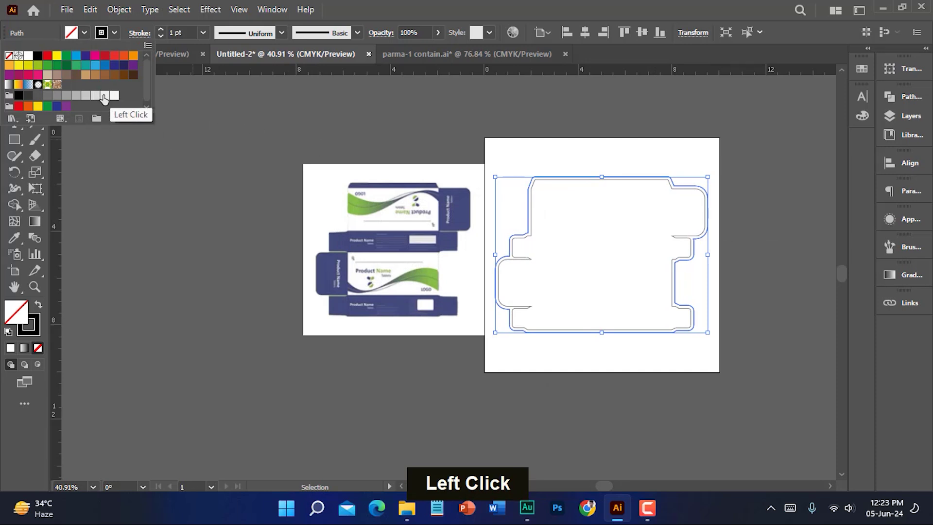
pyautogui.click(114, 97)
pyautogui.click(690, 276)
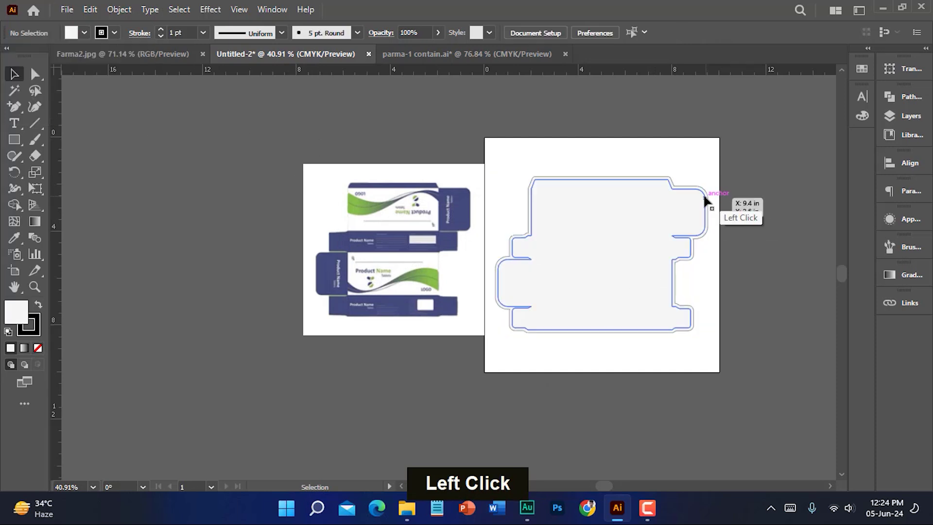
# Step: Lock the inner united box outline
pyautogui.click(704, 197)
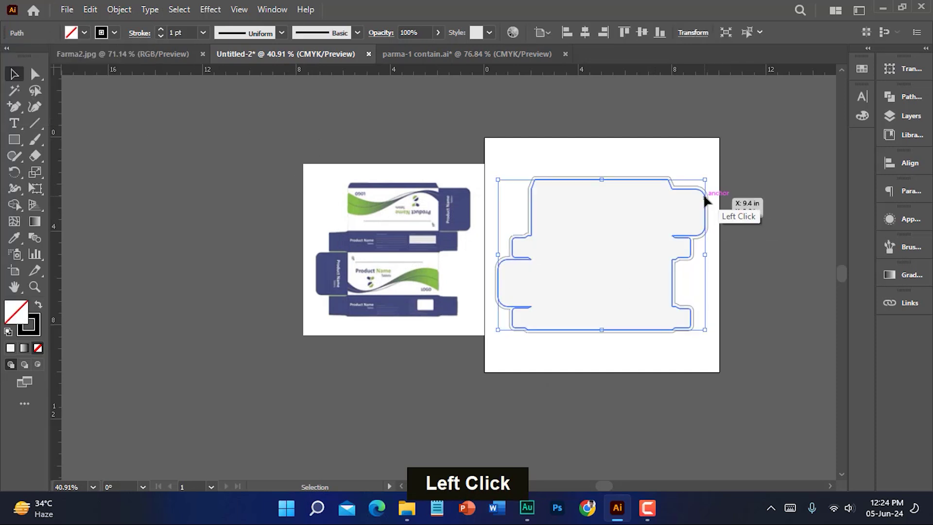
pyautogui.press('ctrl')
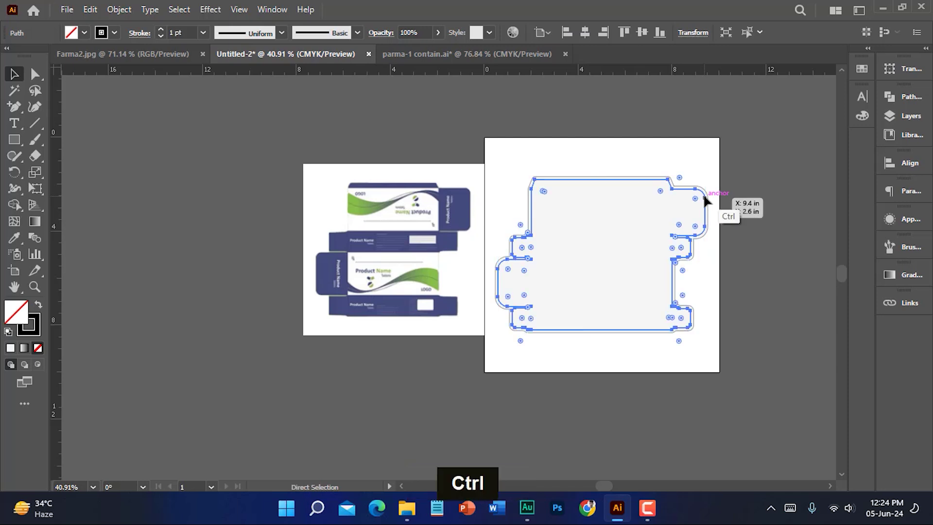
pyautogui.hotkey('ctrl', '2')
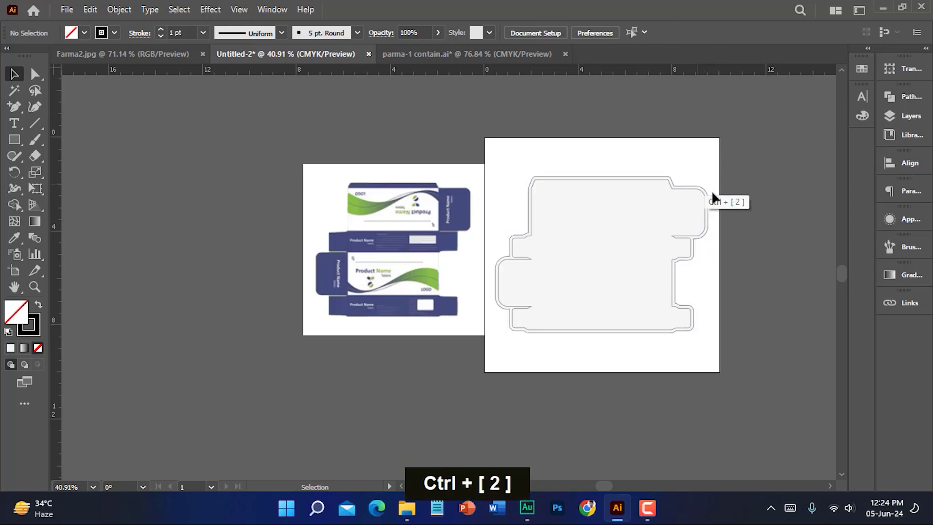
pyautogui.click(759, 226)
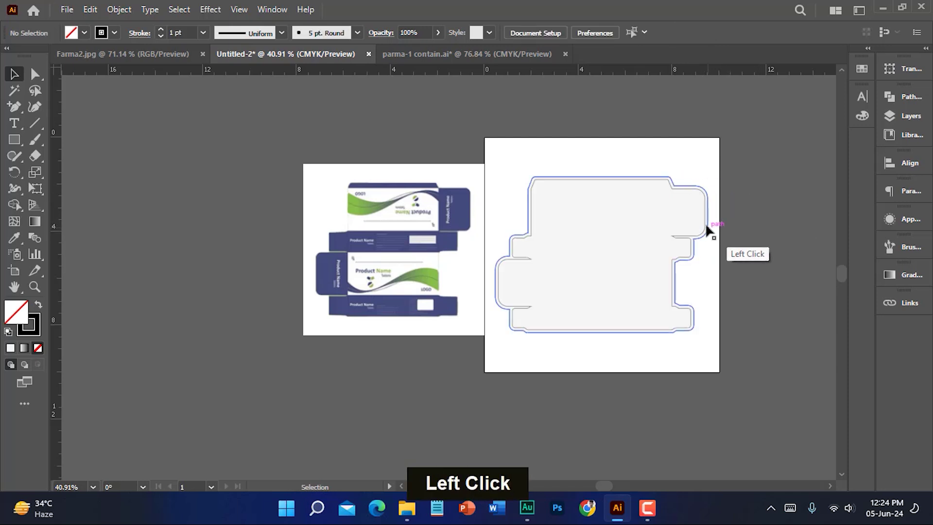
# Step: Paste the copied box panels in front at their original position and offset their paths by -0.125 in with round joins
pyautogui.press('ctrl')
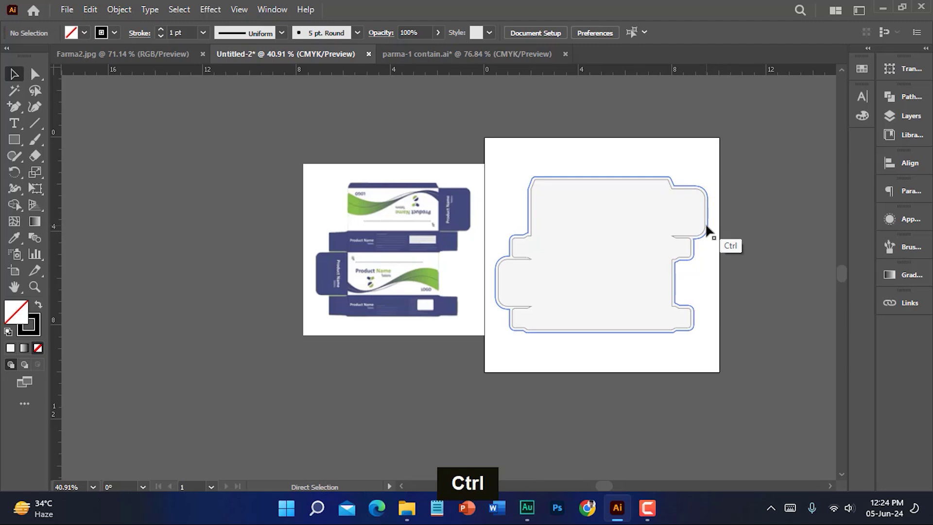
pyautogui.hotkey('ctrl', 'f')
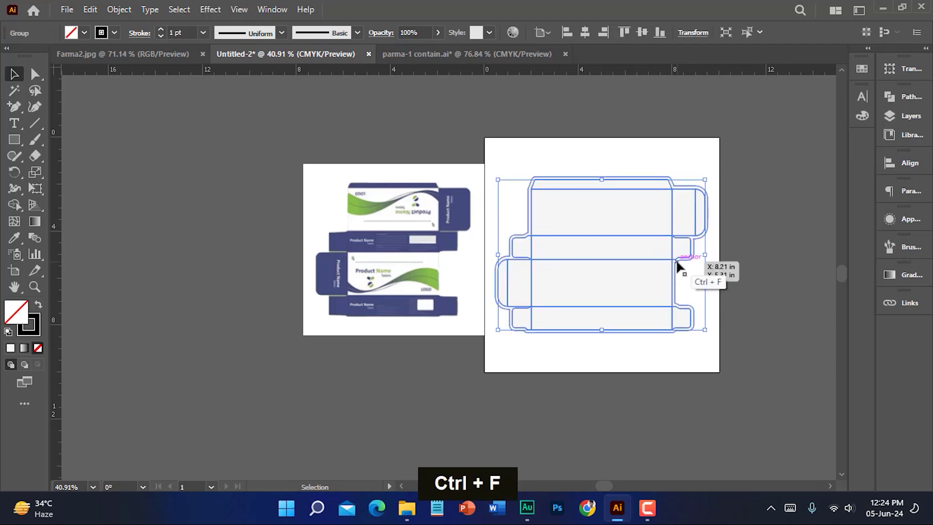
pyautogui.click(119, 9)
pyautogui.moveTo(195, 337)
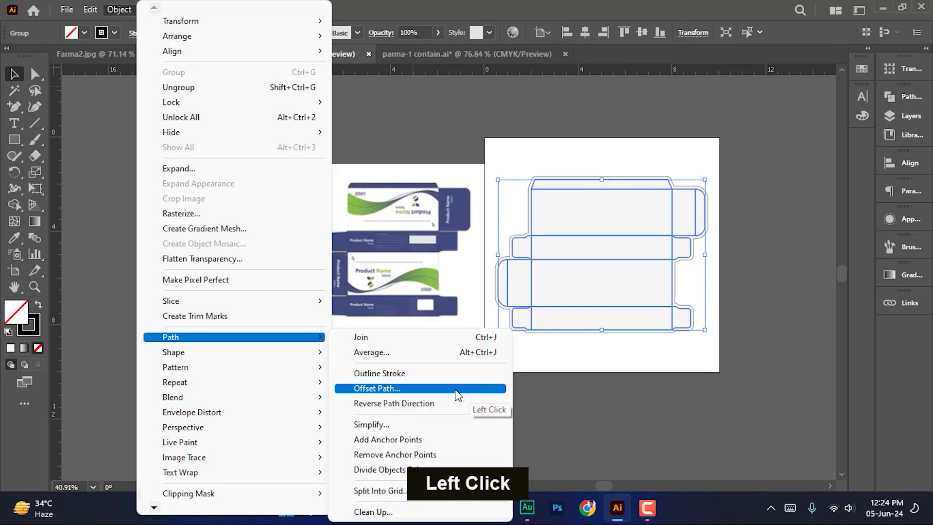
pyautogui.click(457, 388)
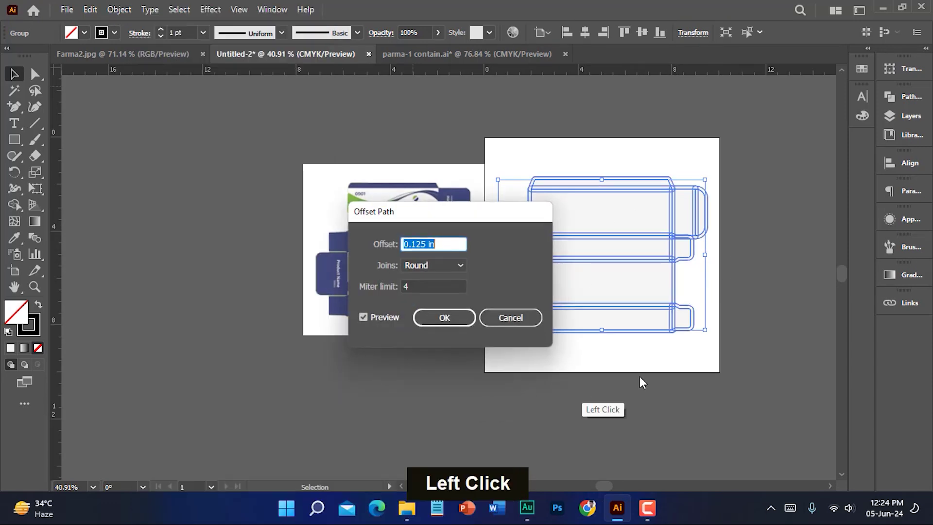
pyautogui.click(406, 244)
pyautogui.write('-')
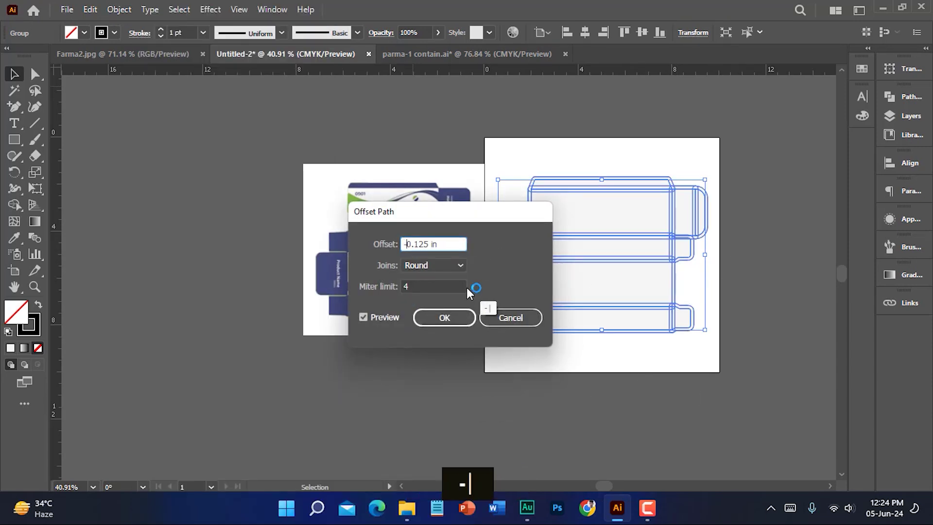
pyautogui.click(444, 318)
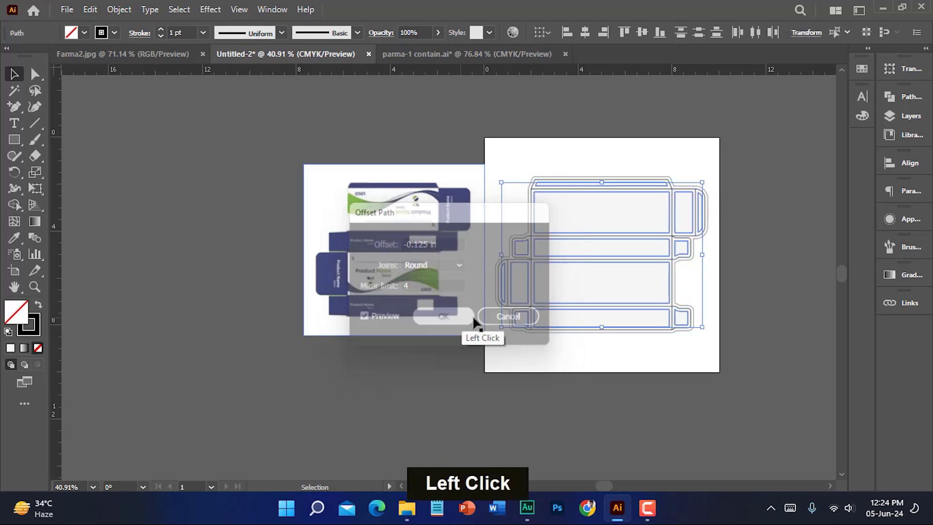
# Step: Convert the inset panel and flap paths into guides
pyautogui.rightClick(650, 220)
pyautogui.click(695, 385)
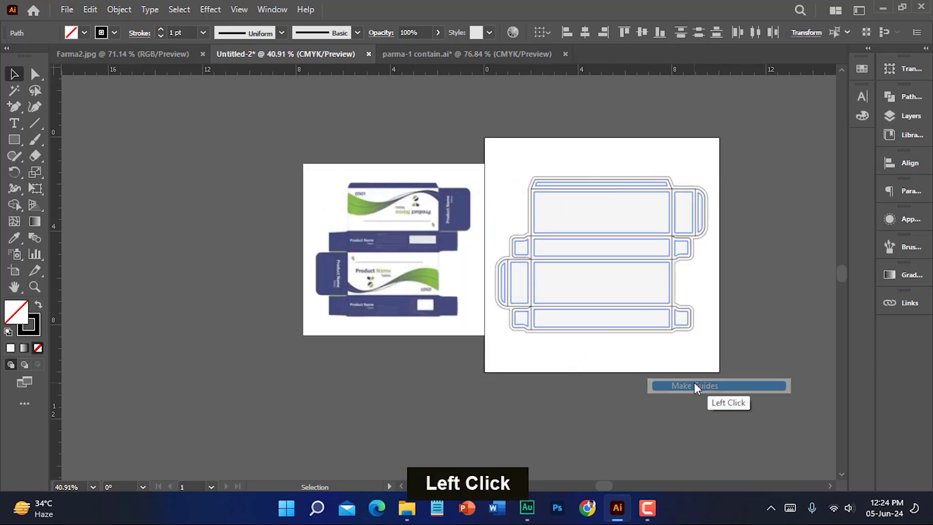
pyautogui.click(735, 283)
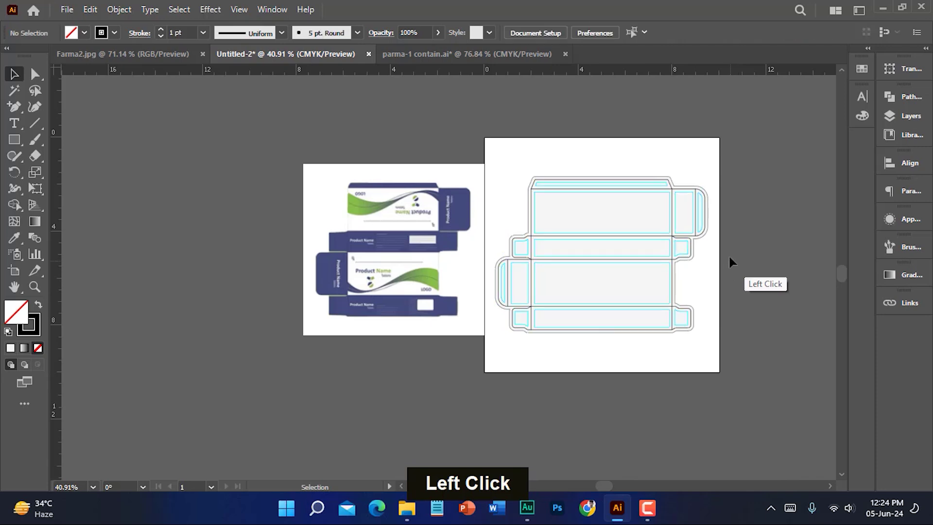
# Step: Ungroup the pasted box panels and flaps, and deselect them
pyautogui.hotkey('ctrl', 'space')
pyautogui.moveTo(664, 191); pyautogui.dragTo(788, 244)
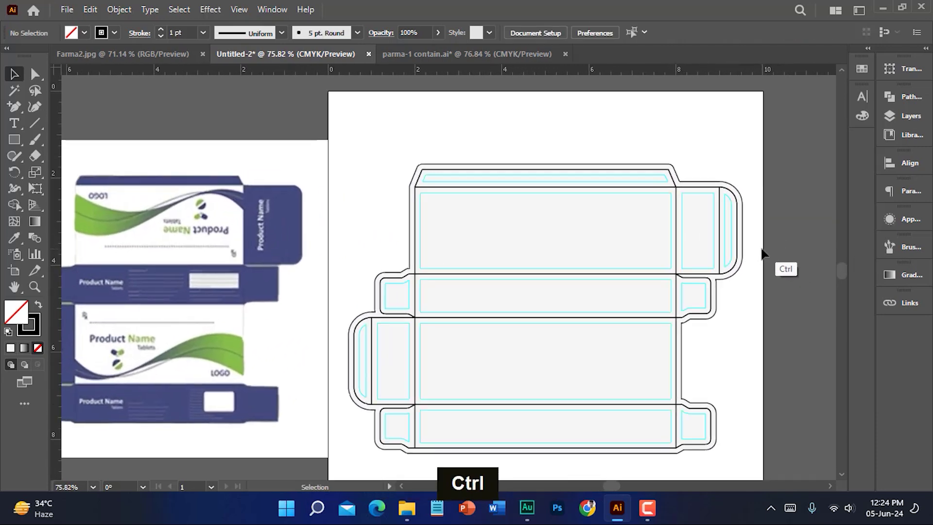
pyautogui.click(654, 189)
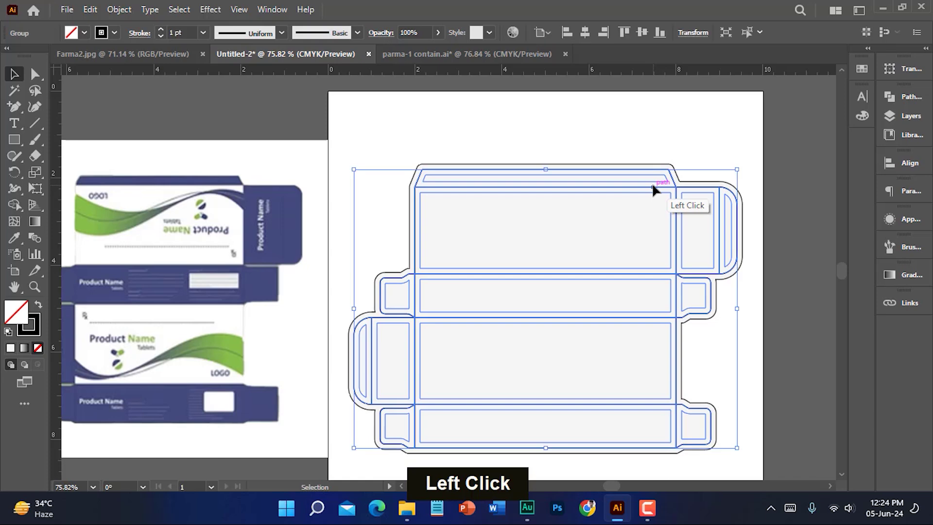
pyautogui.rightClick(655, 189)
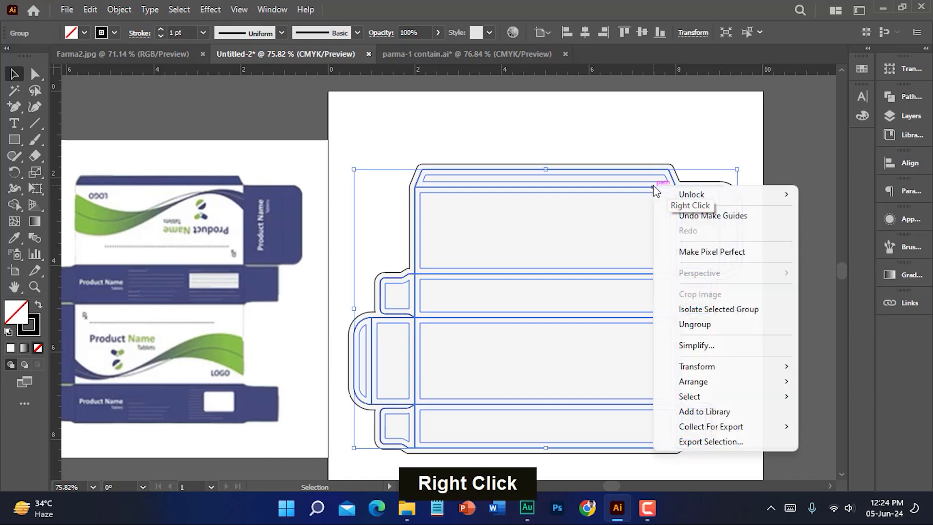
pyautogui.click(711, 326)
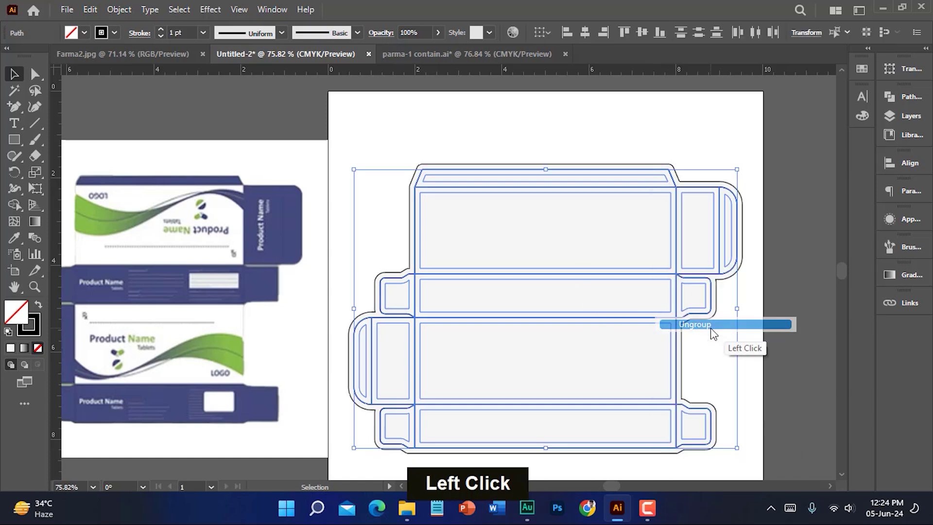
pyautogui.click(758, 268)
# Step: Delete the ungrouped panel and flap shapes one by one, keeping the inset guides and the two outer box outlines
pyautogui.click(674, 190)
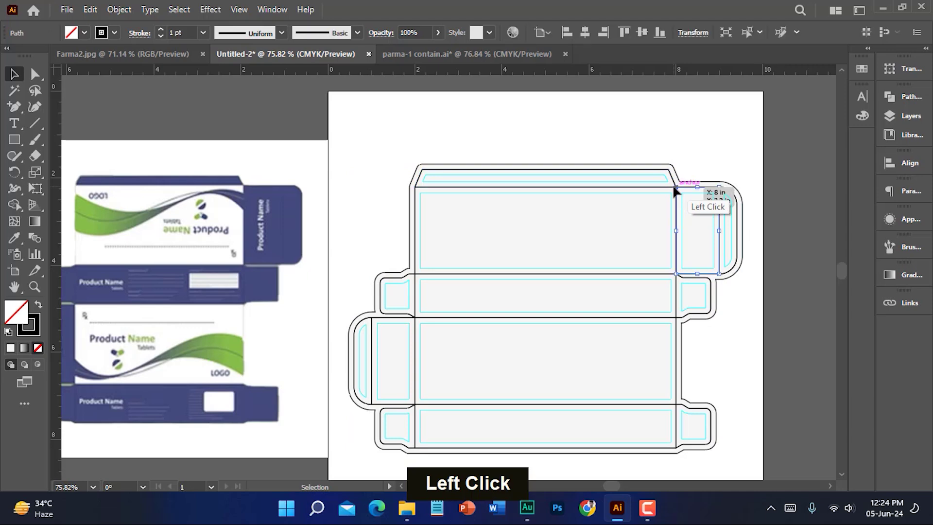
pyautogui.press('Delete')
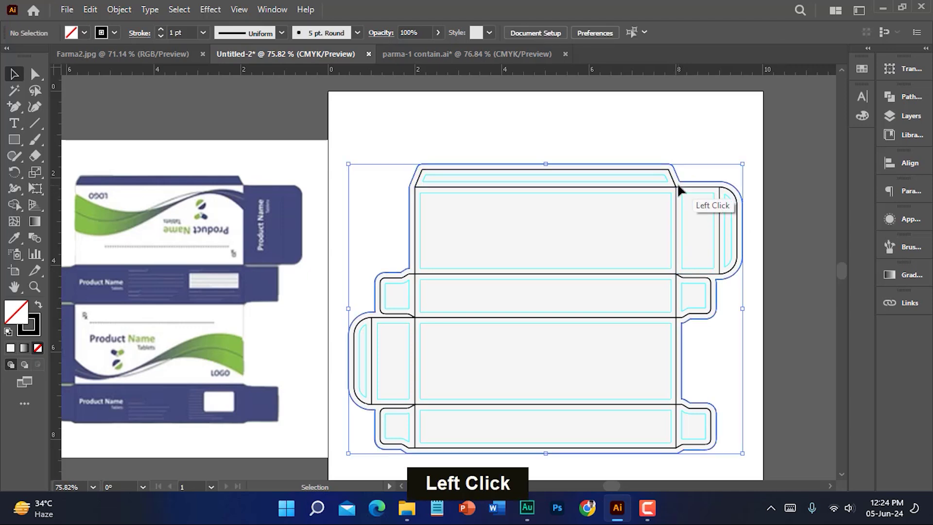
pyautogui.click(678, 184)
pyautogui.press('Delete')
pyautogui.click(679, 195)
pyautogui.press('Delete')
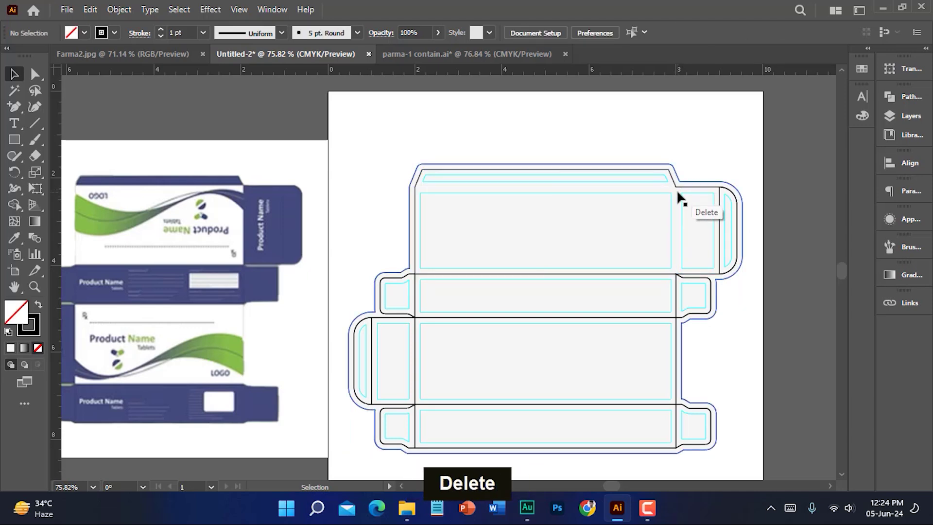
pyautogui.click(680, 319)
pyautogui.press('Delete')
pyautogui.click(671, 319)
pyautogui.press('Delete')
pyautogui.click(677, 407)
pyautogui.press('Delete')
pyautogui.click(673, 408)
pyautogui.press('Delete')
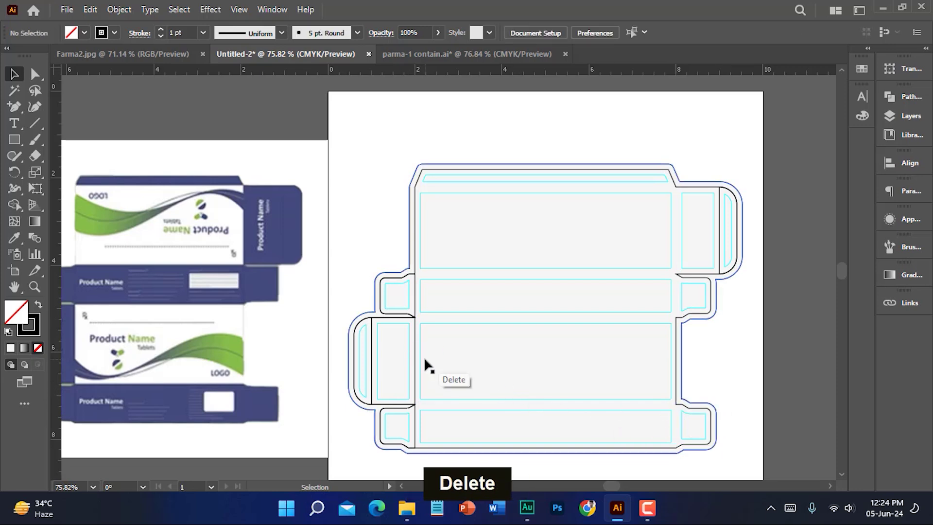
pyautogui.click(409, 349)
pyautogui.click(374, 354)
pyautogui.press('Delete')
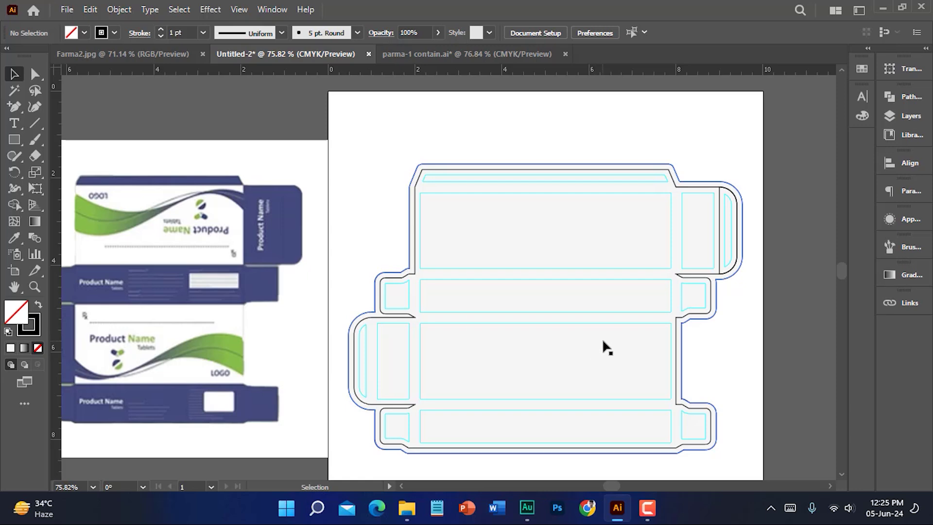
pyautogui.click(719, 263)
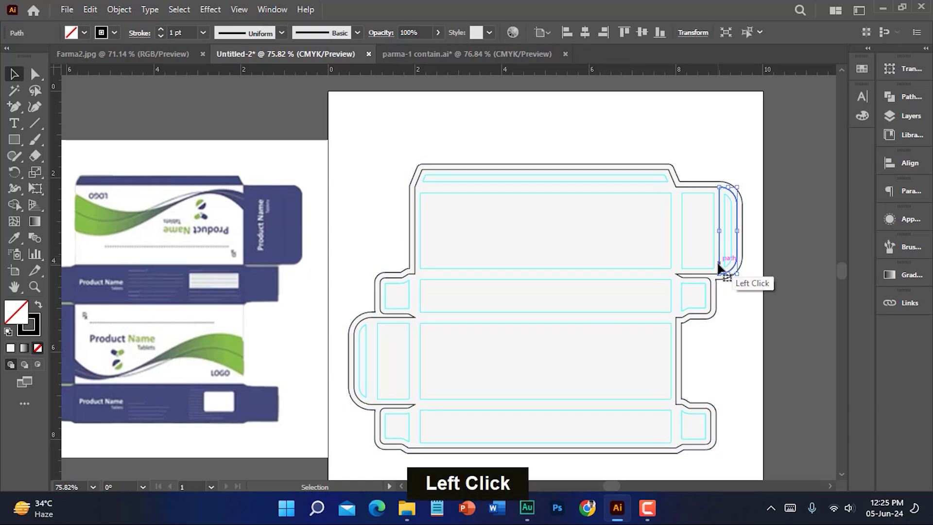
pyautogui.press('Delete')
pyautogui.click(694, 346)
pyautogui.moveTo(694, 346); pyautogui.dragTo(671, 313)
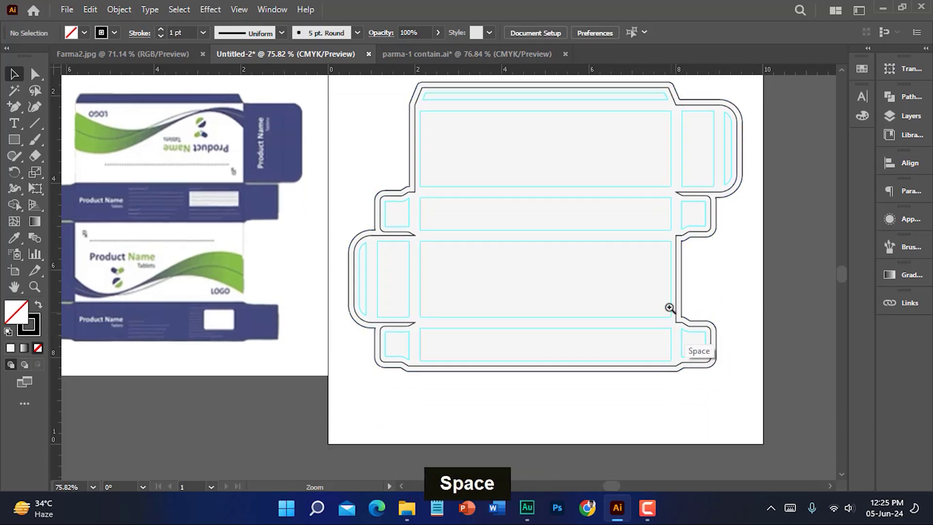
pyautogui.keyDown('ctrl'); pyautogui.click(630, 283); pyautogui.keyUp('ctrl')
pyautogui.scroll(-1, 663, 329)
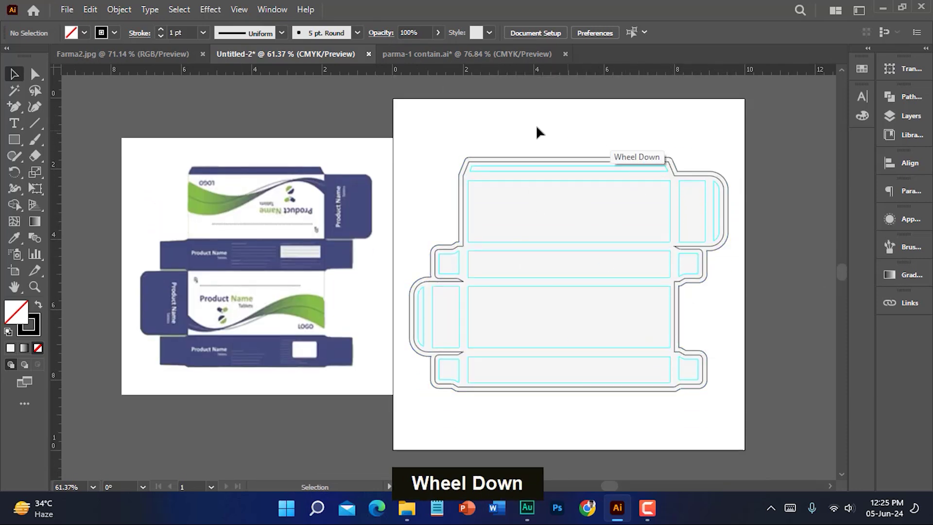
pyautogui.click(635, 443)
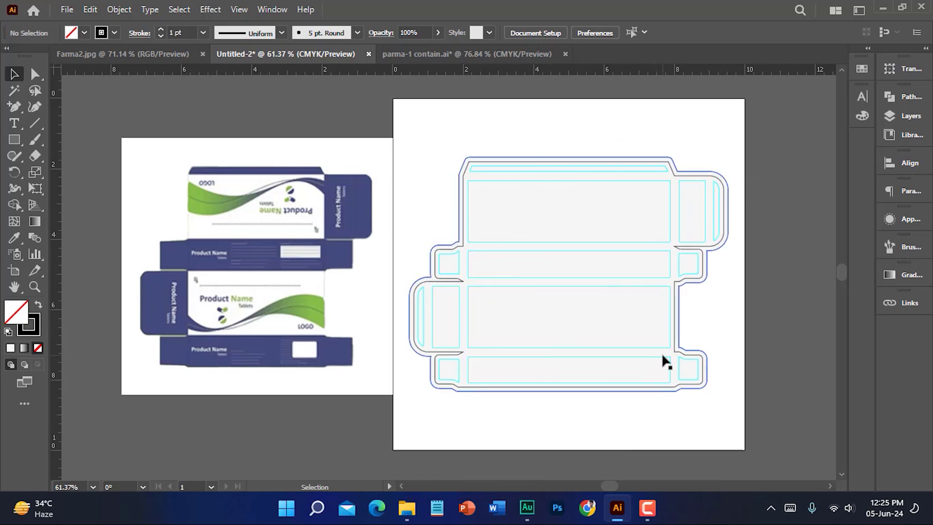
pyautogui.click(728, 322)
pyautogui.click(715, 316)
pyautogui.scroll(1, 677, 316)
pyautogui.hotkey('ctrl', 'space')
pyautogui.keyDown('ctrl'); pyautogui.click(640, 243); pyautogui.keyUp('ctrl')
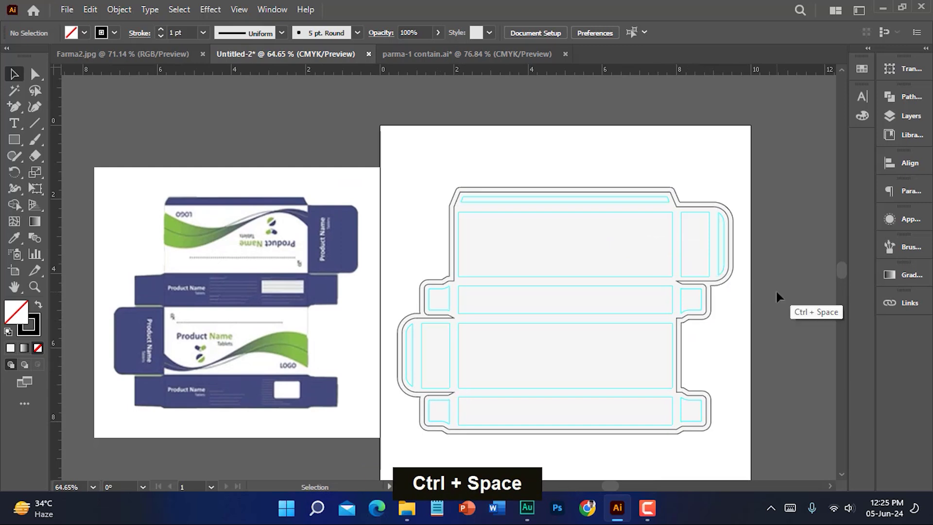
pyautogui.click(591, 140)
pyautogui.click(520, 79)
# Step: Switch to the parma-1 contain.ai document and cut the orange mesh graphic
pyautogui.click(451, 51)
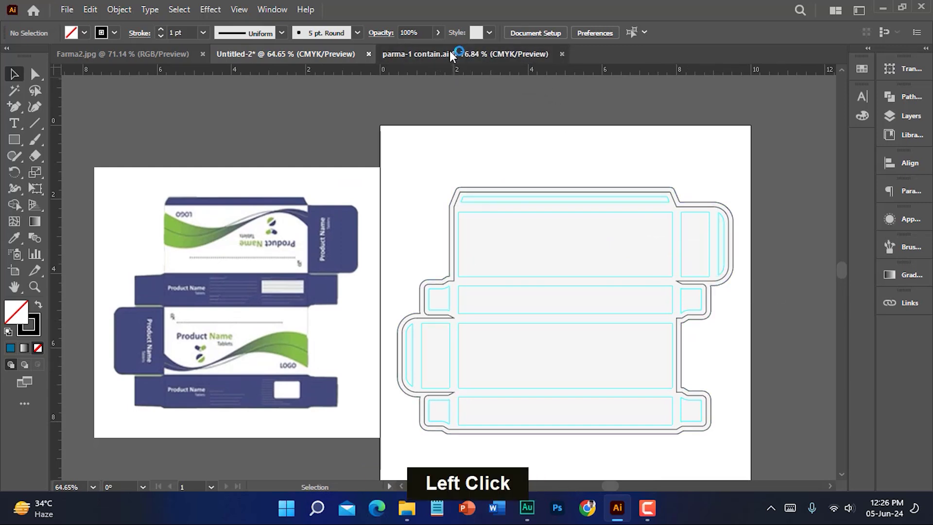
pyautogui.scroll(-1, 346, 158)
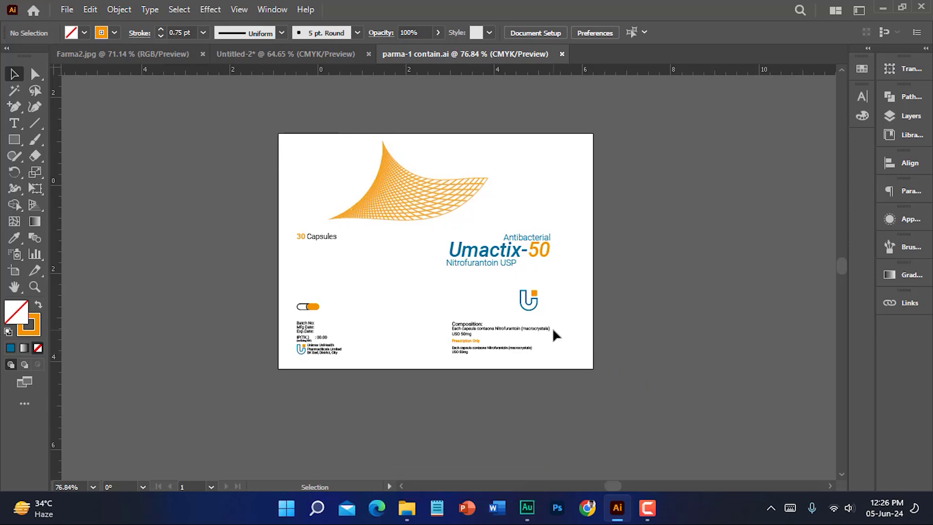
pyautogui.click(432, 217)
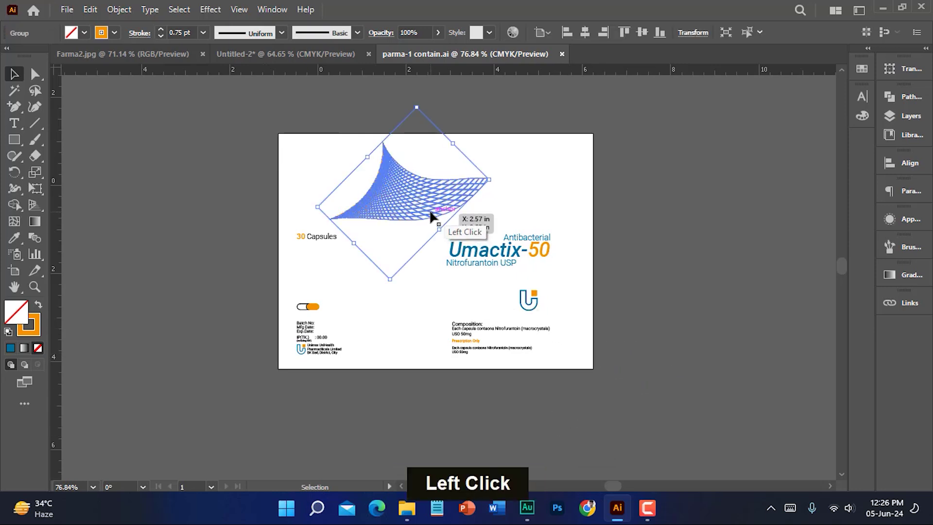
pyautogui.press('ctrl')
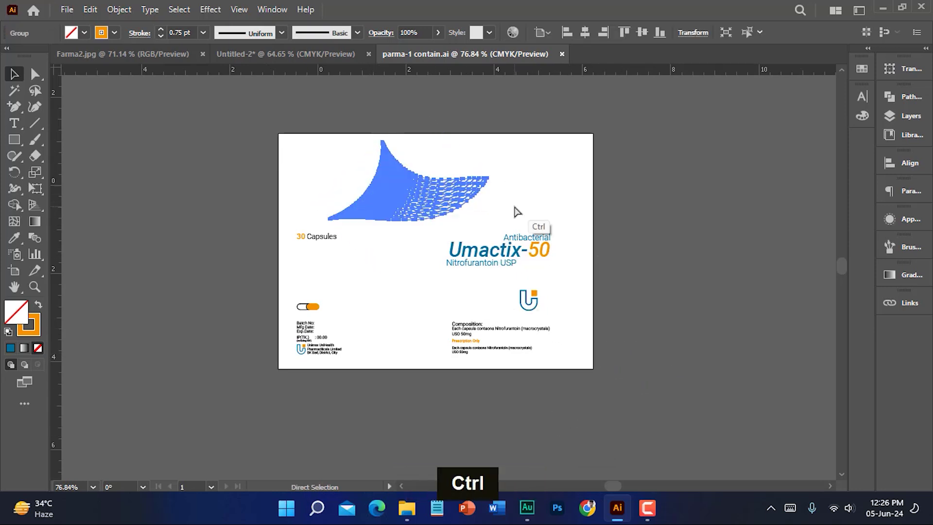
pyautogui.hotkey('ctrl', 'x')
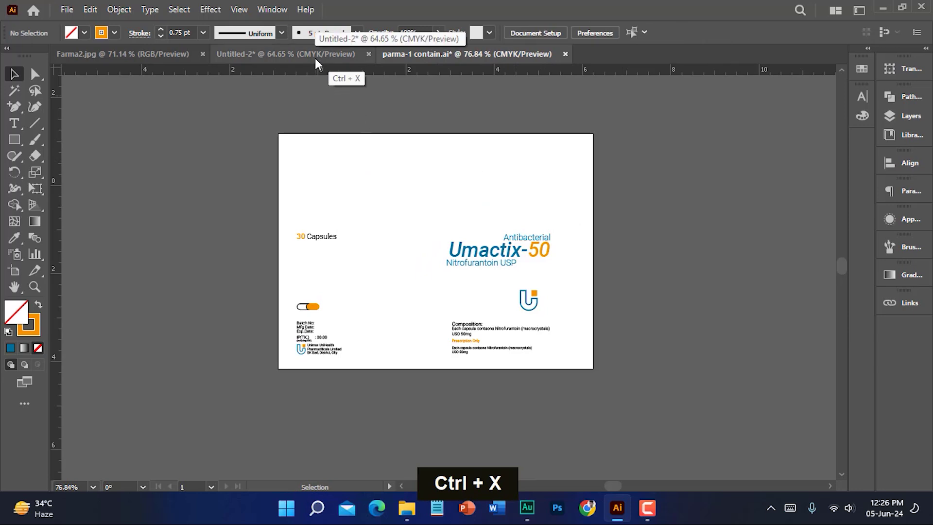
# Step: Paste the orange mesh graphic into the Untitled-2 box layout and move it onto the upper main panel
pyautogui.click(316, 57)
pyautogui.press('ctrl')
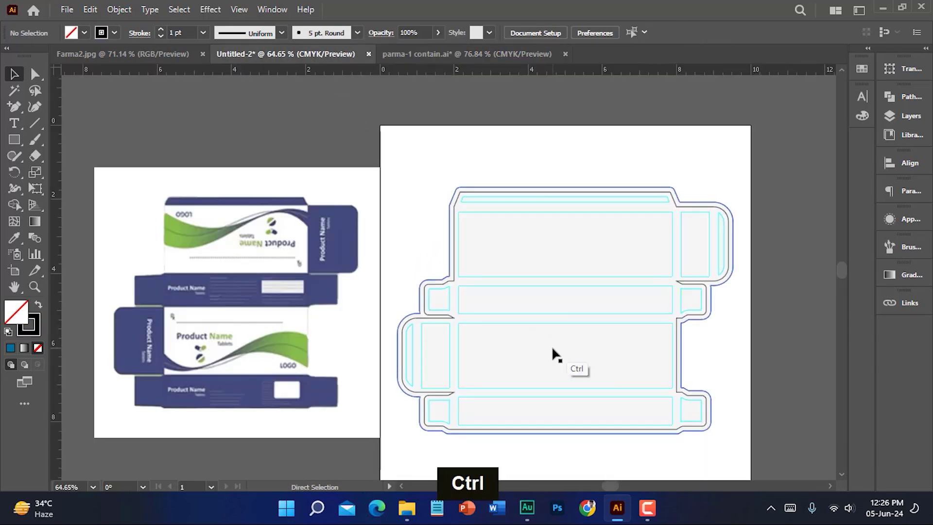
pyautogui.hotkey('ctrl', 'f')
pyautogui.moveTo(520, 179); pyautogui.dragTo(598, 251)
pyautogui.click(553, 158)
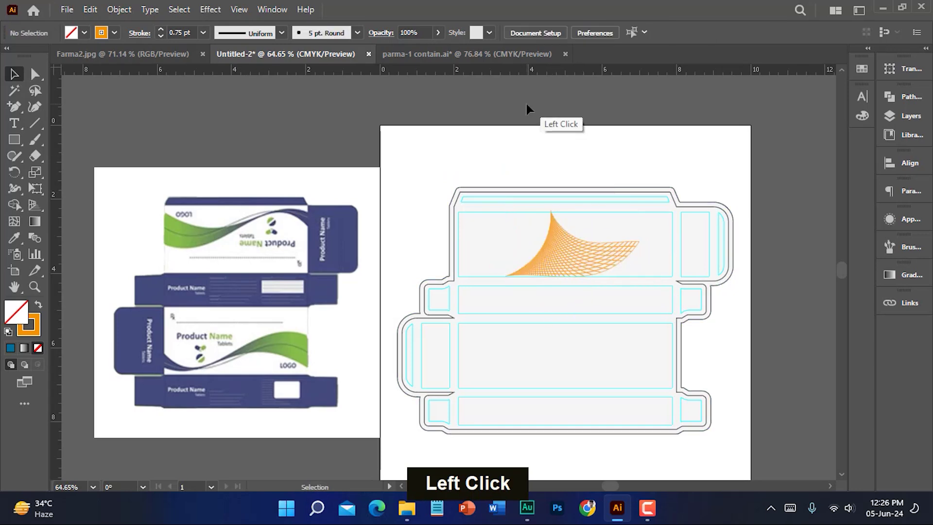
# Step: Cut the Umactix-50 title with its Antibacterial and Nitrofurantoin USP lines from parma-1 contain.ai and paste them into the Untitled-2 box layout
pyautogui.click(515, 56)
pyautogui.click(491, 245)
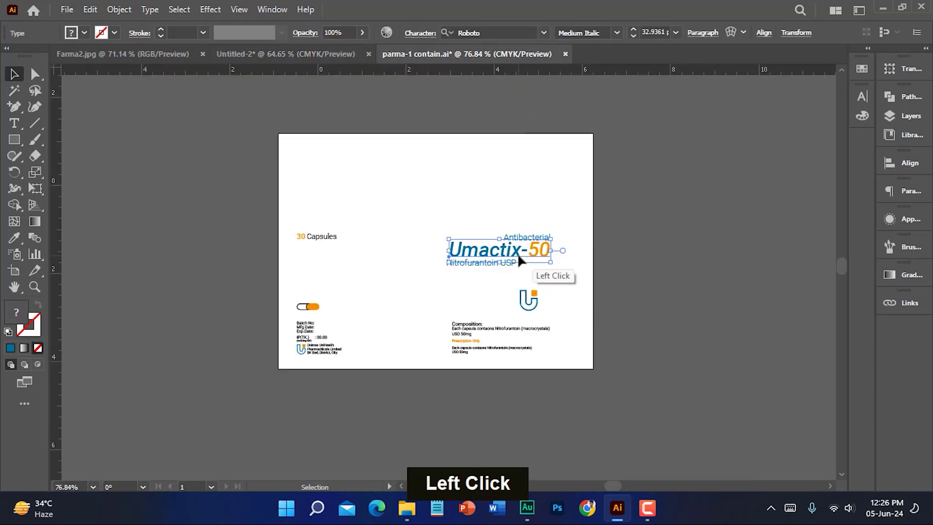
pyautogui.moveTo(455, 218); pyautogui.dragTo(558, 271)
pyautogui.hotkey('ctrl', 'x')
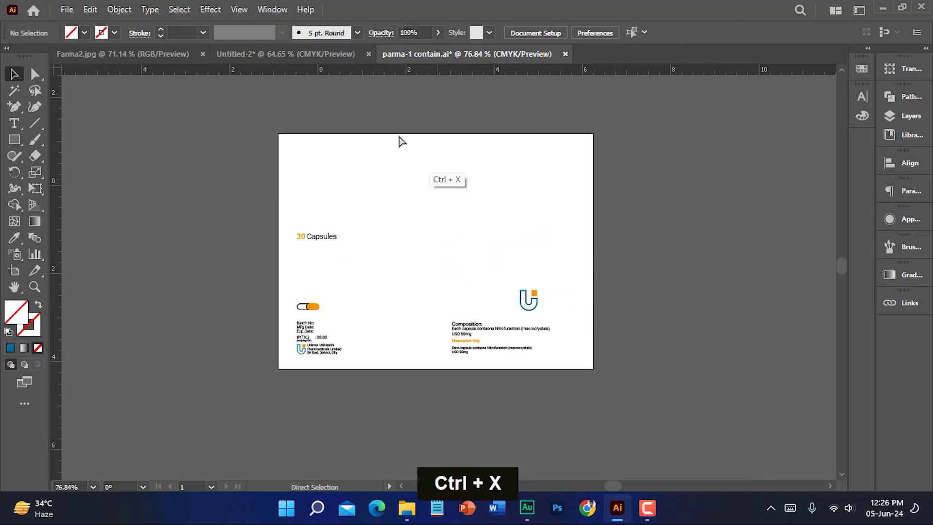
pyautogui.click(338, 55)
pyautogui.hotkey('ctrl', 'f')
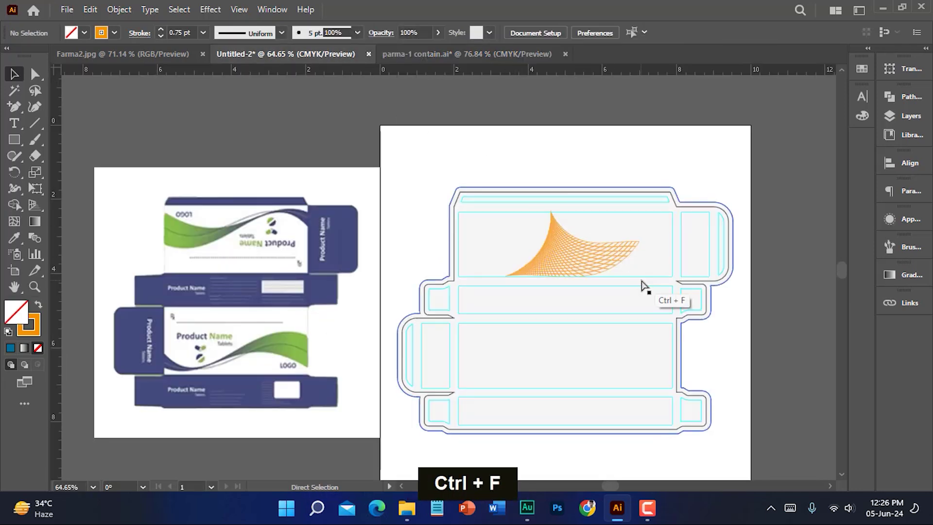